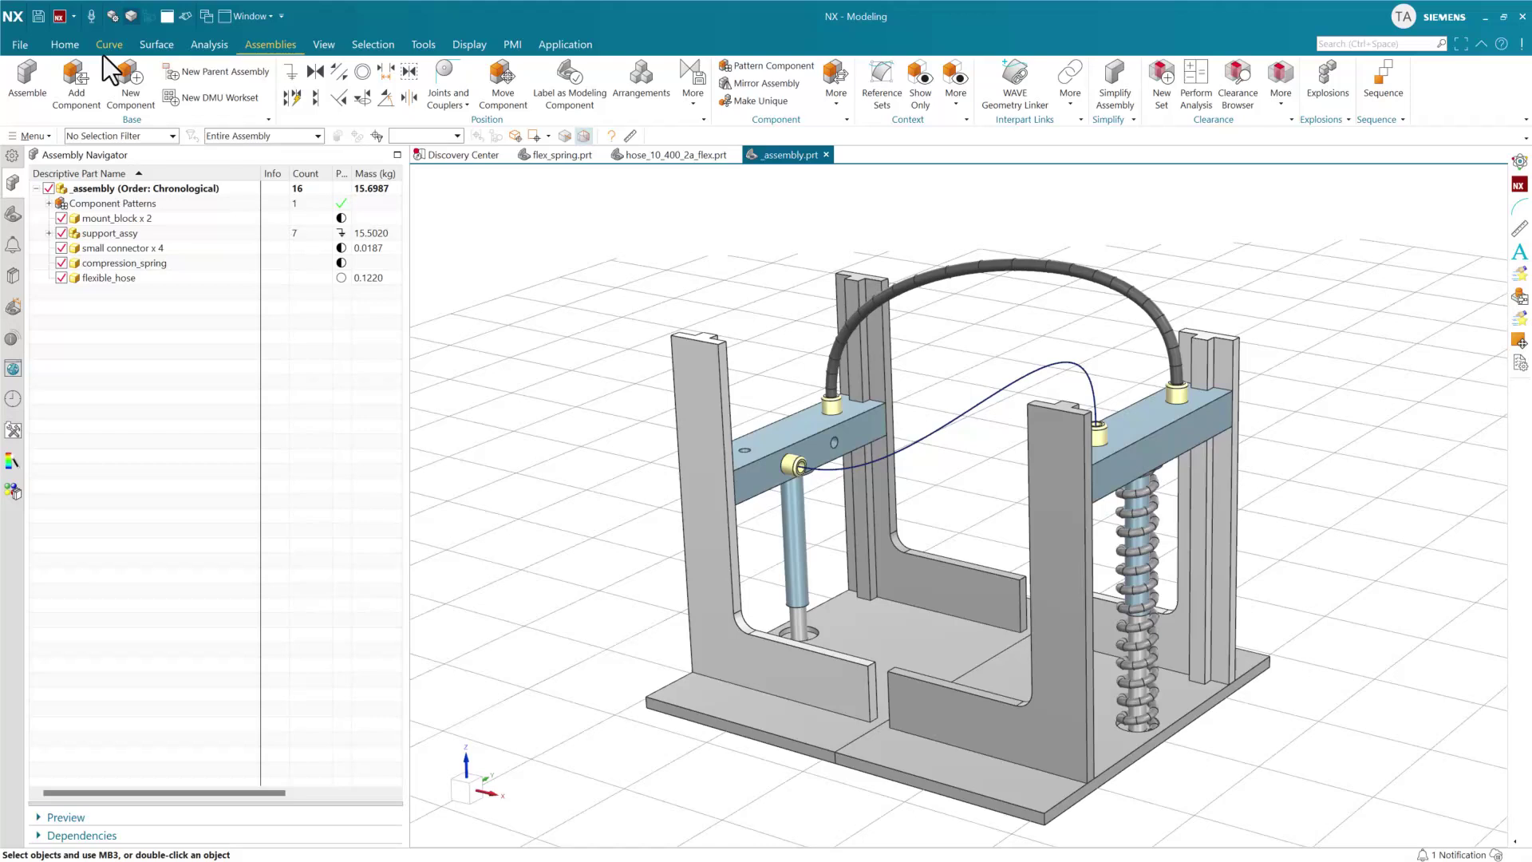
Look over flex_spring.prt and hose_10_400_2a_flex.prt, finishing back in _assembly.prt.
{"action": "left_click", "coordinate": [558, 155]}
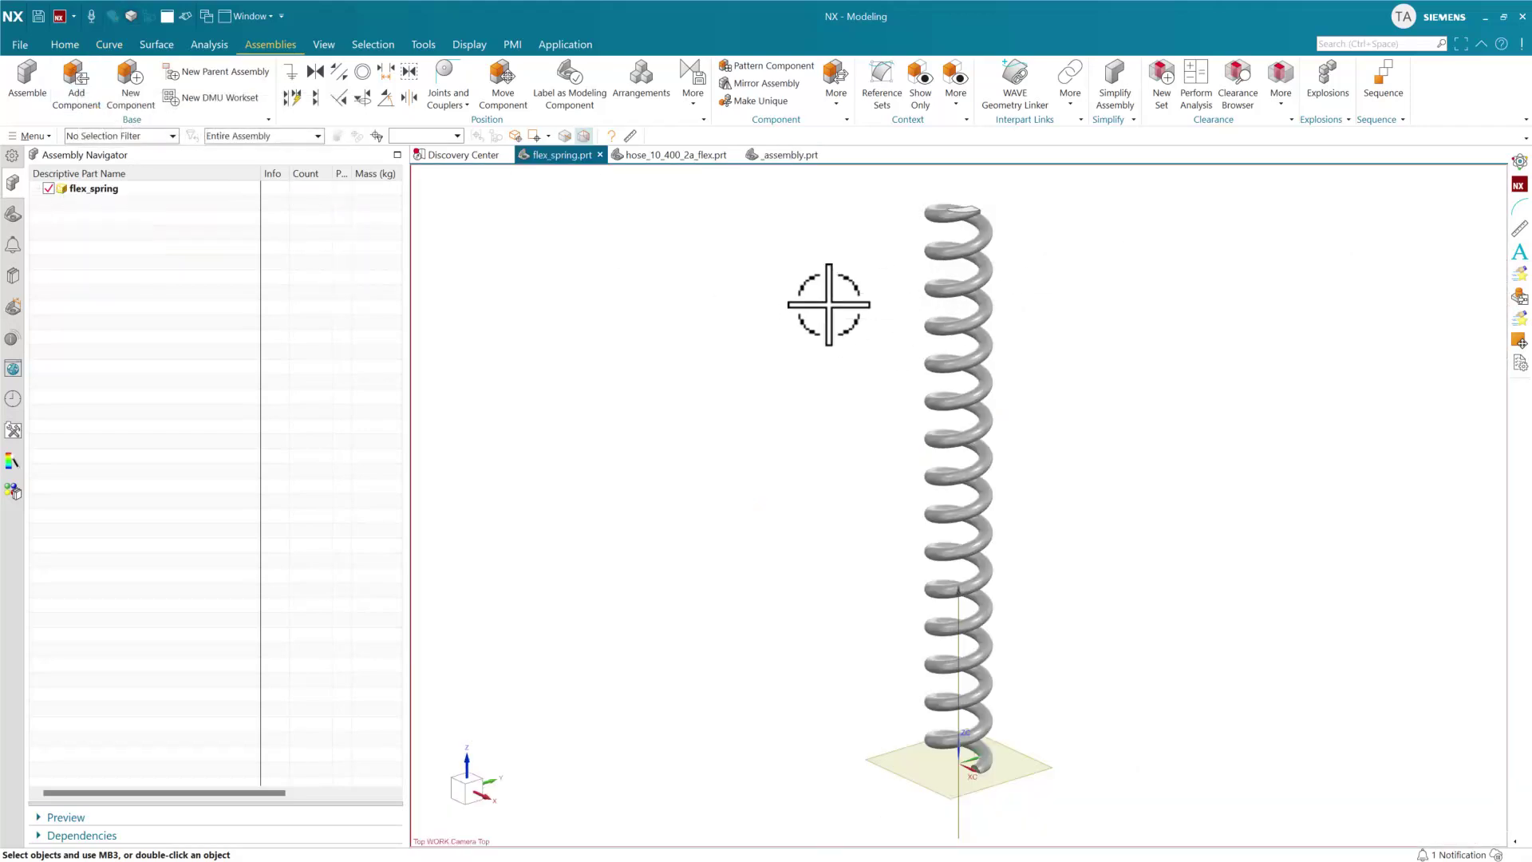
{"action": "mouse_move", "coordinate": [669, 159]}
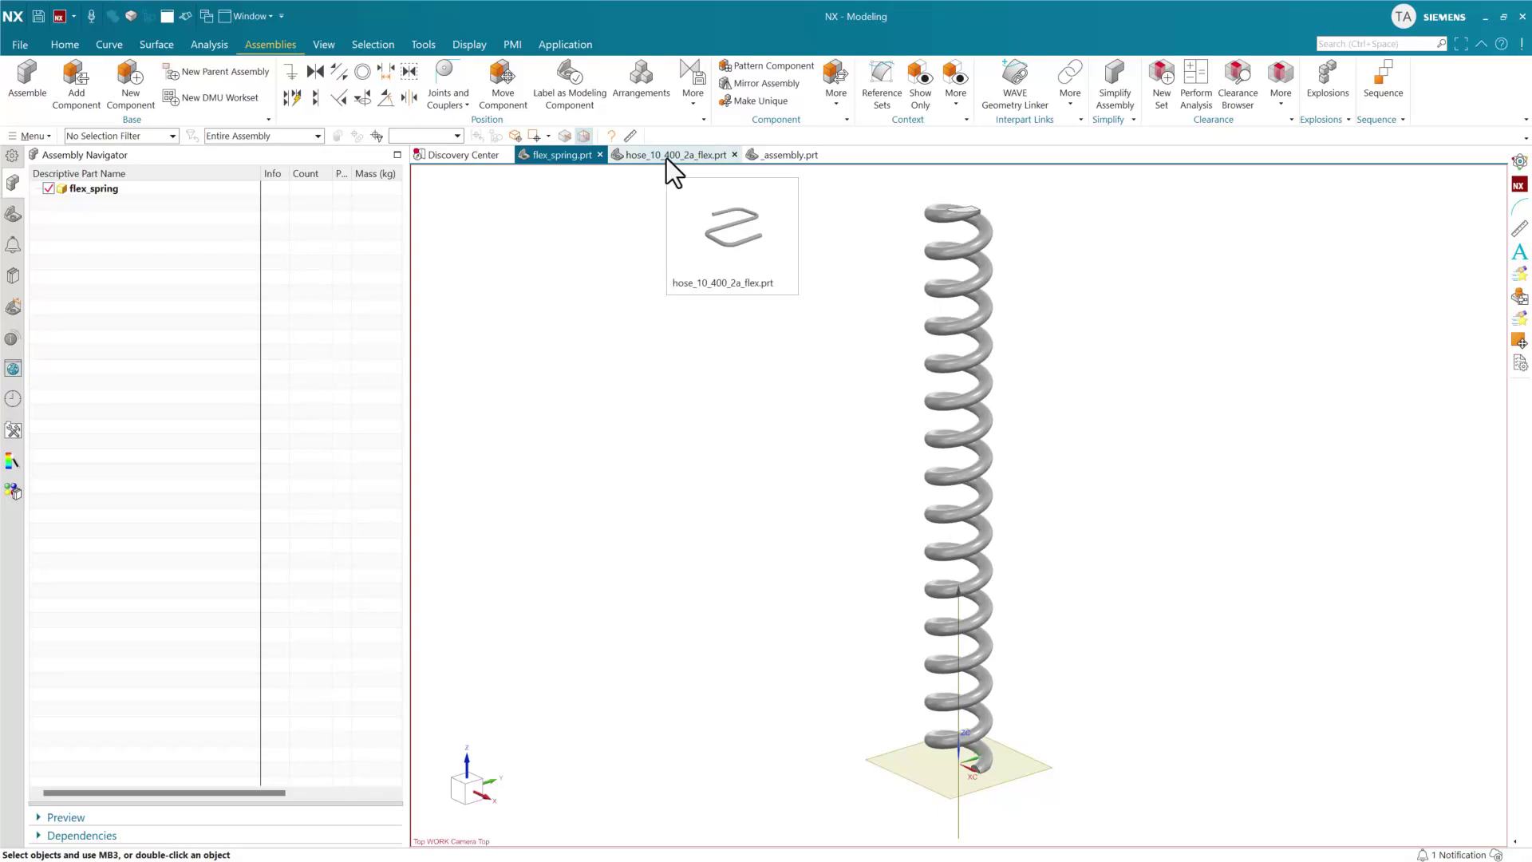
{"action": "left_click", "coordinate": [667, 156]}
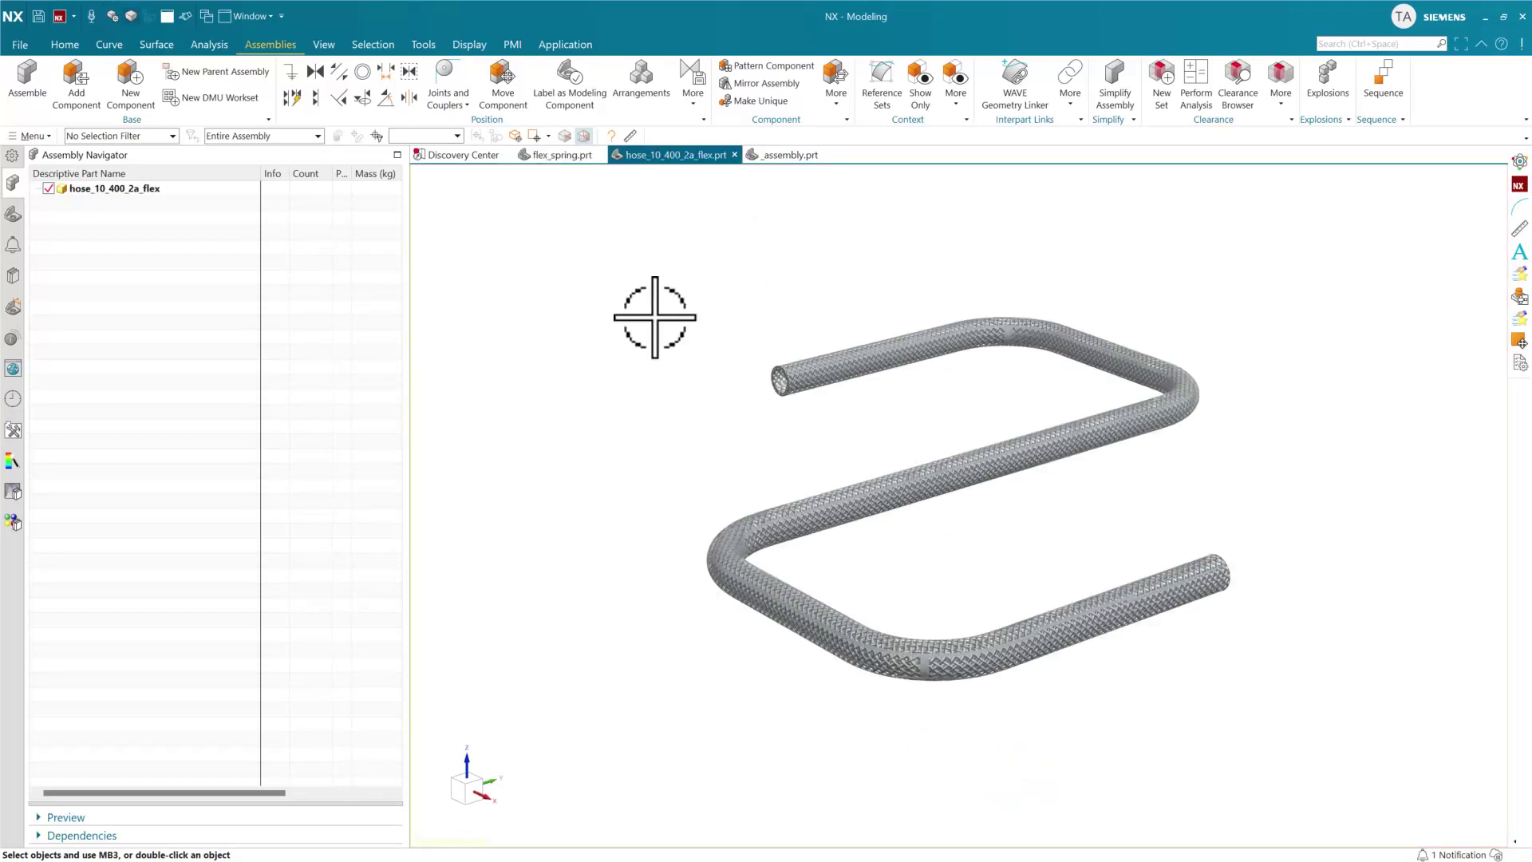
{"action": "left_click", "coordinate": [782, 155]}
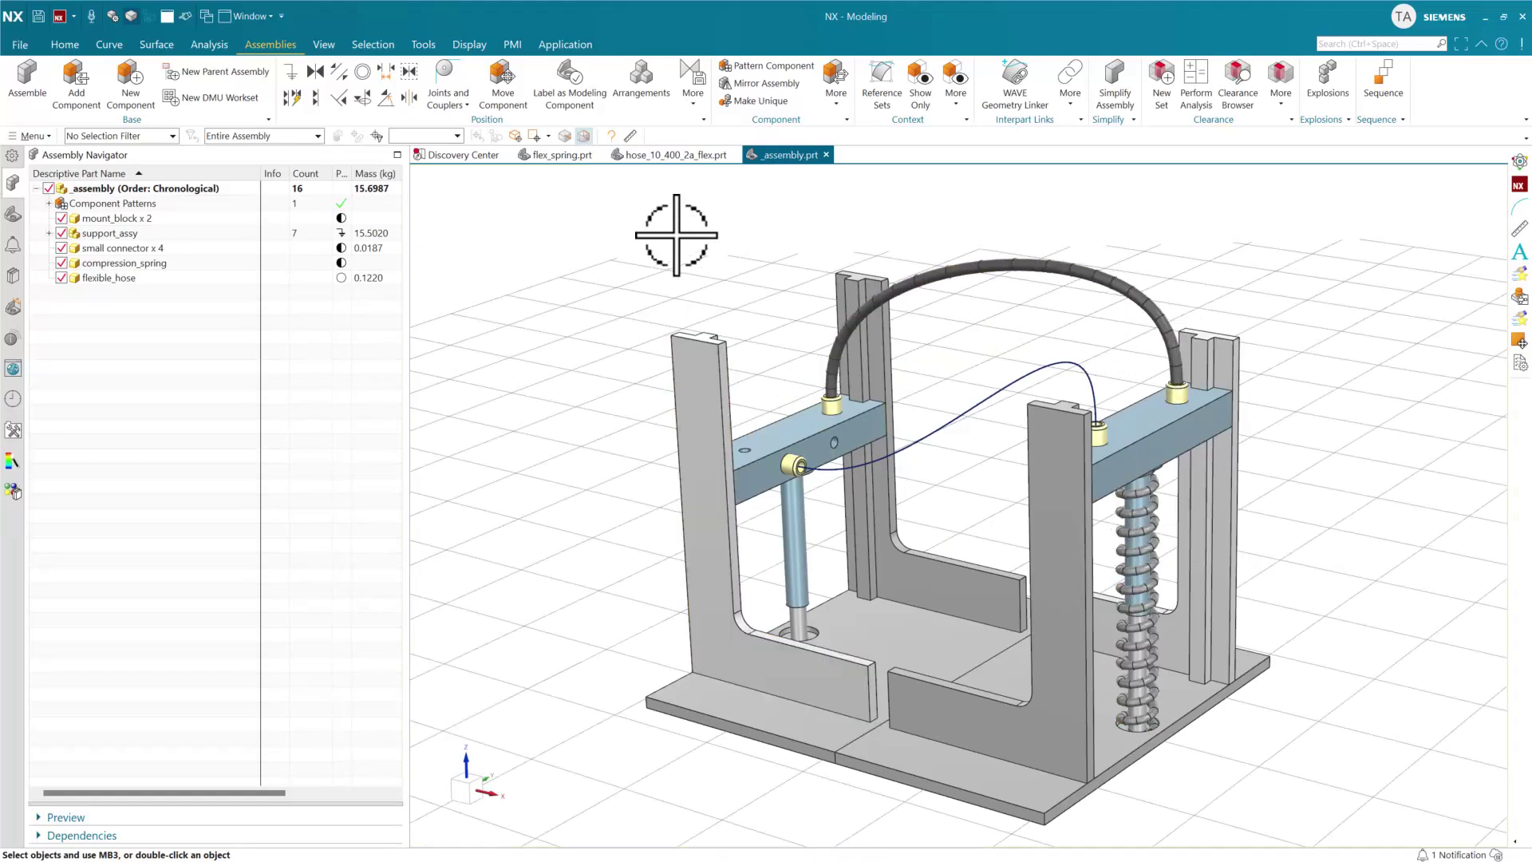
Examine the Flex Spring feature and its general properties in the model history of flex_spring.prt.
{"action": "mouse_move", "coordinate": [562, 156]}
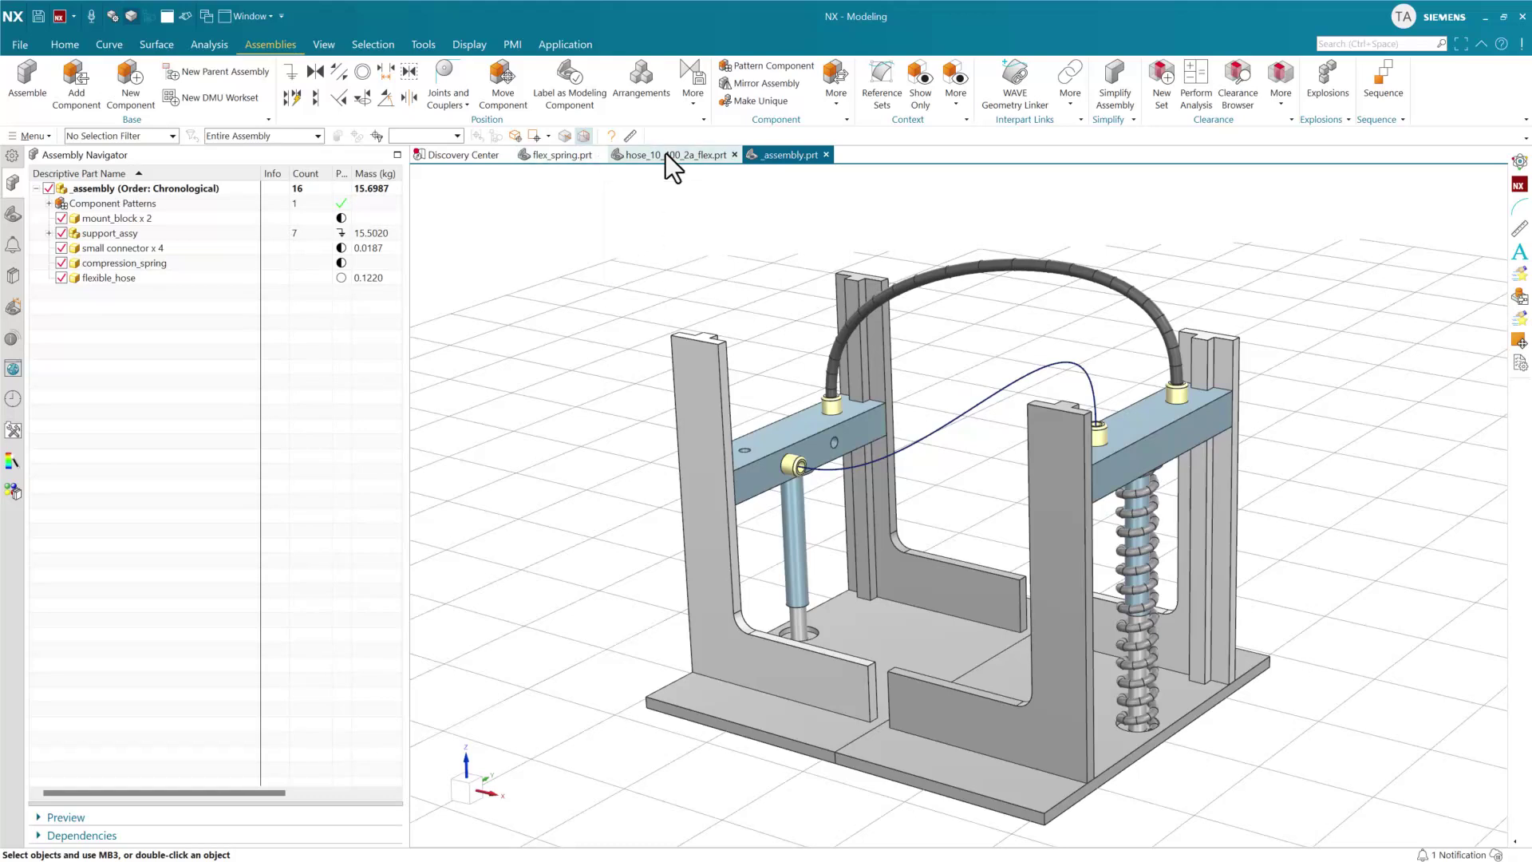
{"action": "left_click", "coordinate": [562, 158]}
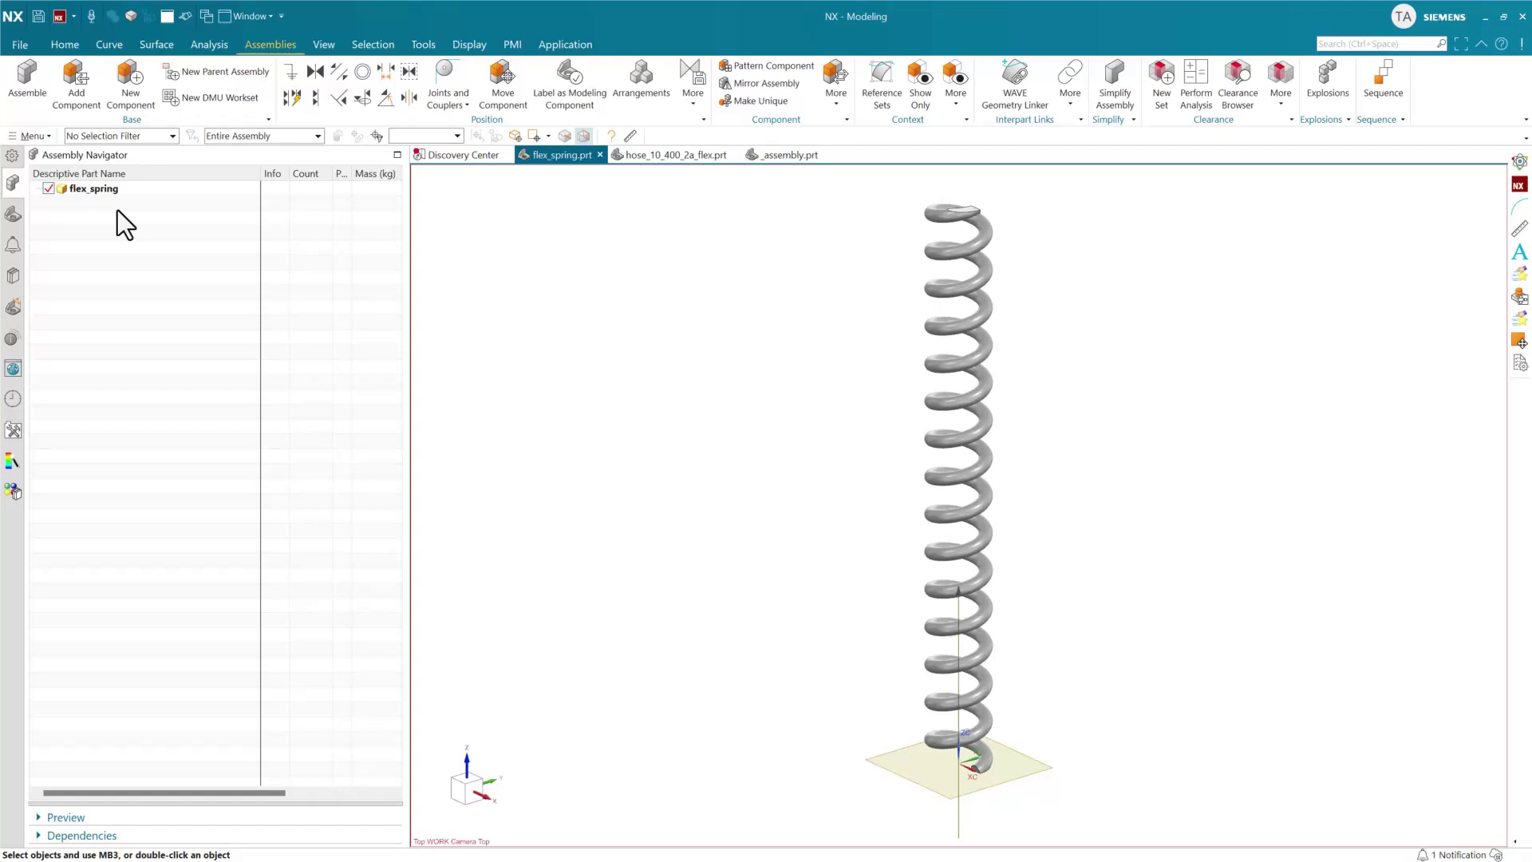
{"action": "left_click", "coordinate": [16, 211]}
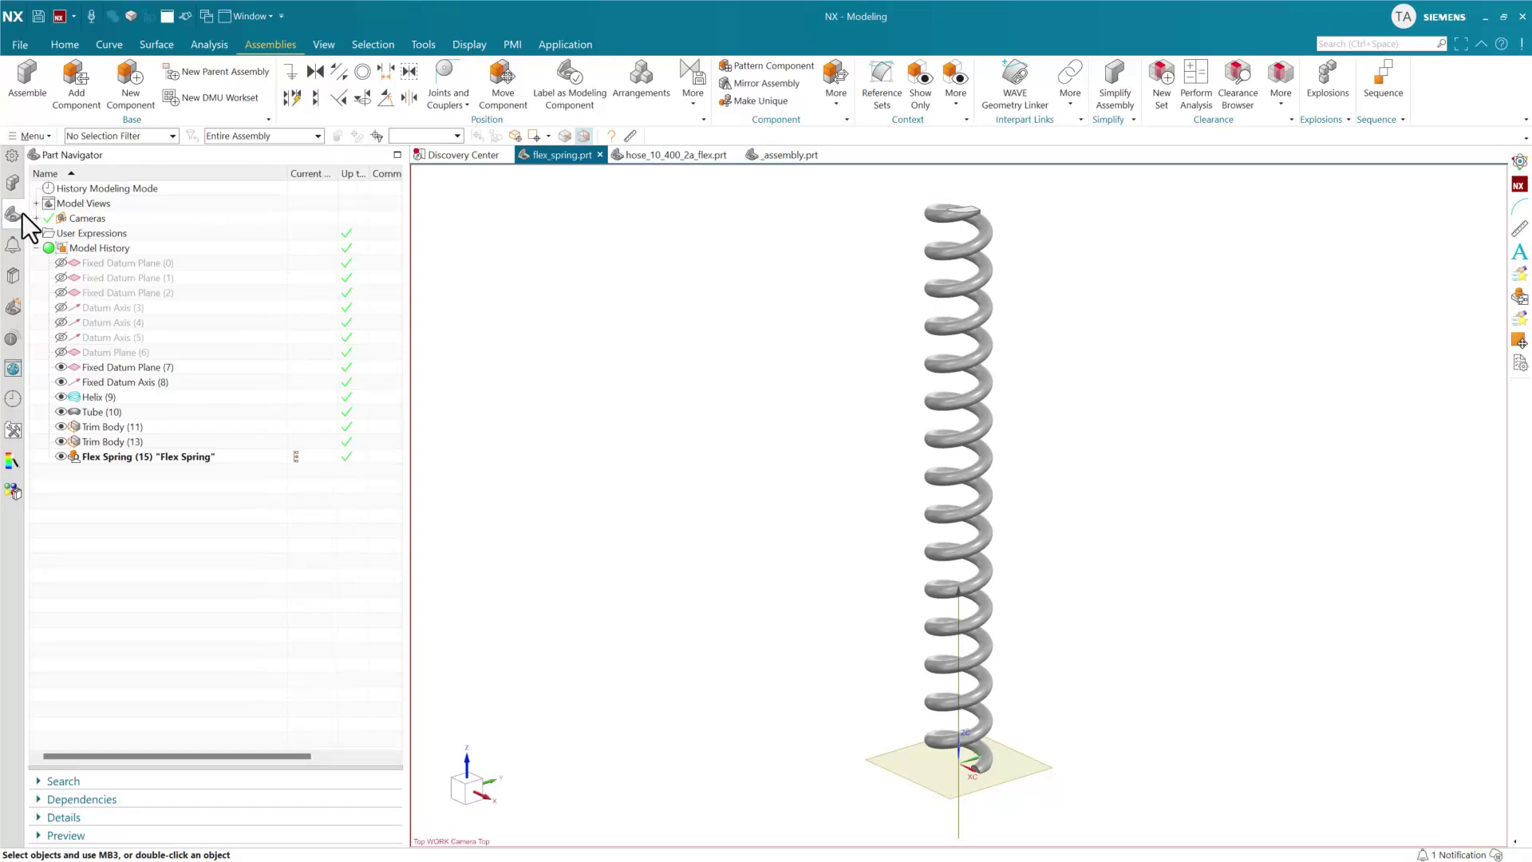
{"action": "left_click", "coordinate": [195, 456]}
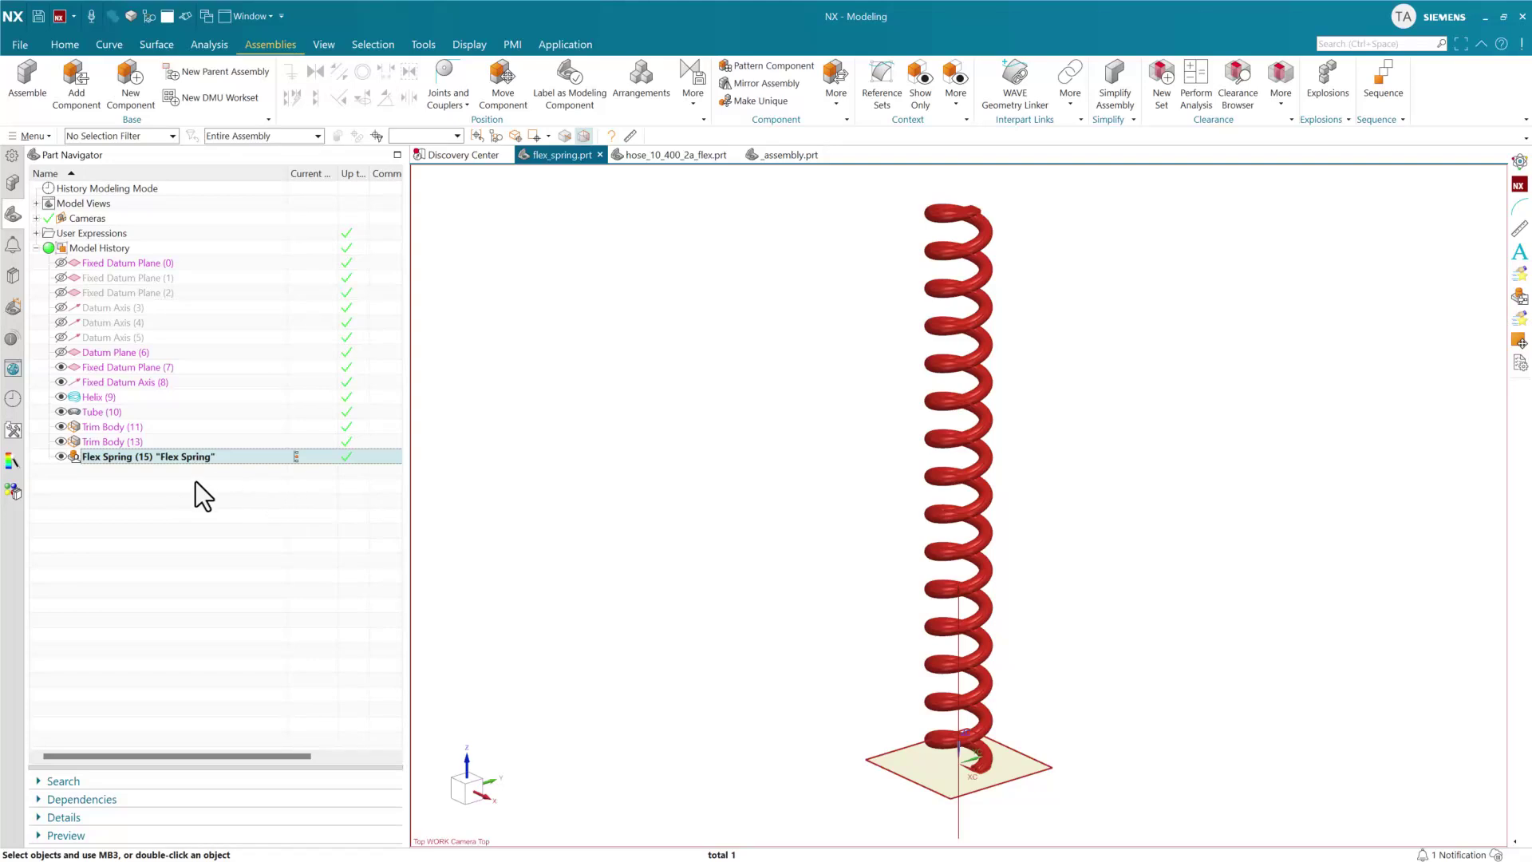
{"action": "left_click", "coordinate": [195, 481]}
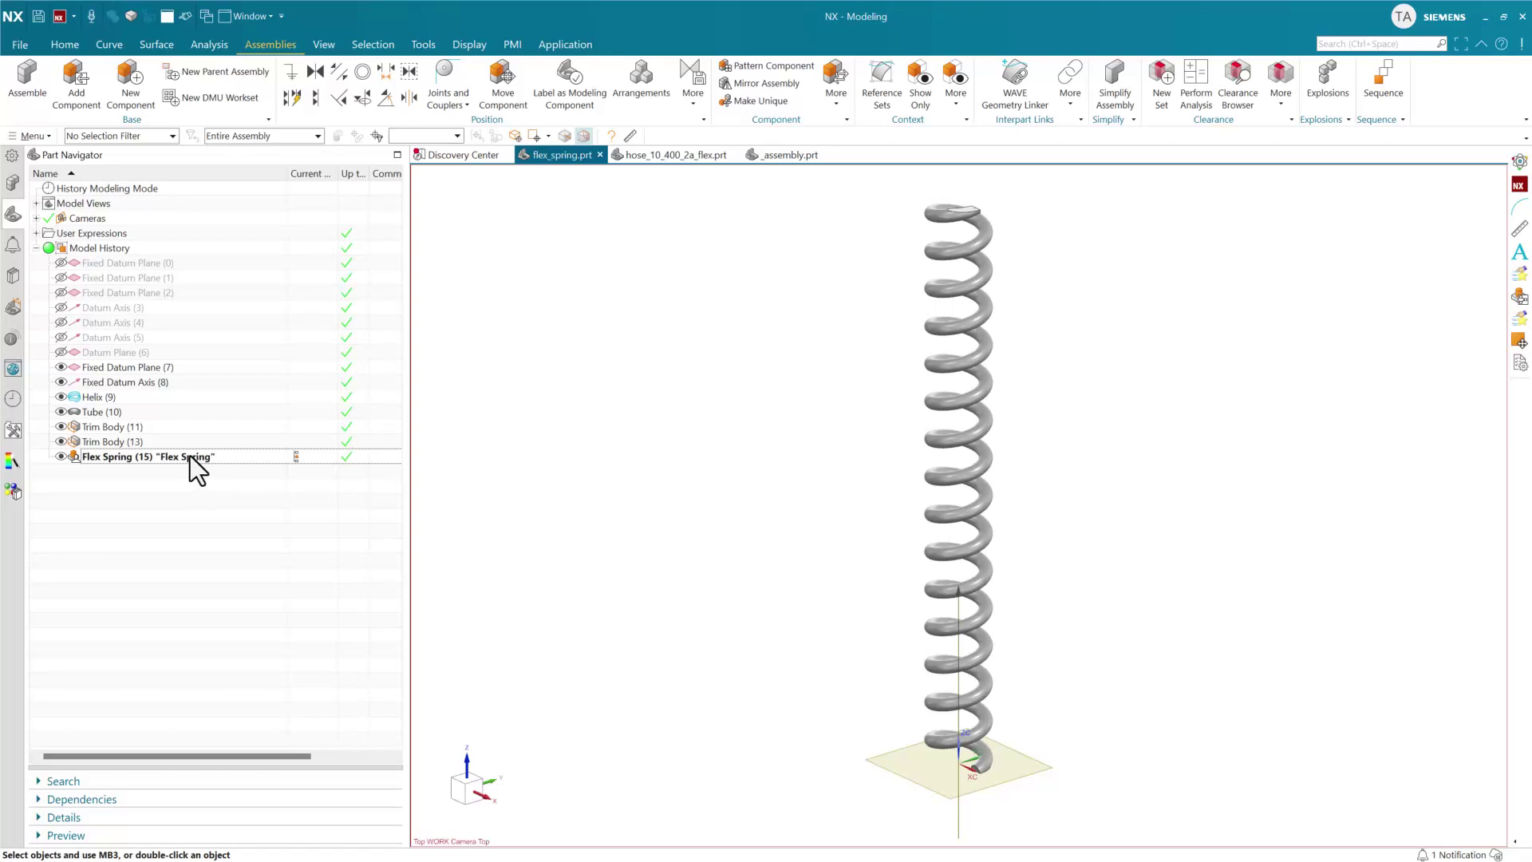
{"action": "left_click", "coordinate": [190, 456]}
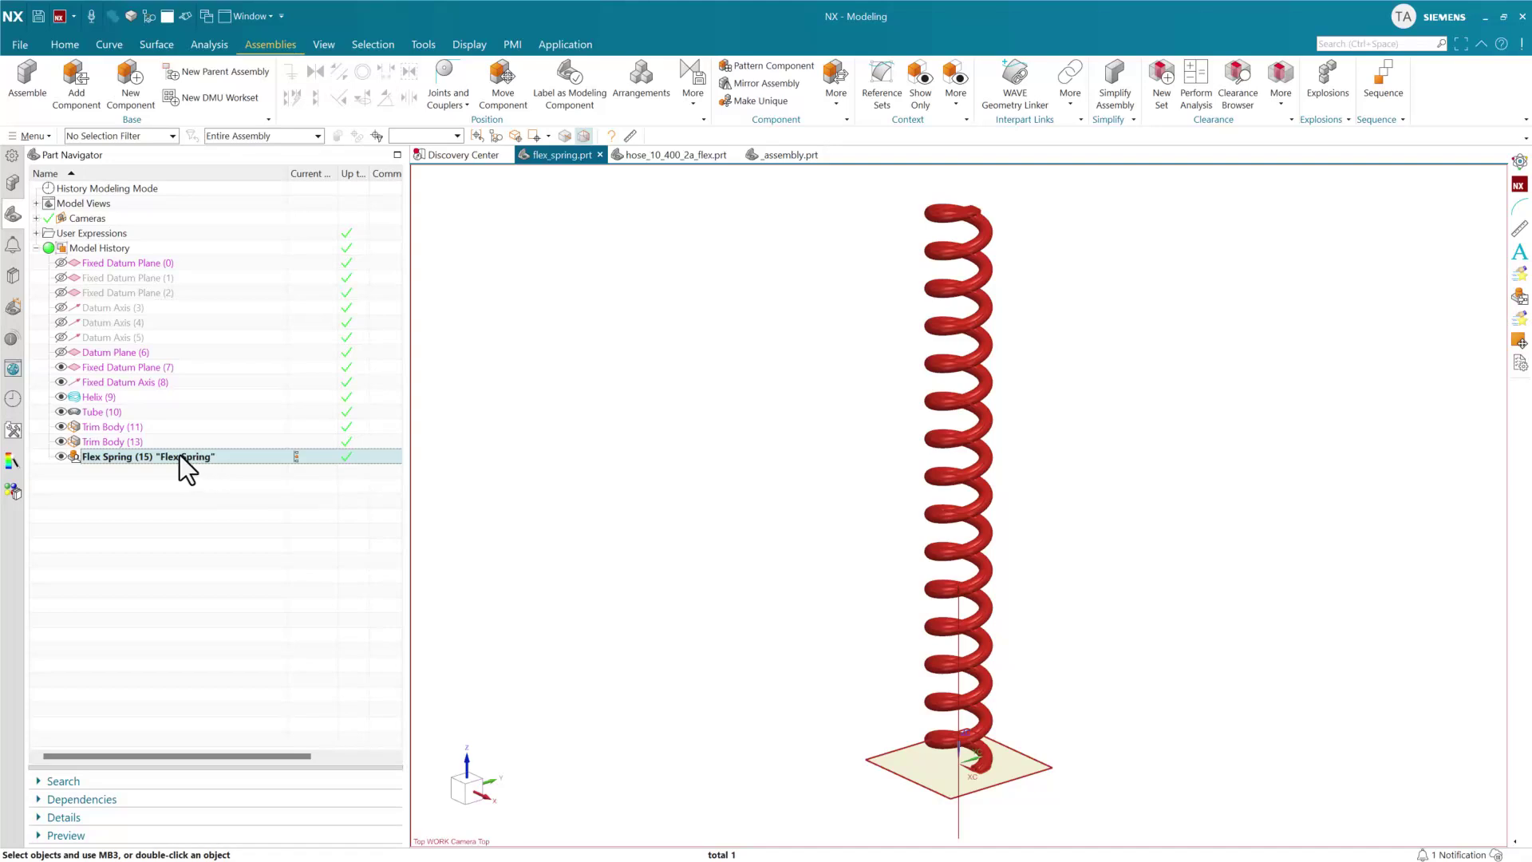
{"action": "double_click", "coordinate": [200, 455]}
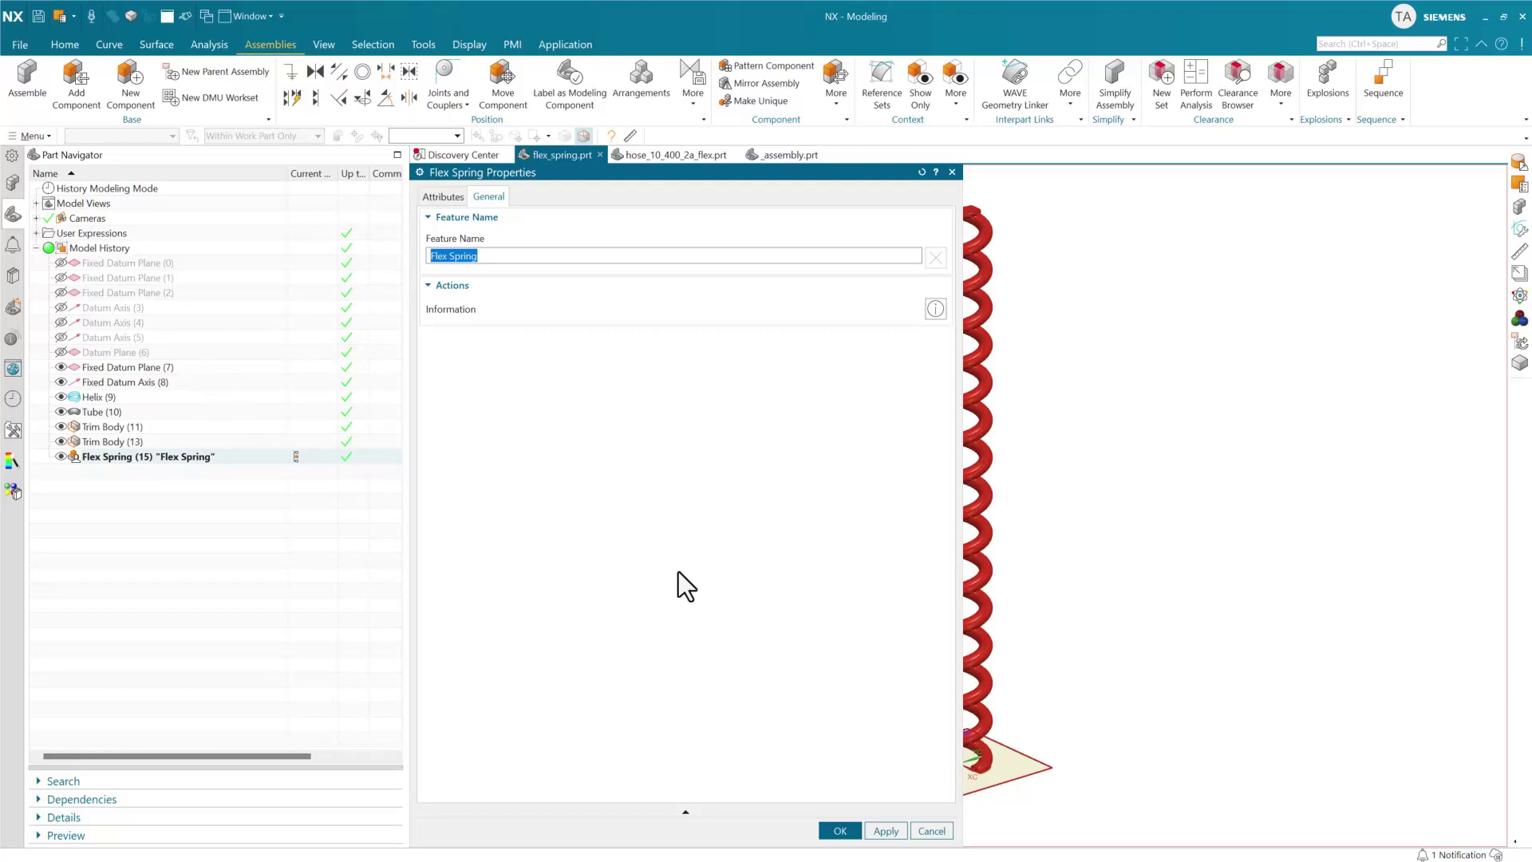
{"action": "left_click", "coordinate": [934, 831]}
Examine the Flex Hose feature and its general properties in the model history of hose_10_400_2a_flex.prt.
{"action": "left_click", "coordinate": [672, 160]}
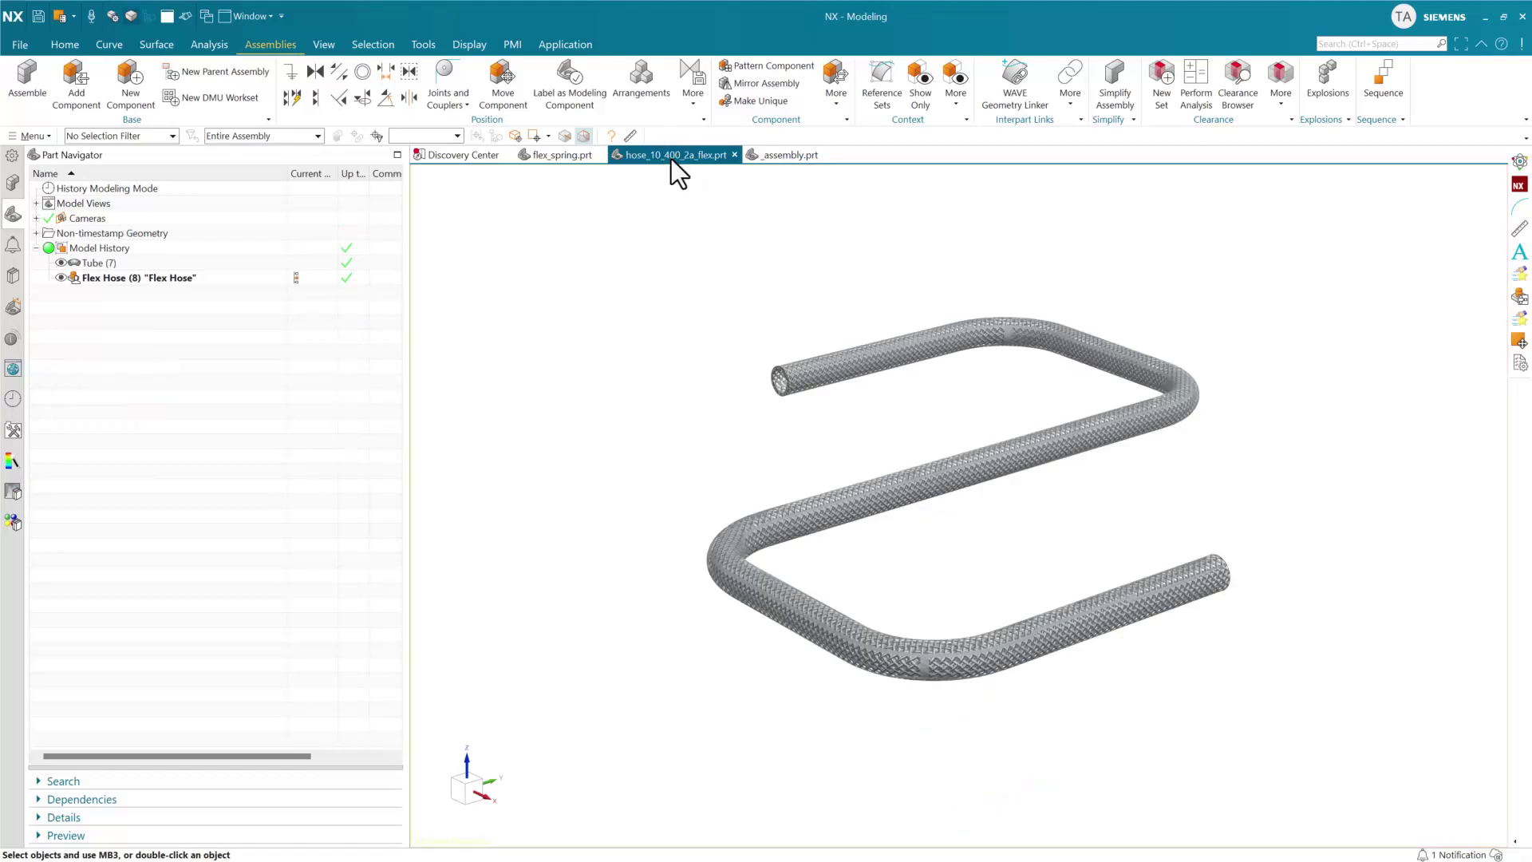
{"action": "double_click", "coordinate": [156, 276]}
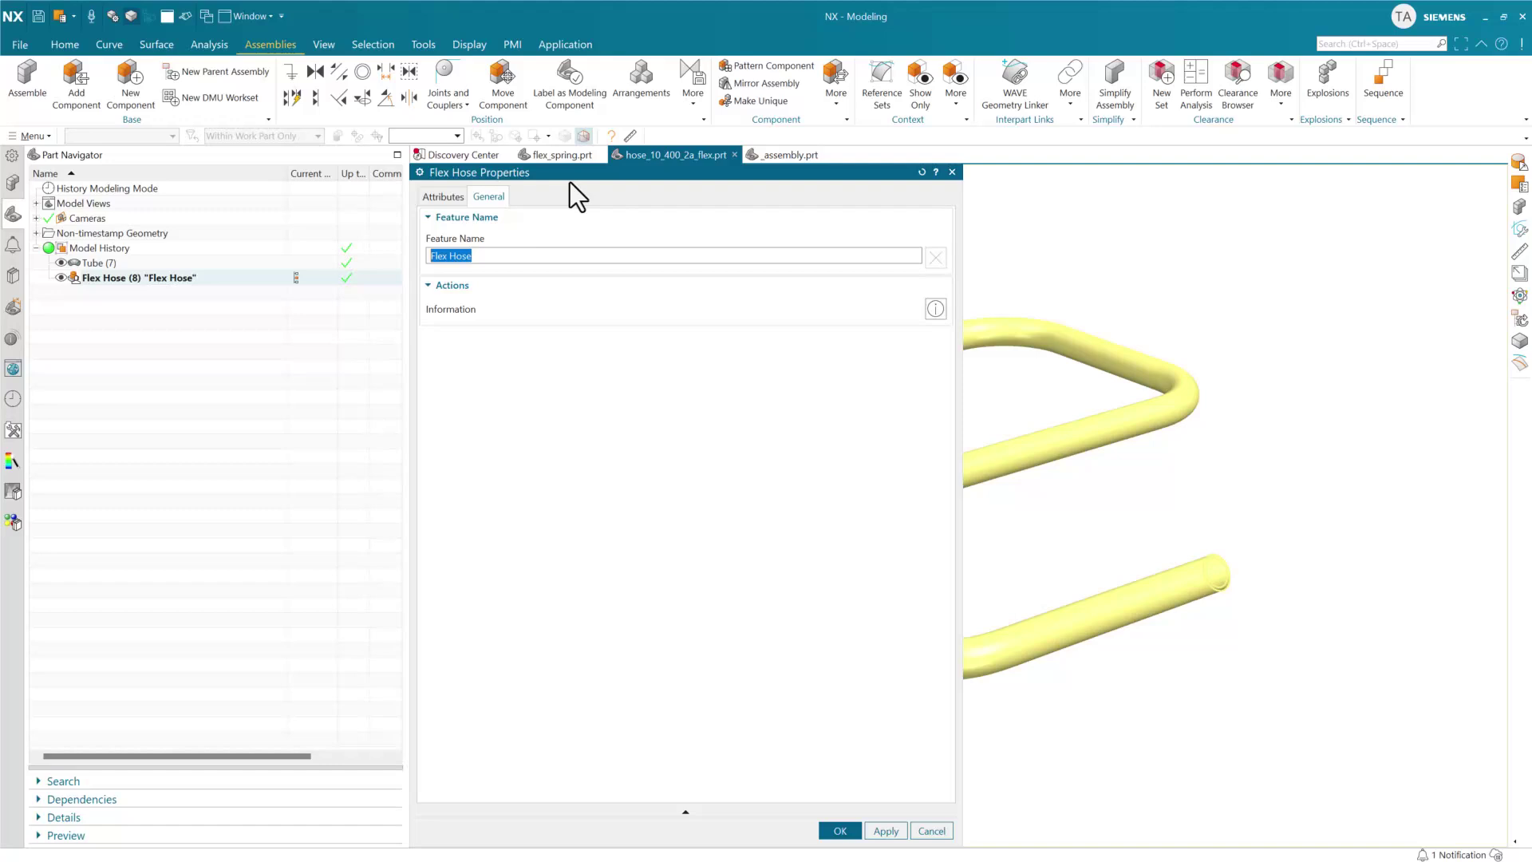
{"action": "left_click", "coordinate": [931, 831]}
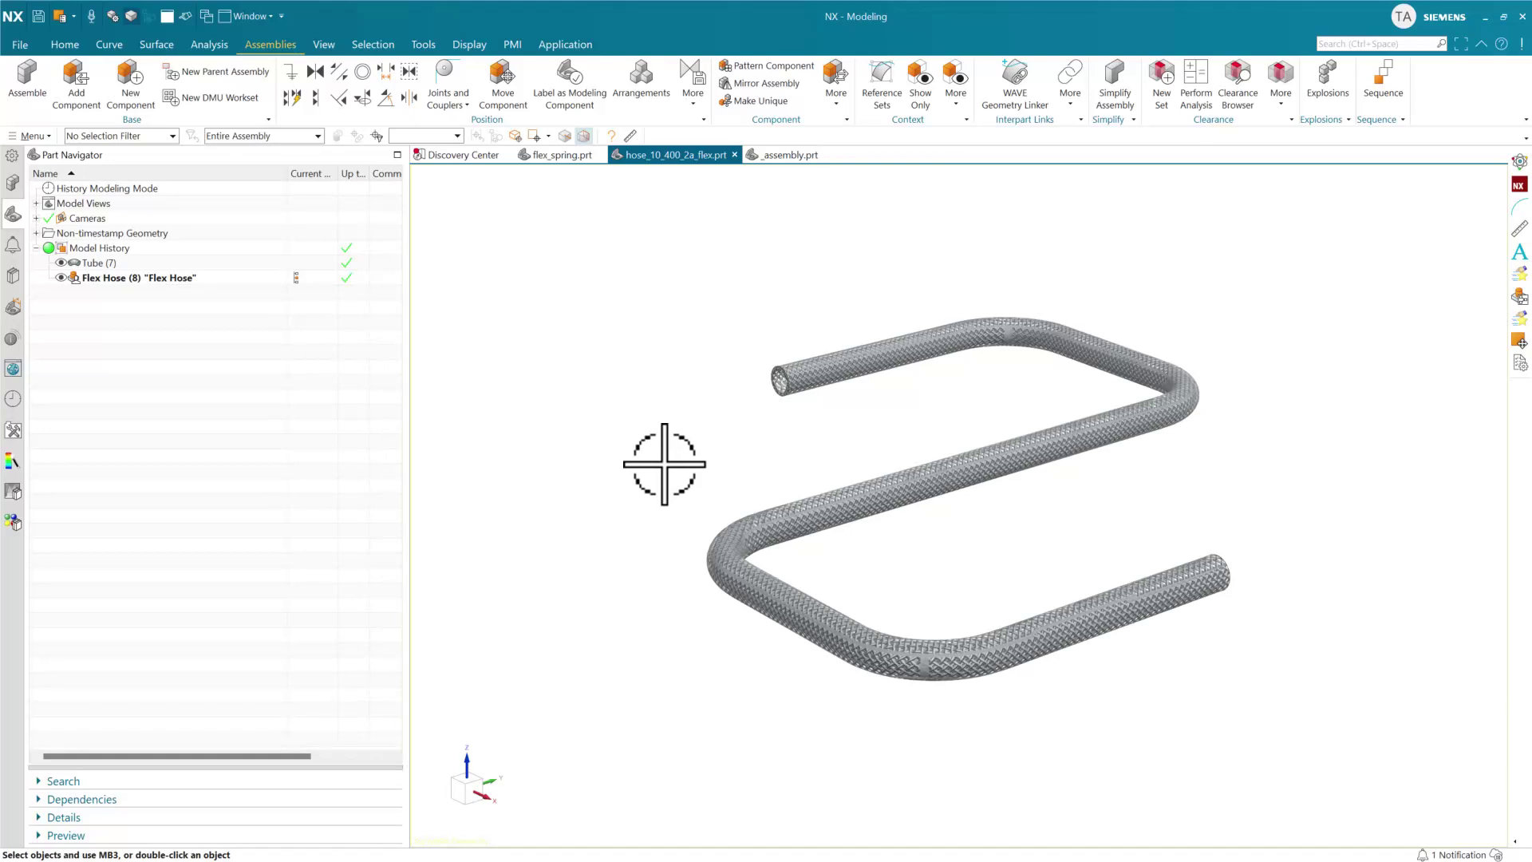
{"action": "left_click", "coordinate": [178, 279]}
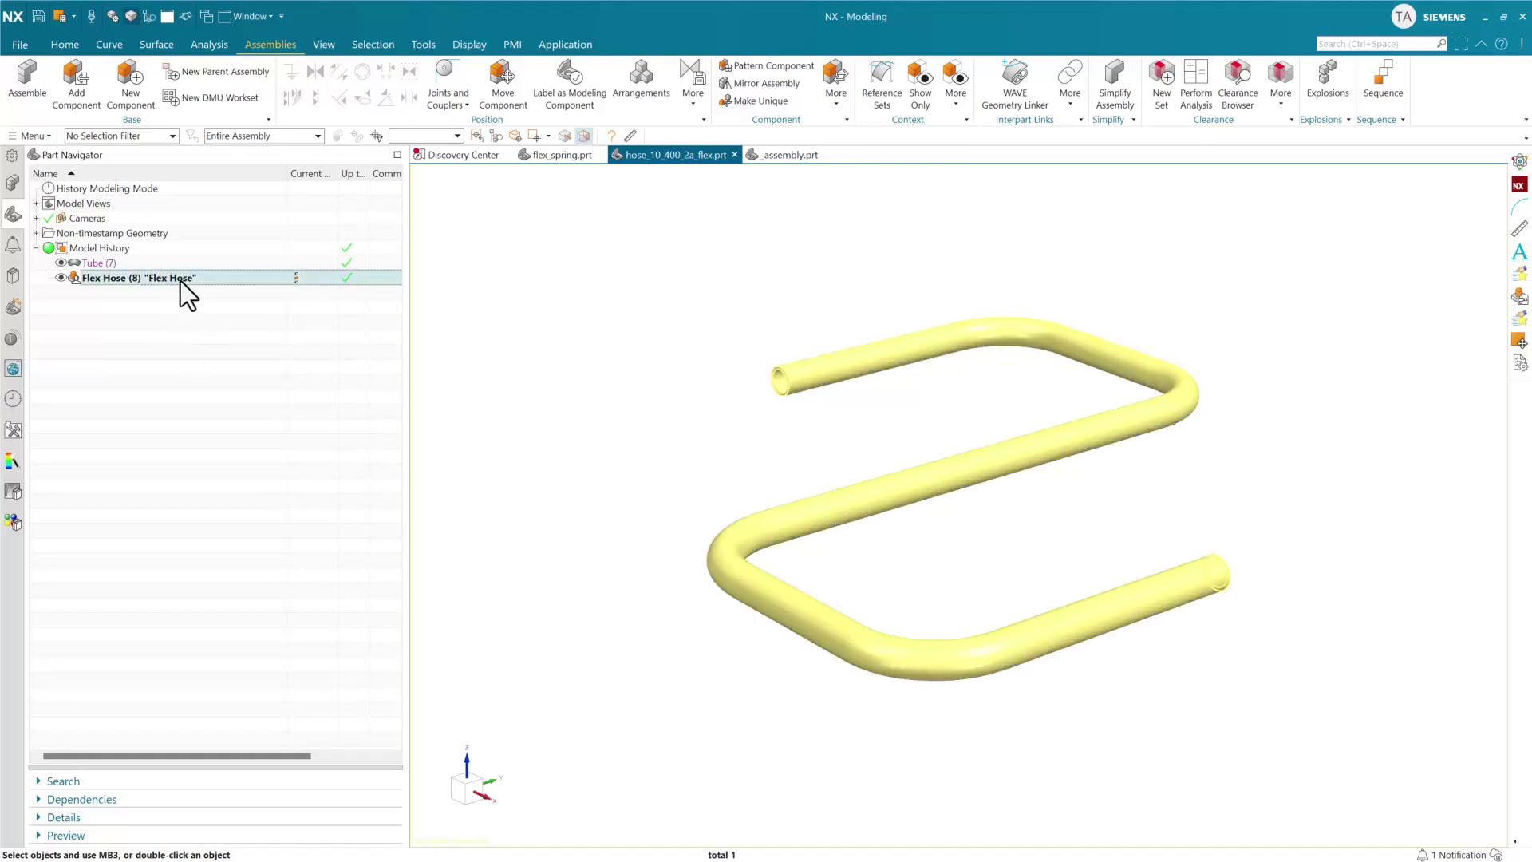
{"action": "left_click", "coordinate": [559, 156]}
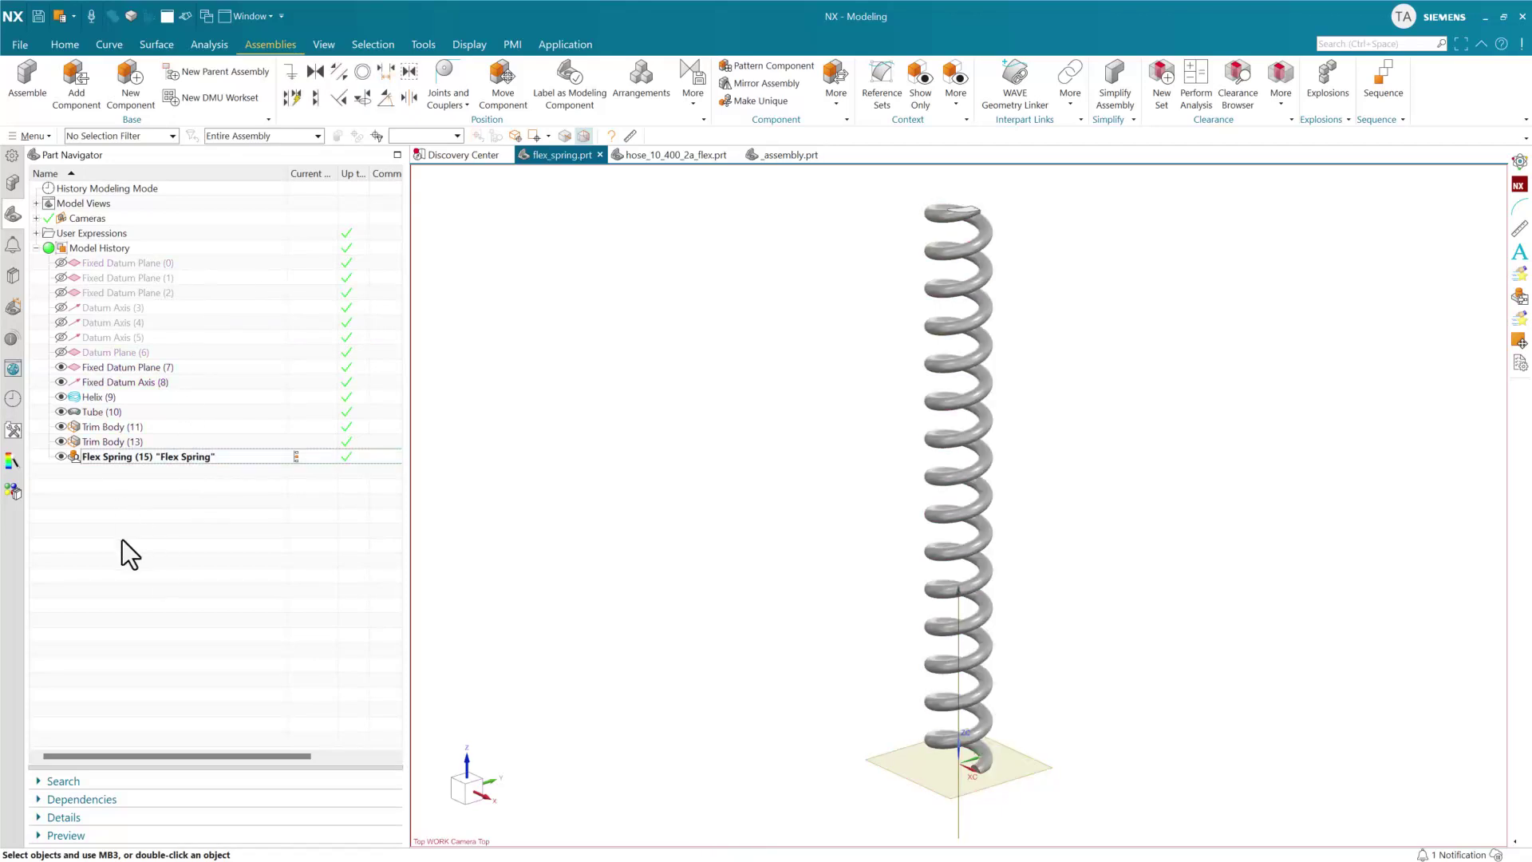
{"action": "left_click", "coordinate": [787, 154]}
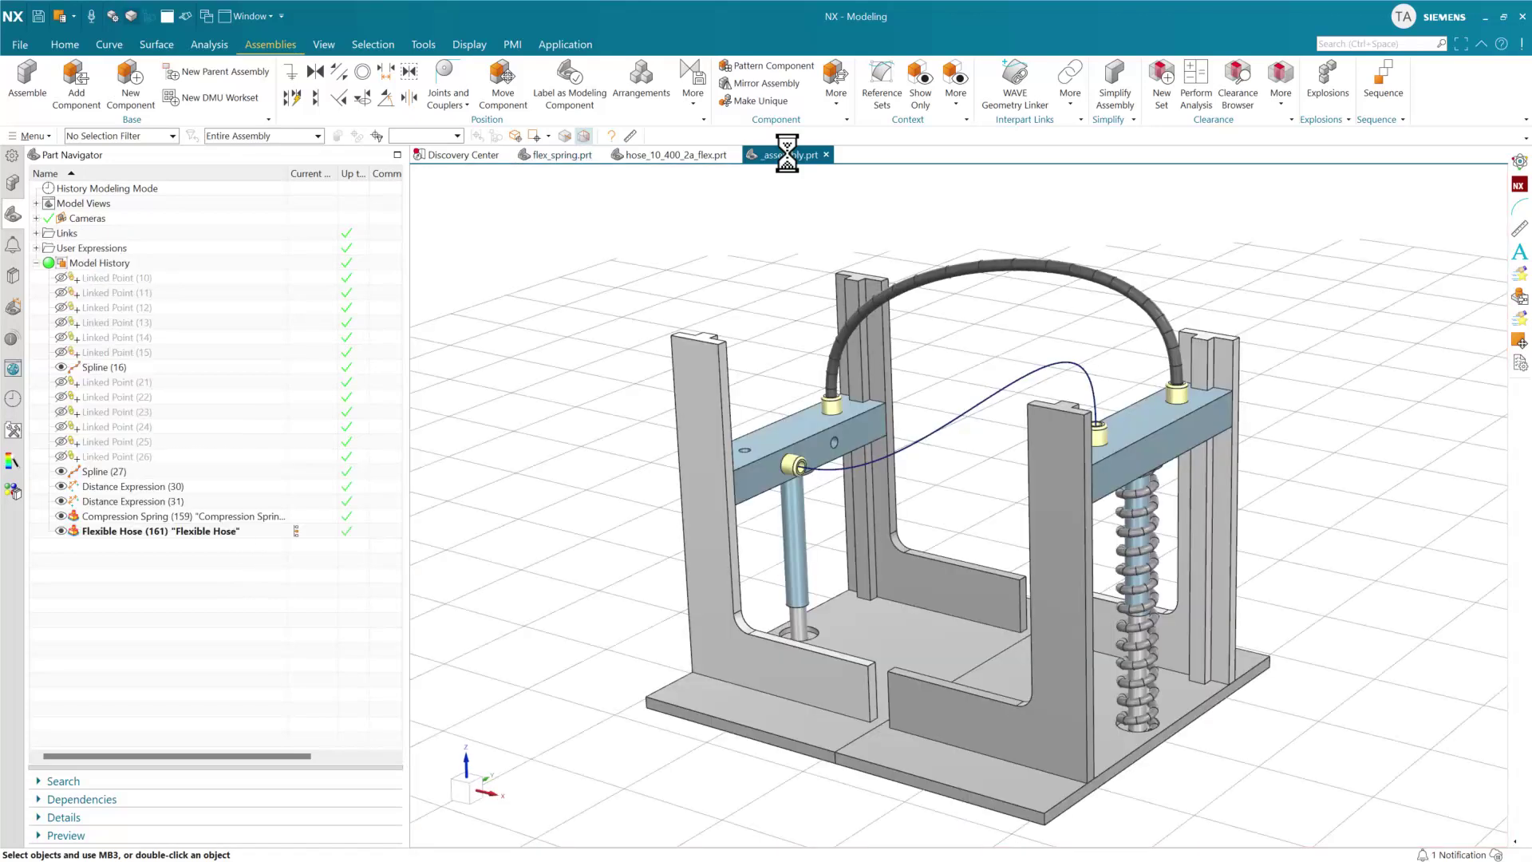
{"action": "left_click", "coordinate": [563, 156]}
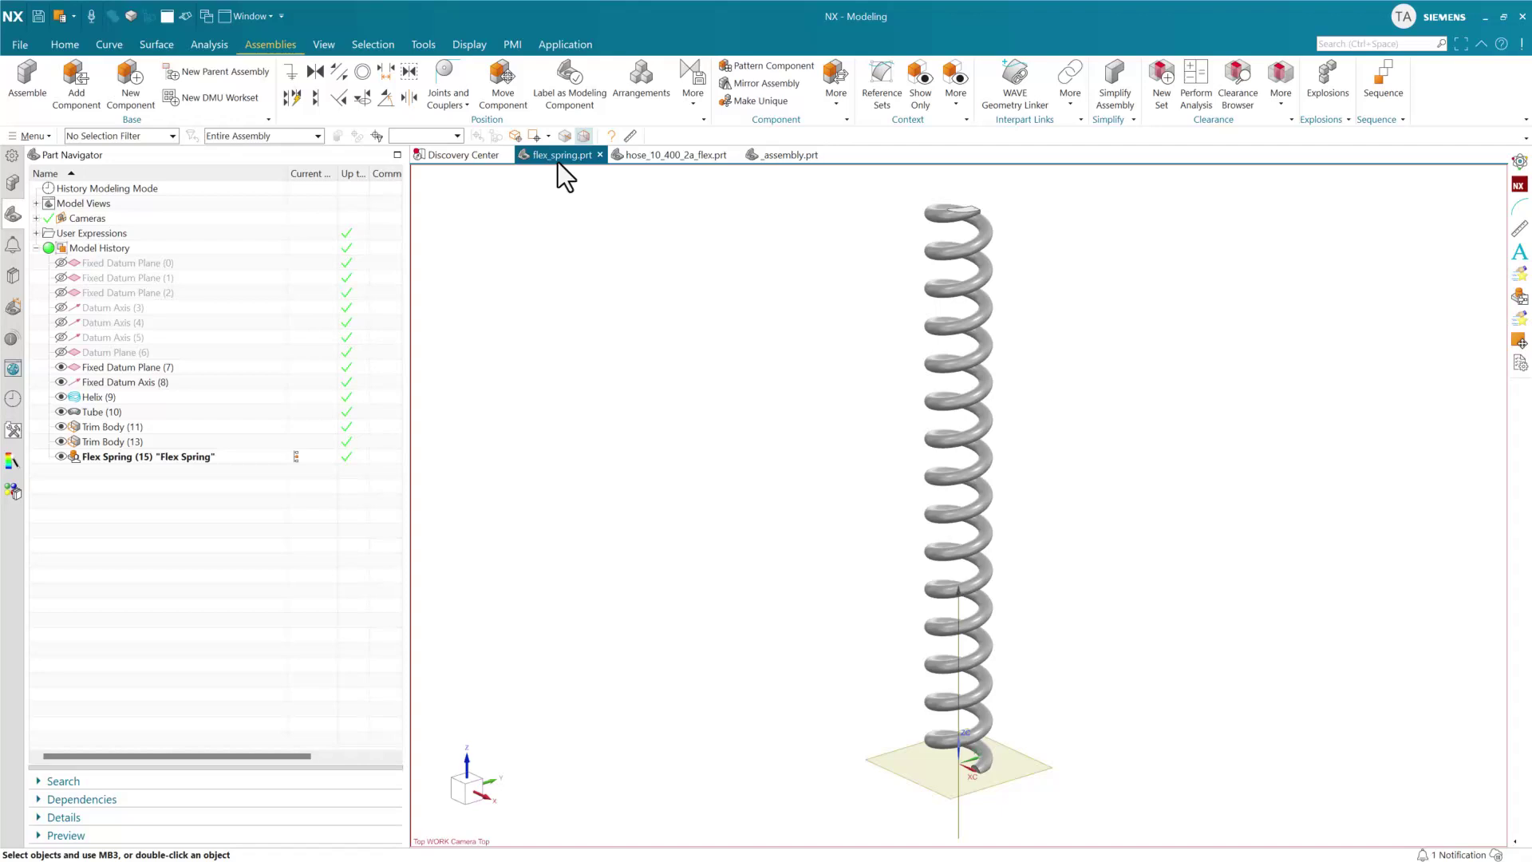
Try to add flex_spring.prt as a component of _assembly.prt, skipping the align constraints and going as far as the Flex Spring deformation parameters.
{"action": "left_click", "coordinate": [778, 155]}
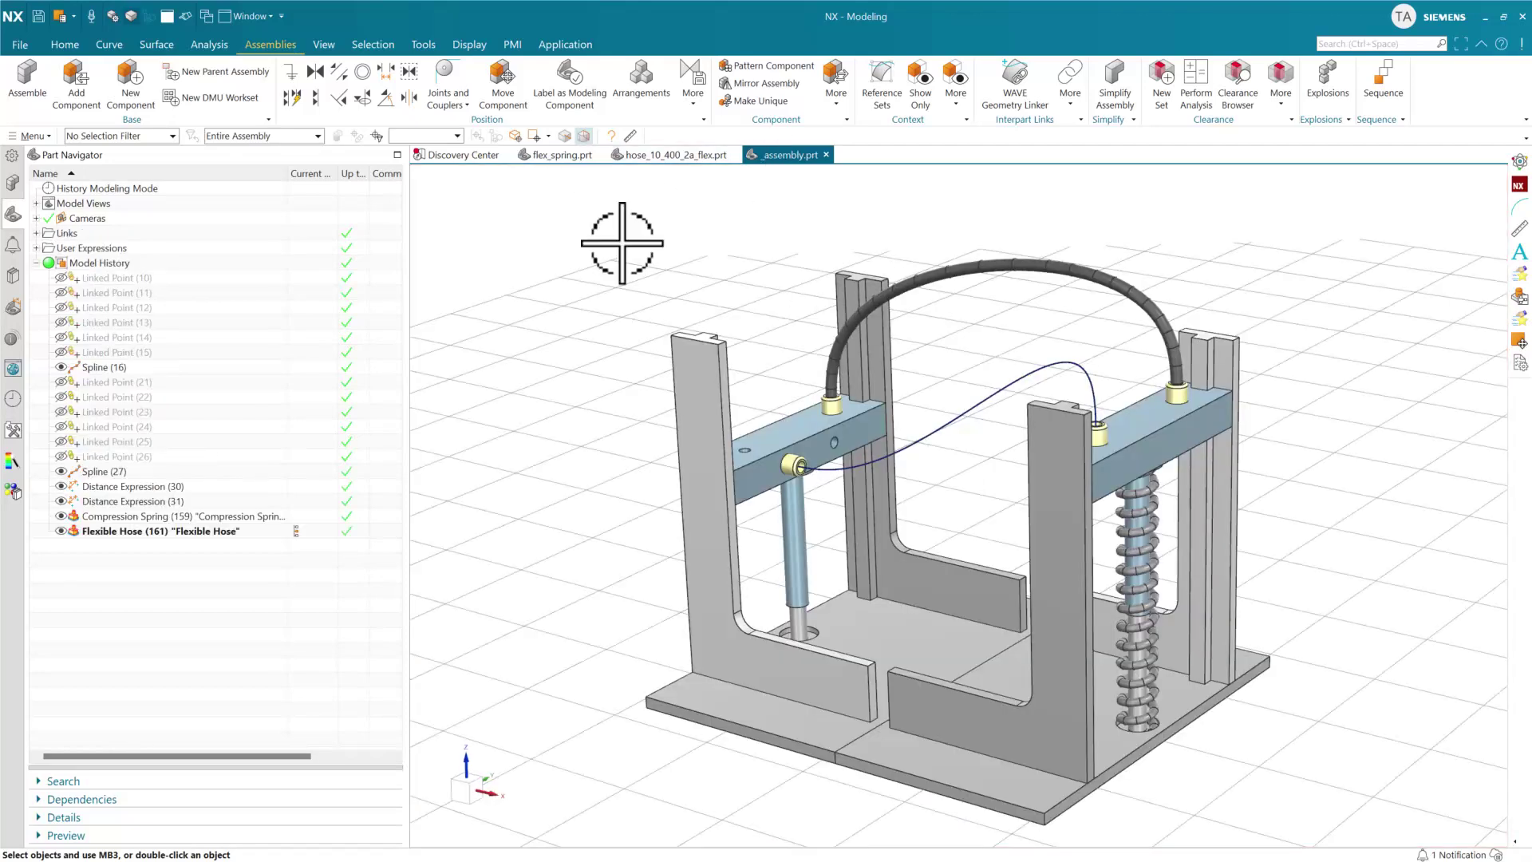
{"action": "left_click", "coordinate": [64, 86]}
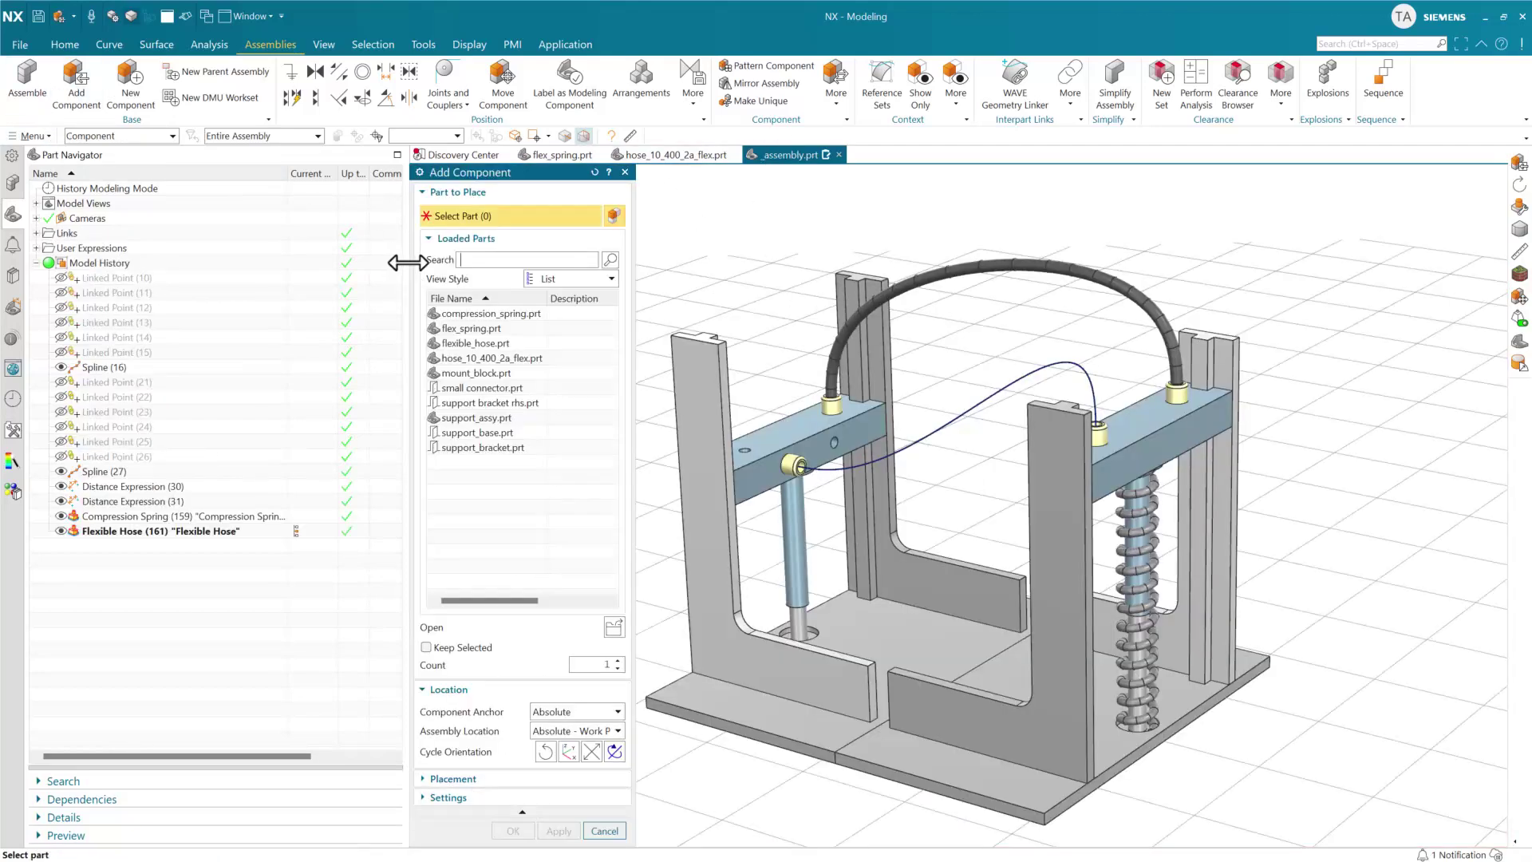
{"action": "left_click", "coordinate": [485, 328]}
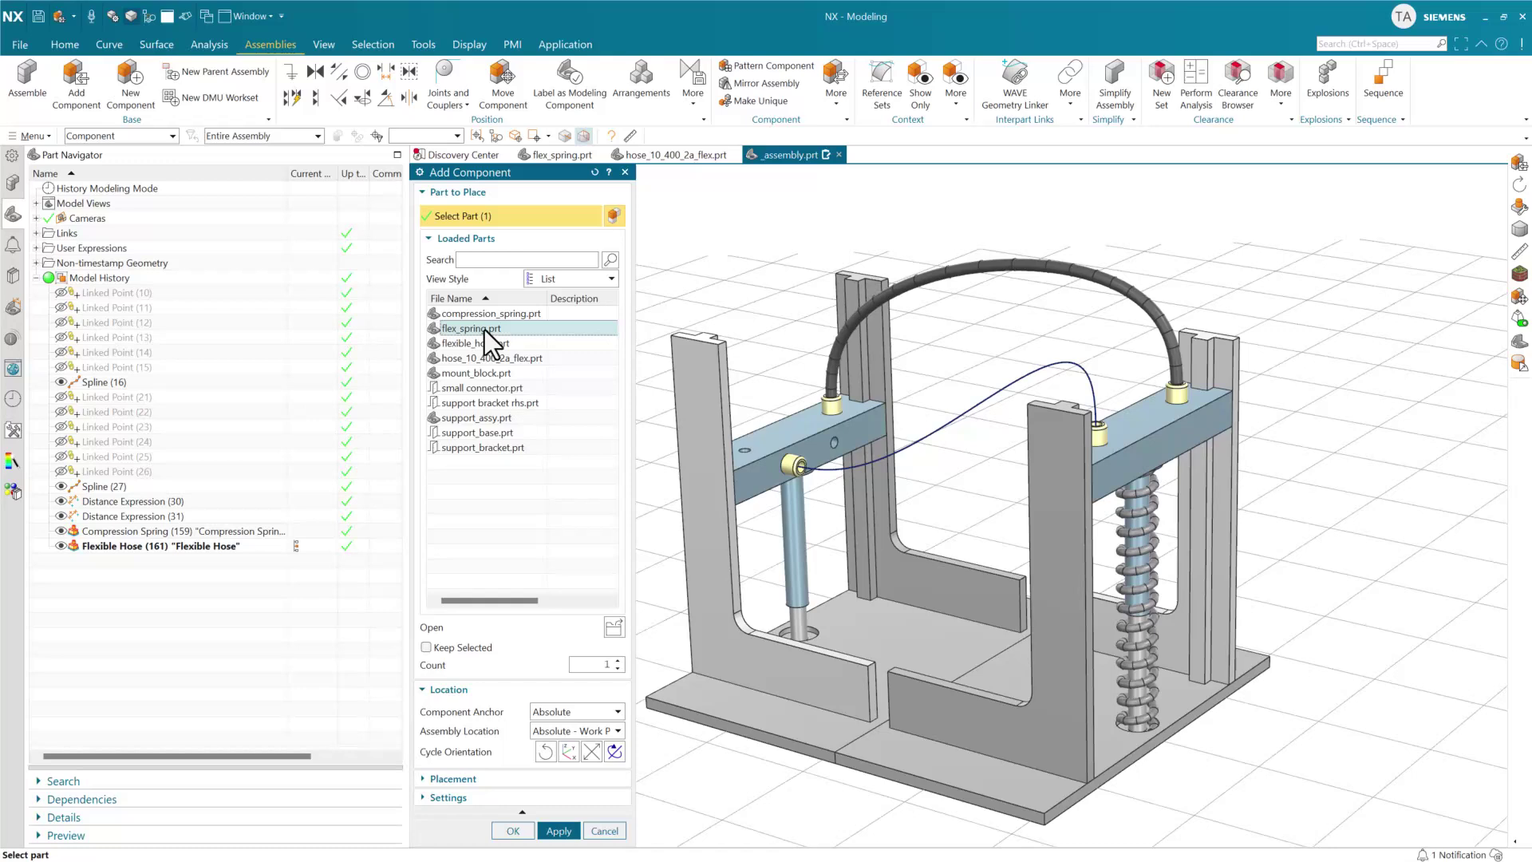
{"action": "left_click", "coordinate": [513, 831]}
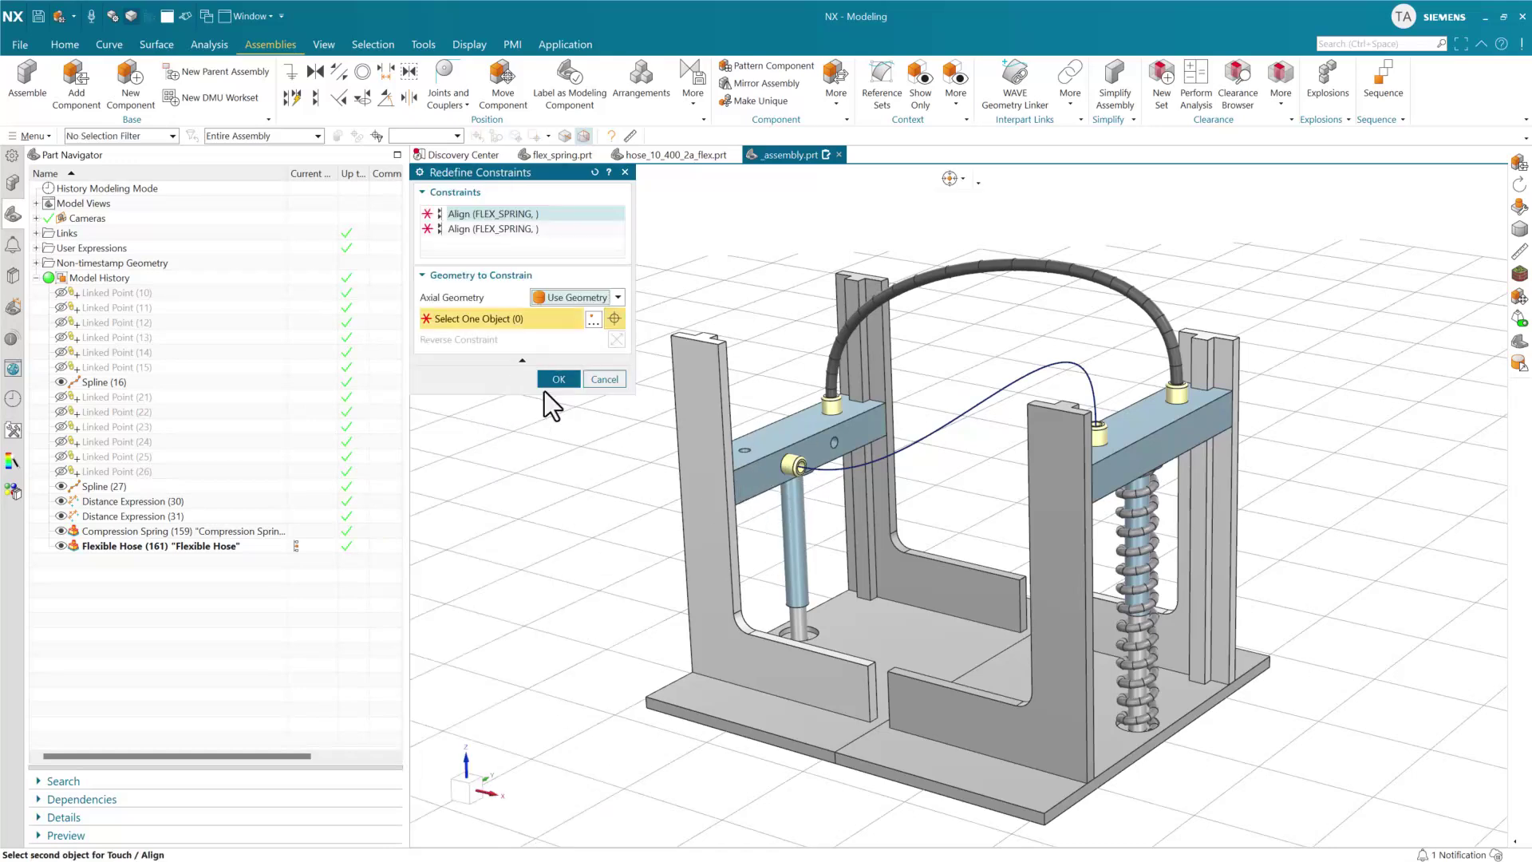
{"action": "left_click", "coordinate": [556, 380]}
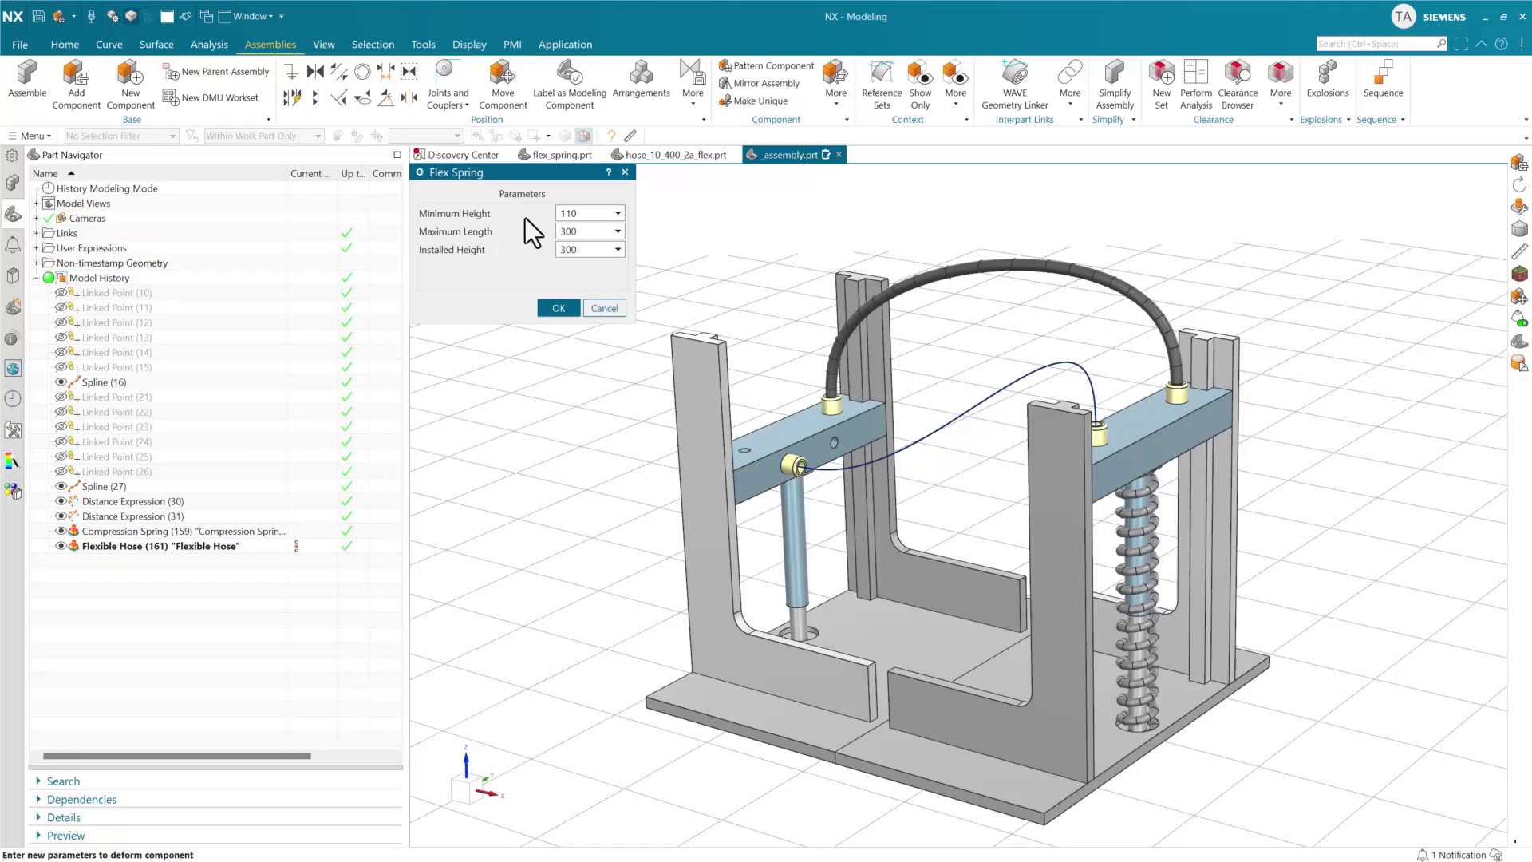
{"action": "left_click", "coordinate": [605, 308]}
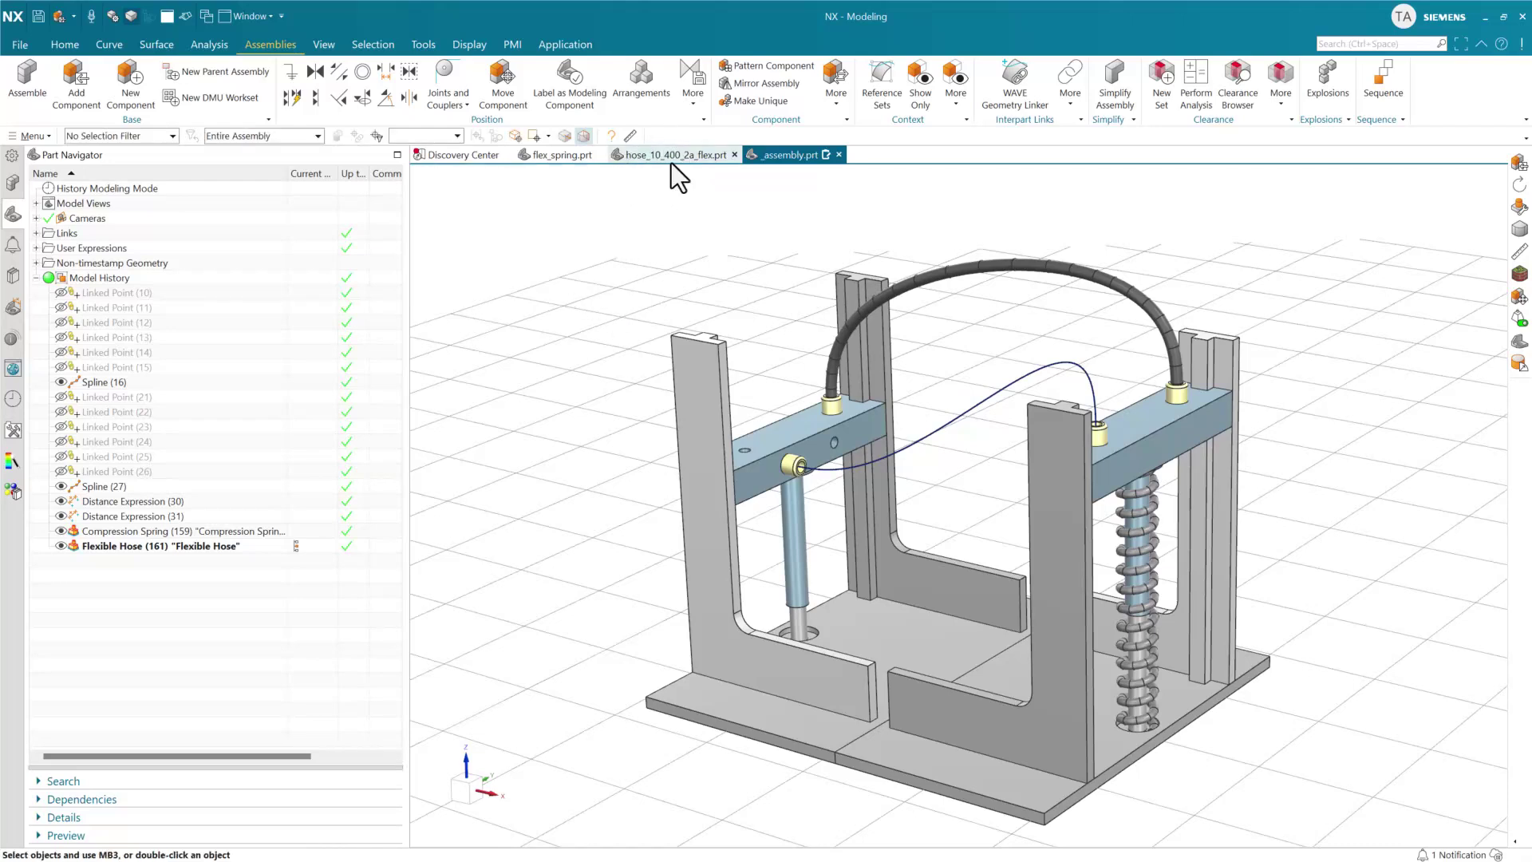
Try to add hose_10_400_2a_flex.prt as a component, going as far as resolving the Flex Hose guide reference.
{"action": "left_click", "coordinate": [77, 80]}
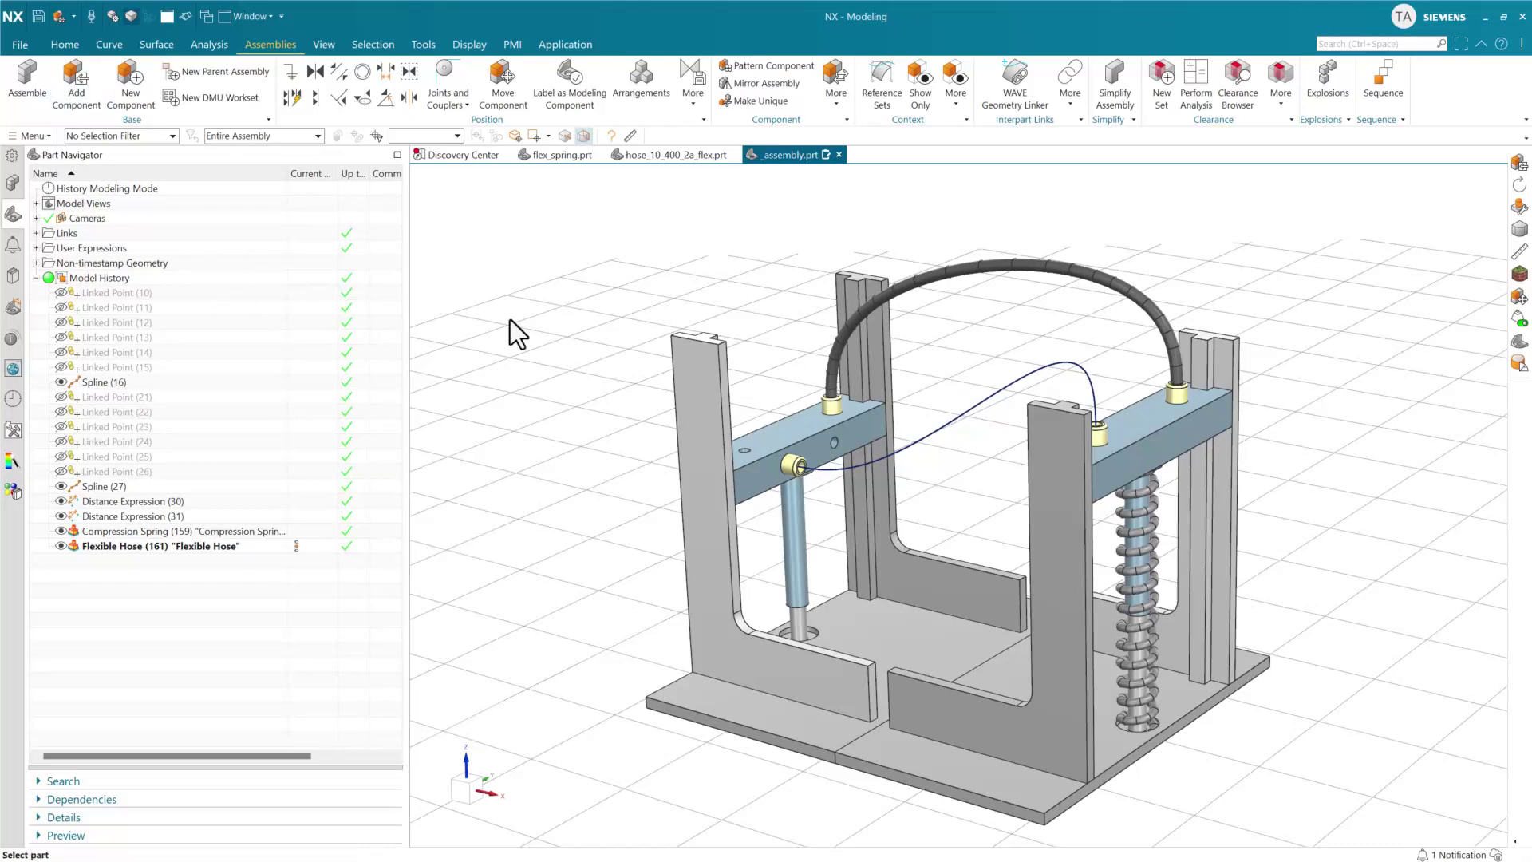
{"action": "left_click", "coordinate": [533, 358]}
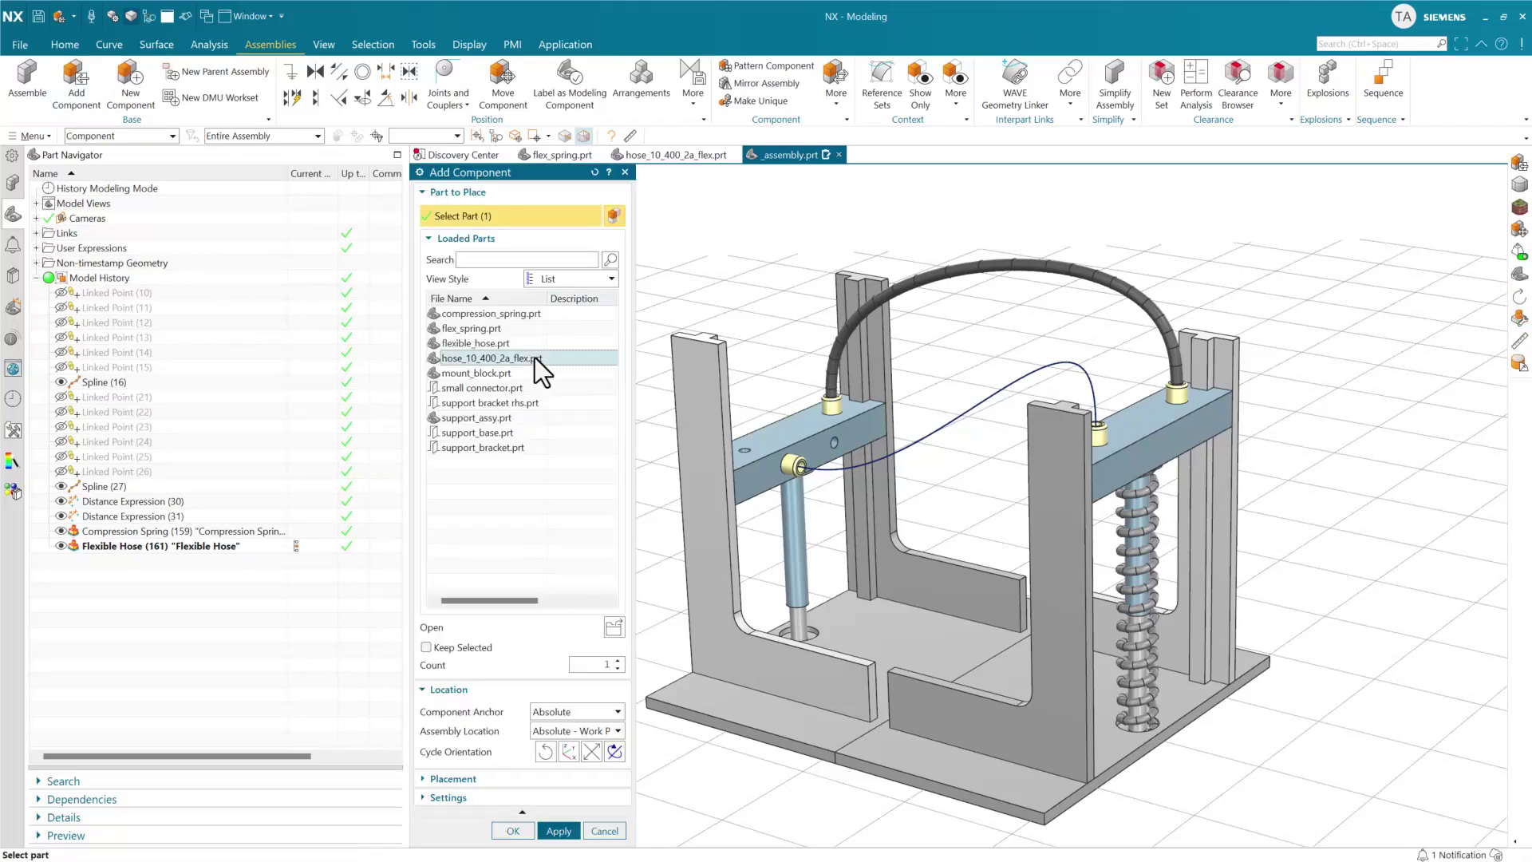
{"action": "left_click", "coordinate": [525, 835]}
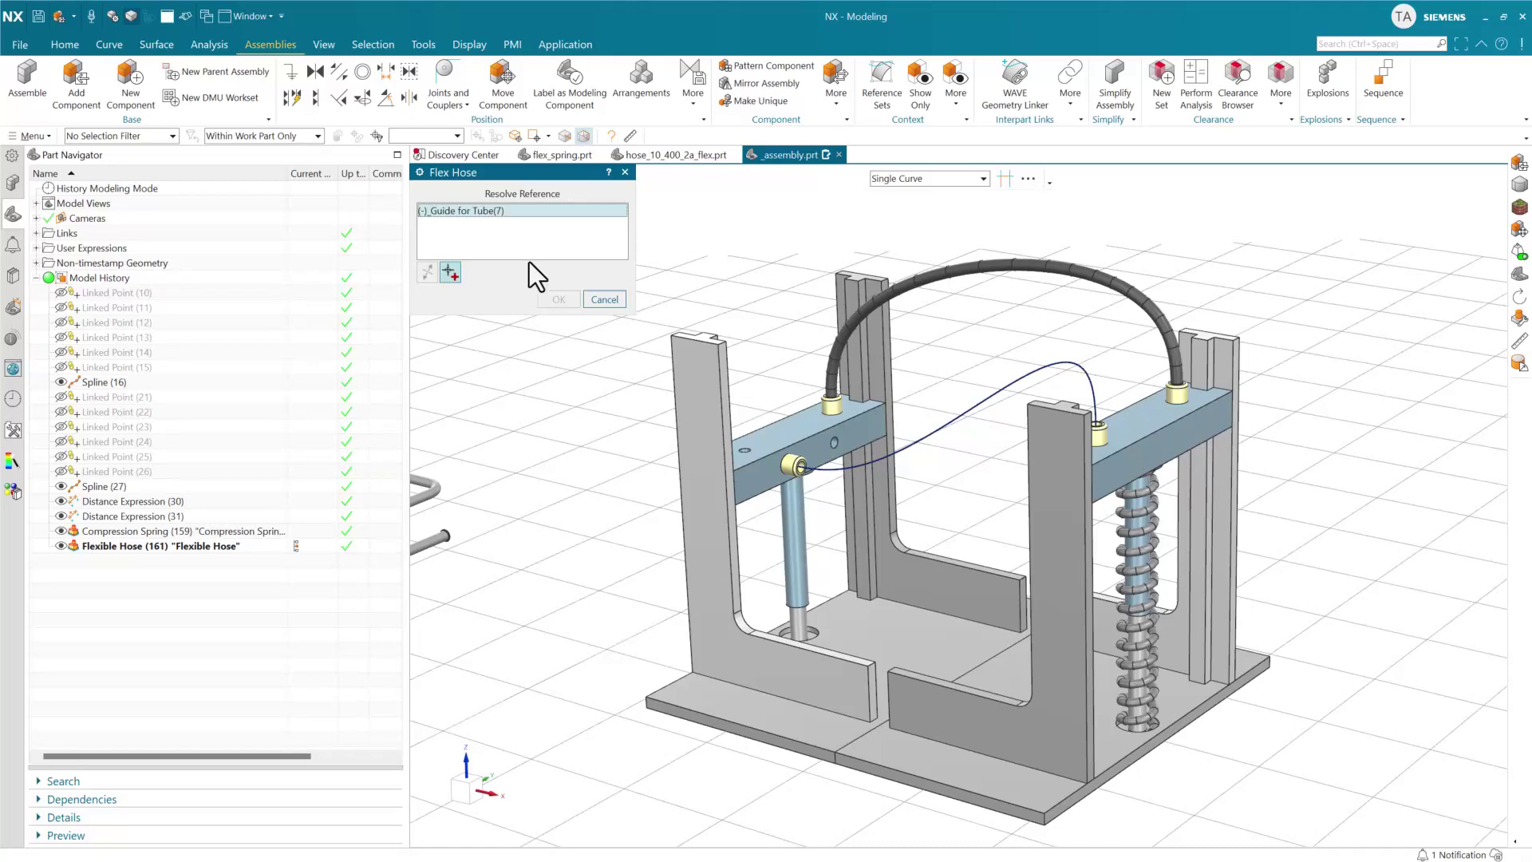
{"action": "left_click", "coordinate": [612, 300]}
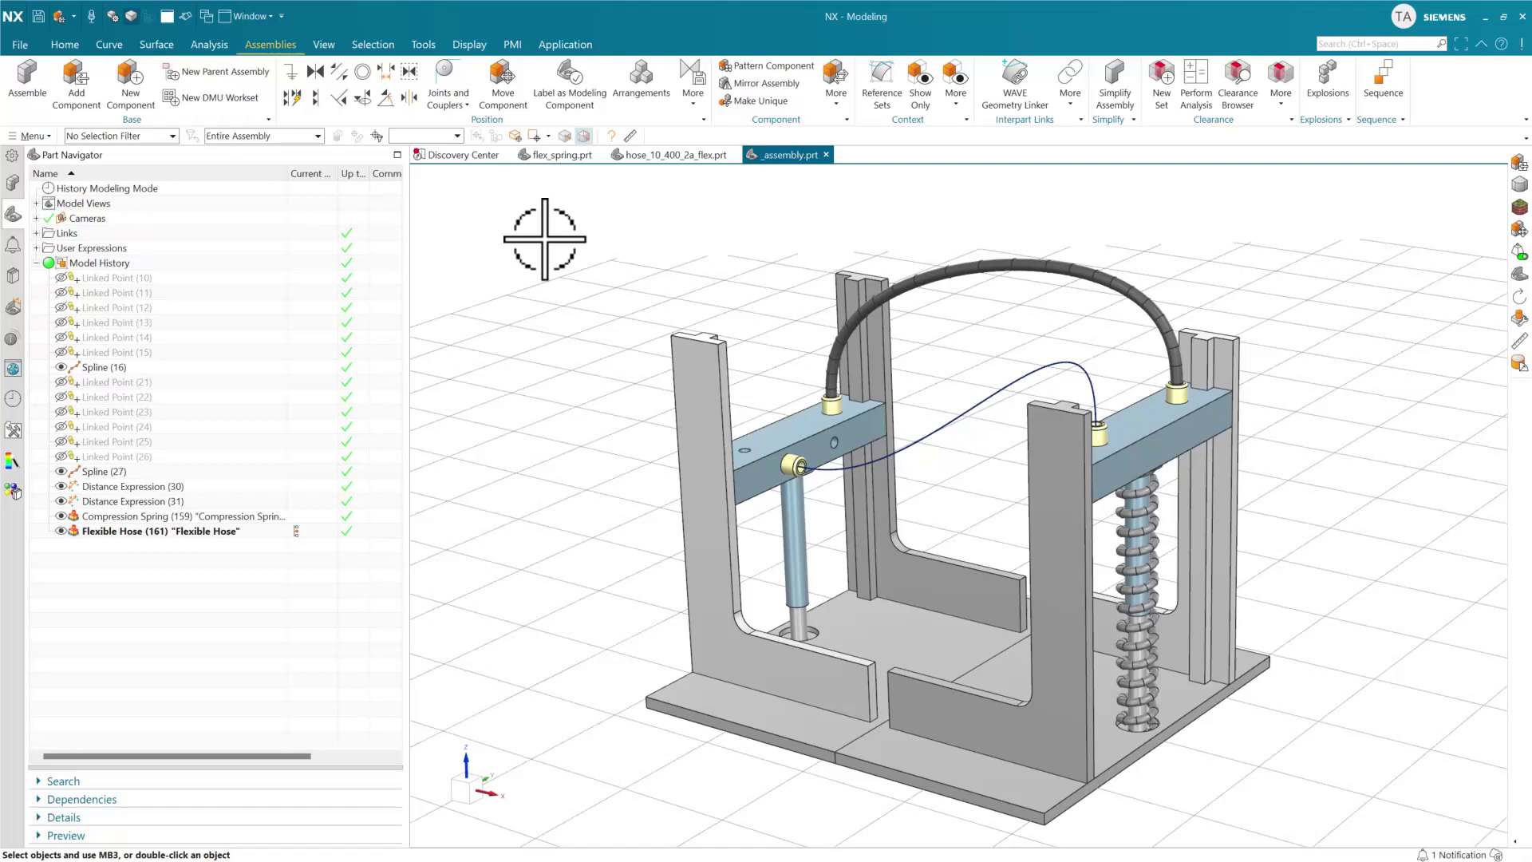
Convert the deformable feature definition in flex_spring.prt to a feature template based one and select the converted Flex Spring feature.
{"action": "left_click", "coordinate": [556, 157]}
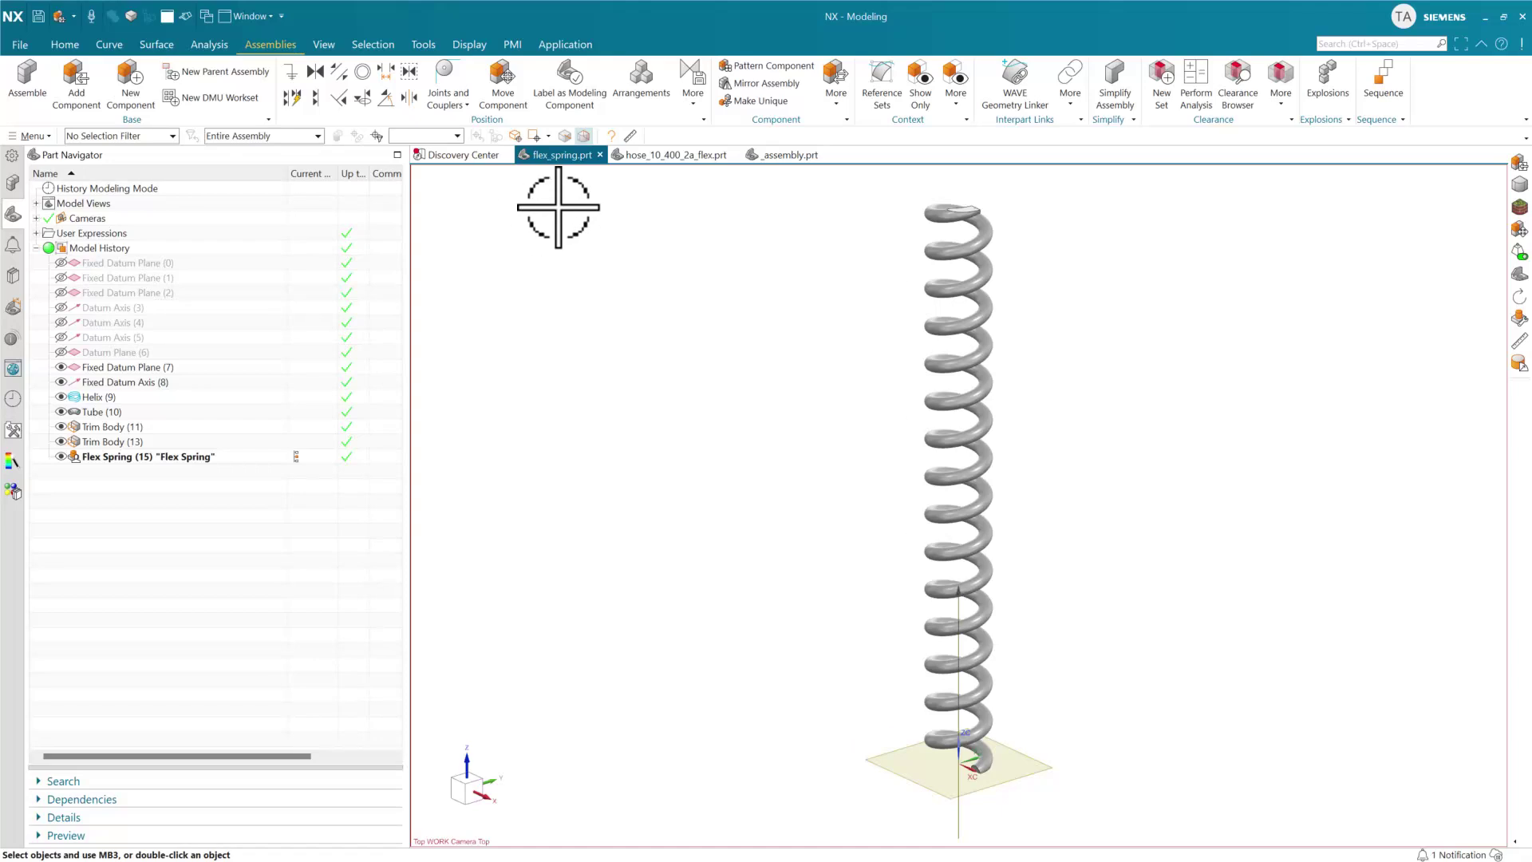
{"action": "left_click", "coordinate": [30, 137]}
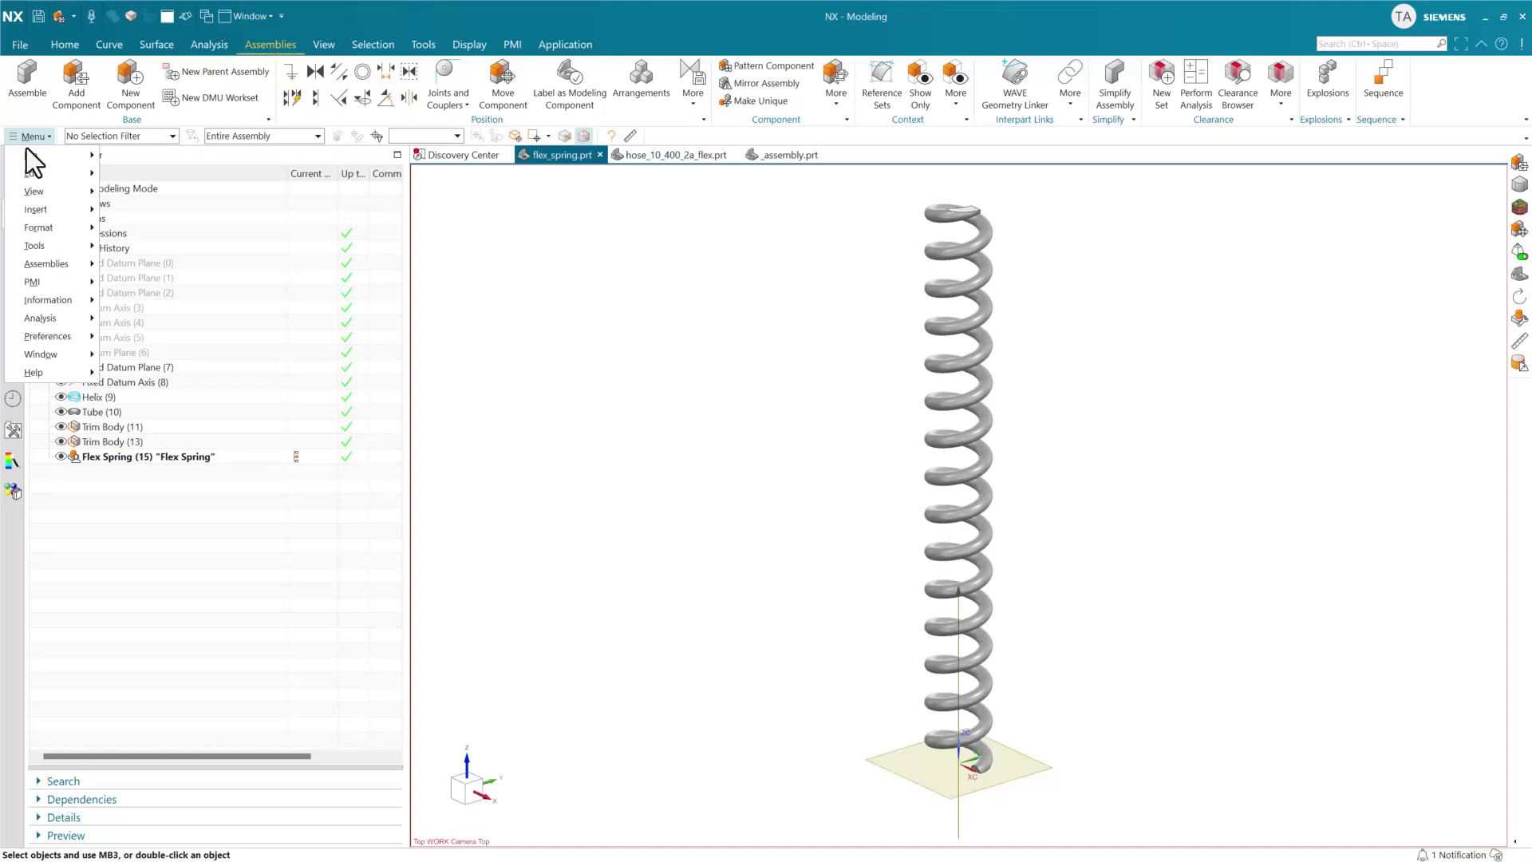
{"action": "mouse_move", "coordinate": [62, 244]}
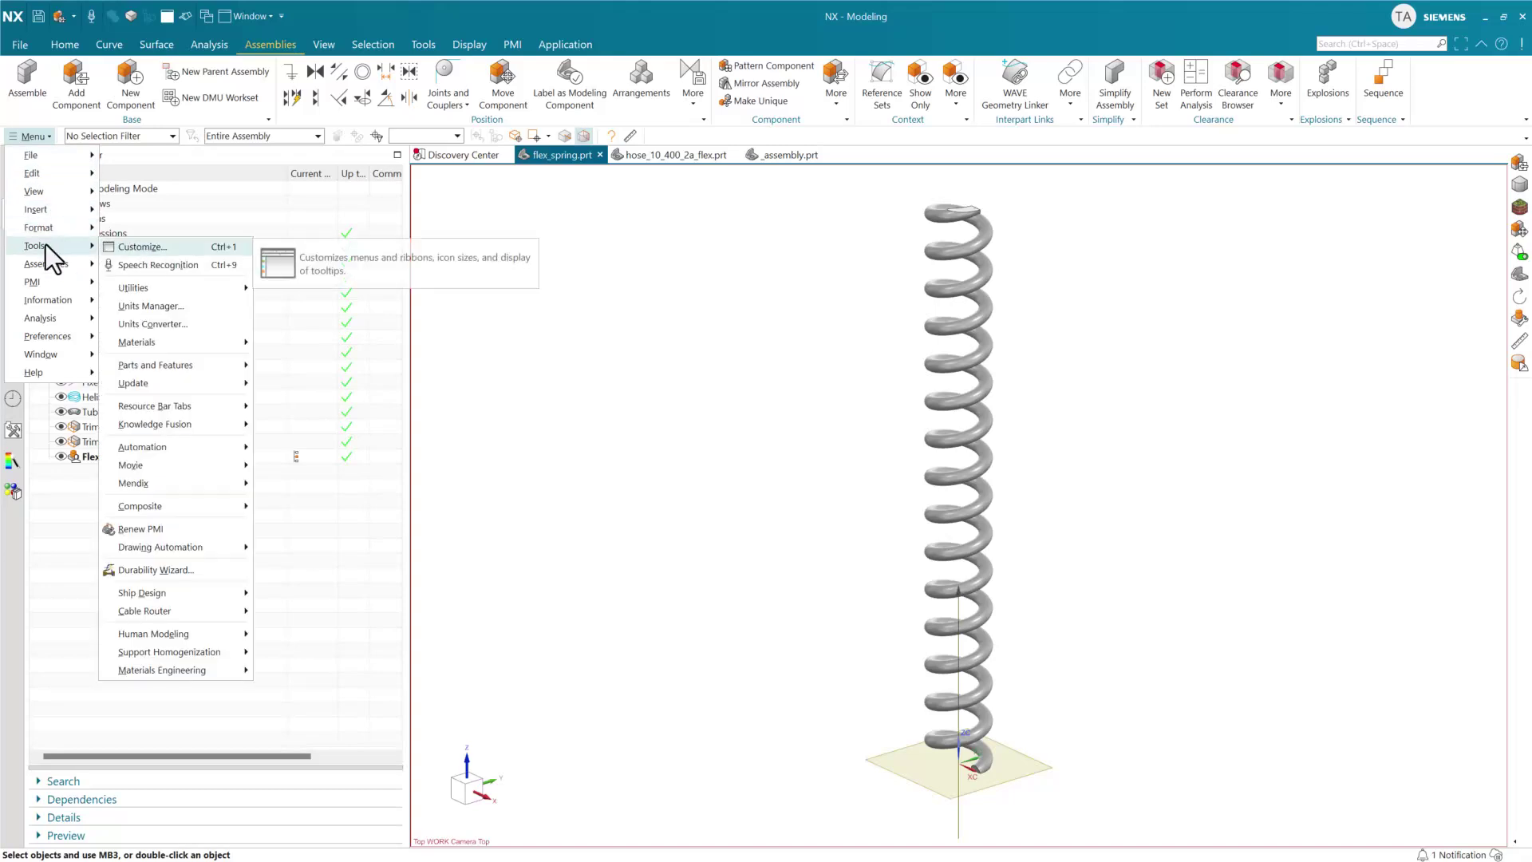
{"action": "mouse_move", "coordinate": [198, 367]}
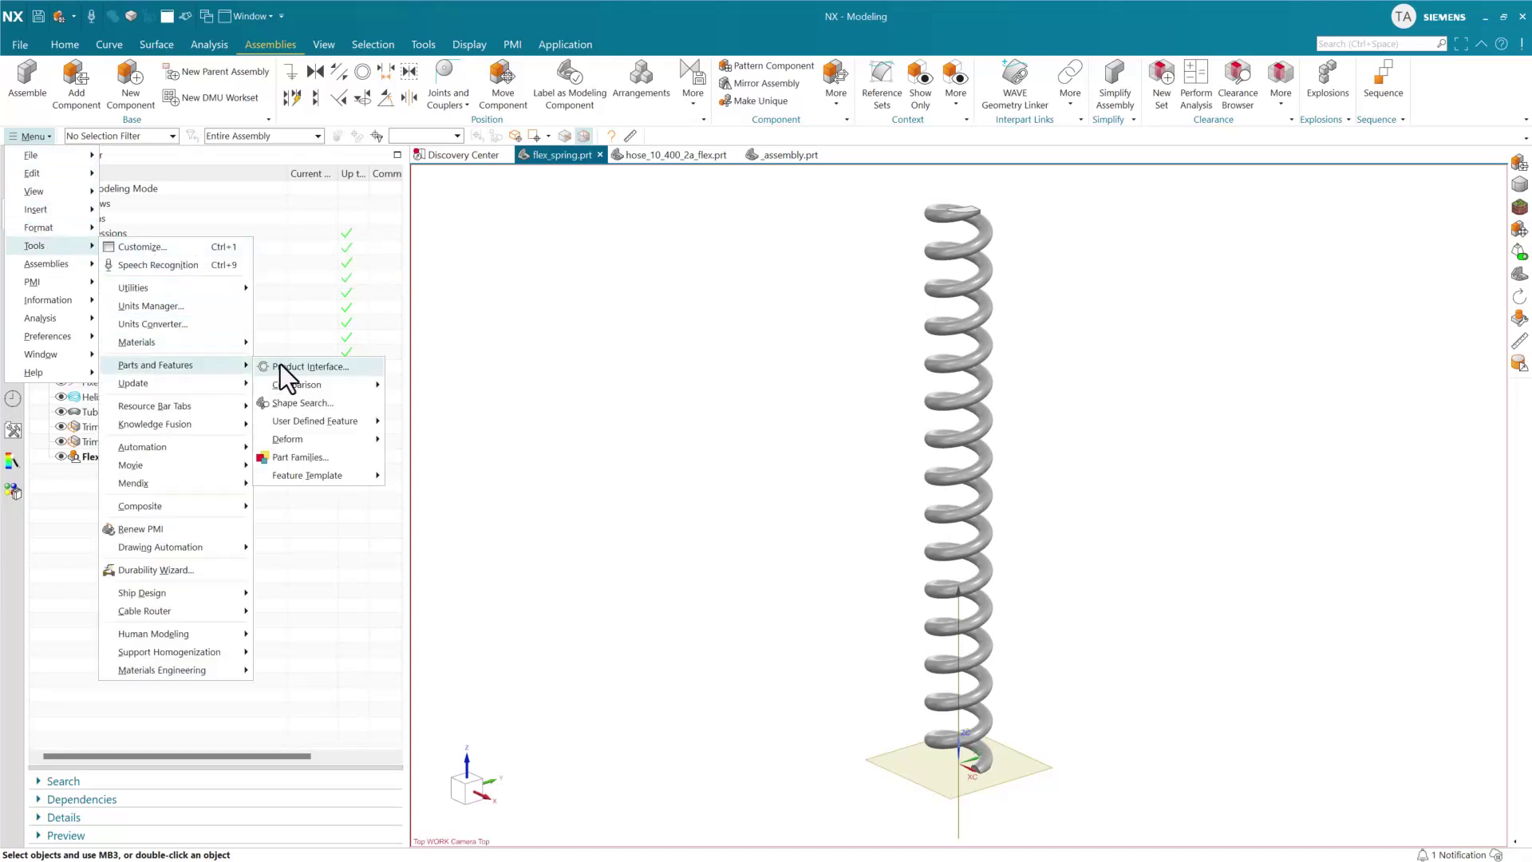
{"action": "mouse_move", "coordinate": [336, 439]}
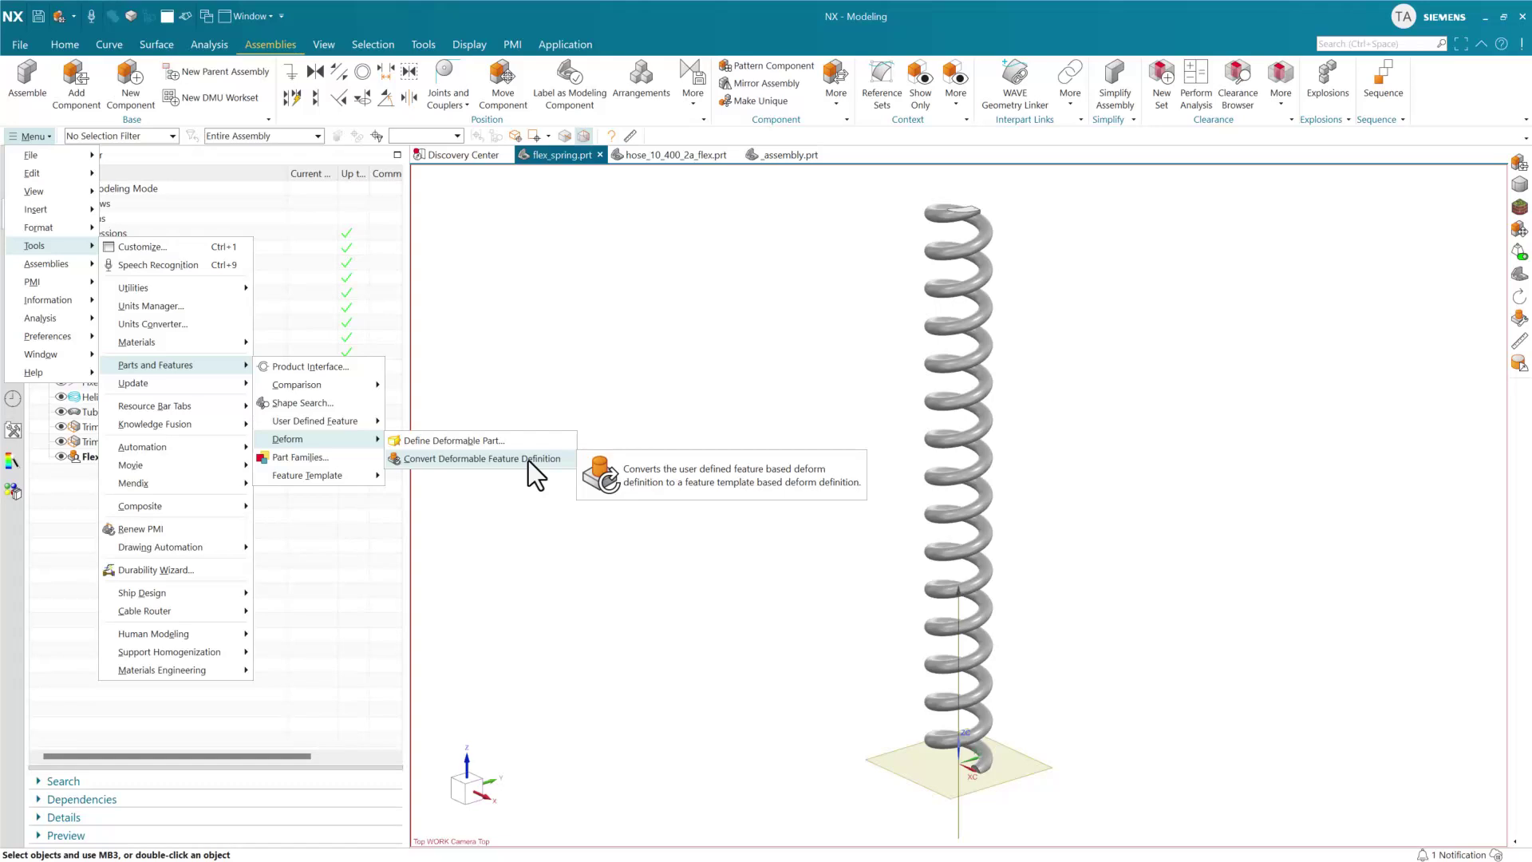
{"action": "left_click", "coordinate": [469, 459]}
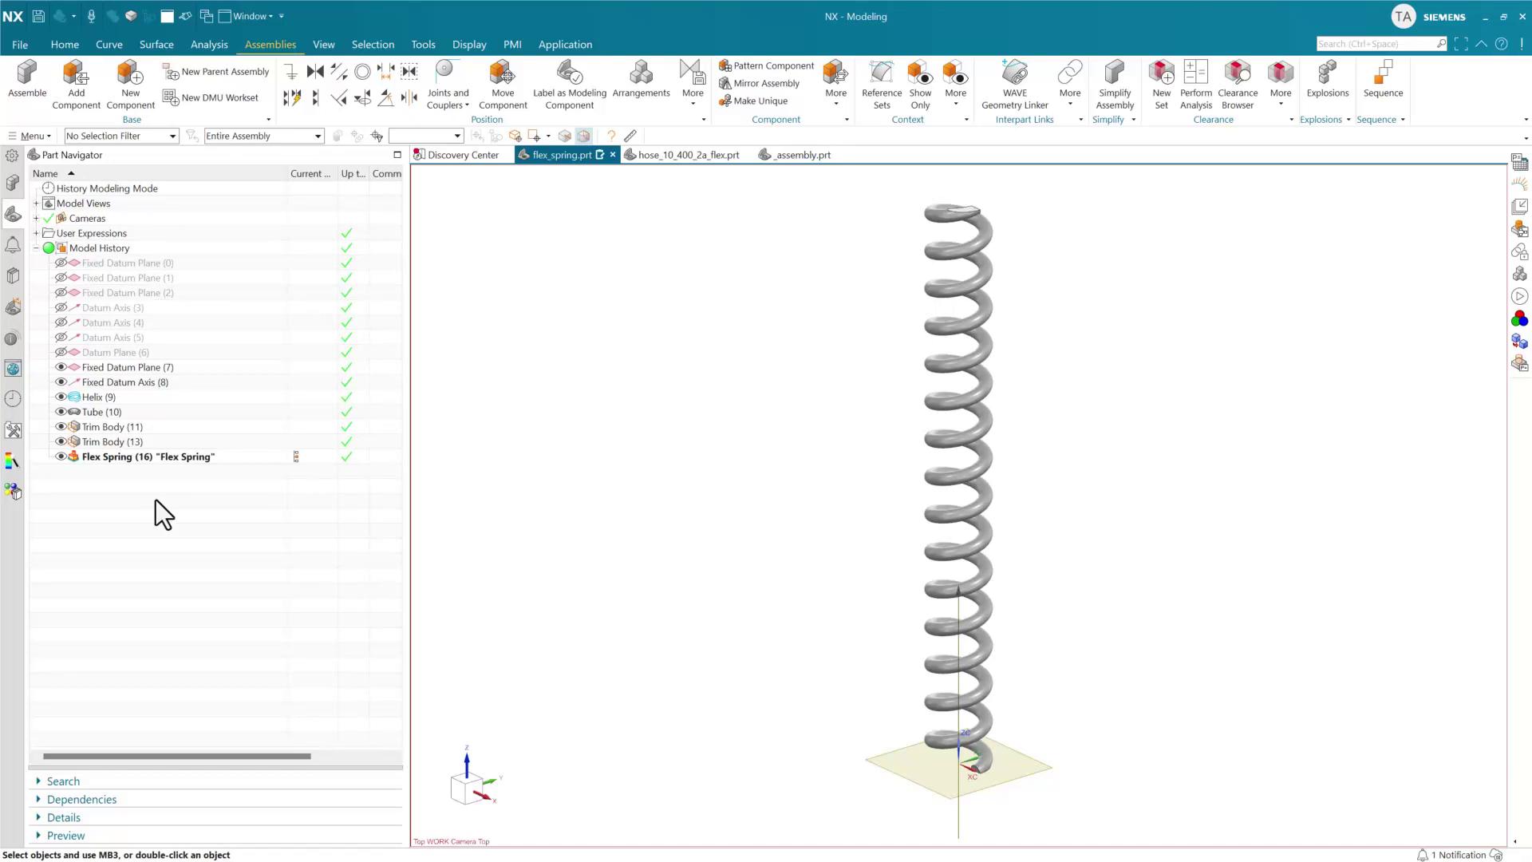
{"action": "left_click", "coordinate": [135, 460]}
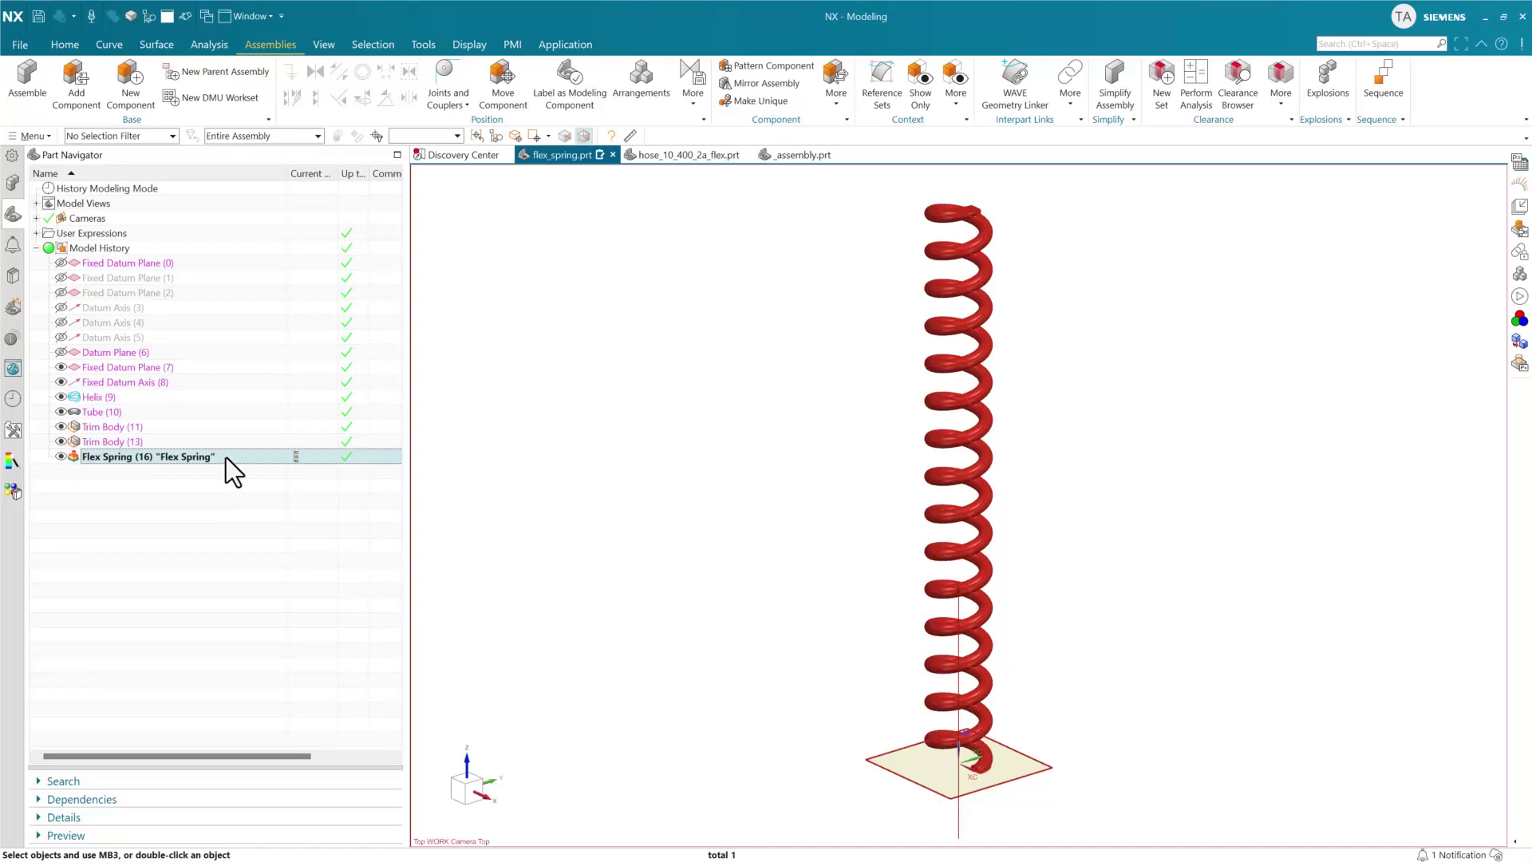
Open the Flex Spring feature's template definition for editing and review the three height and length fields in its user interface configuration.
{"action": "key", "text": "F2"}
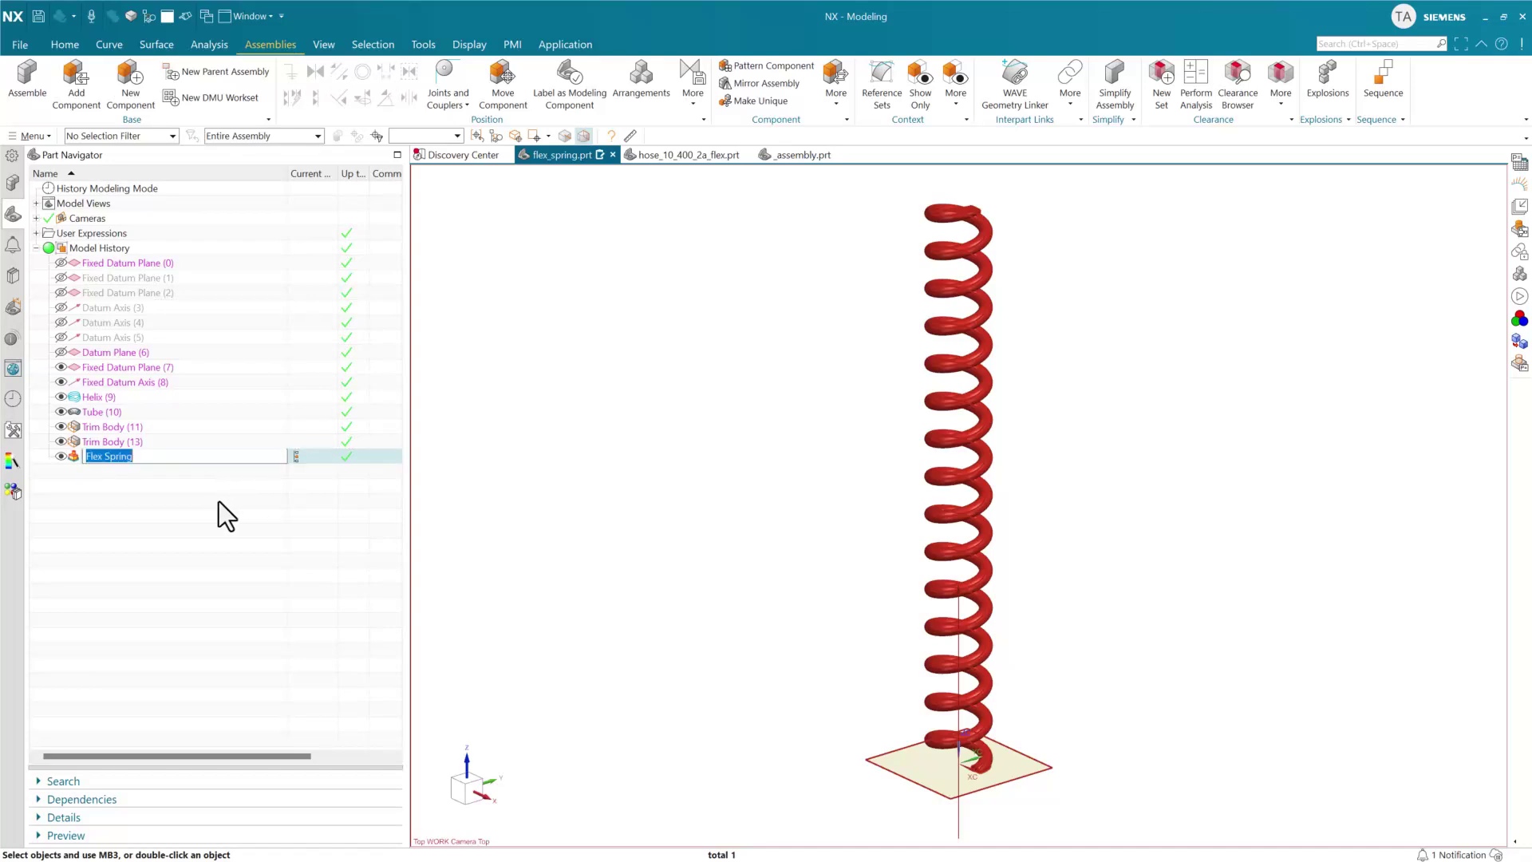
{"action": "key", "text": "Return"}
{"action": "double_click", "coordinate": [150, 458]}
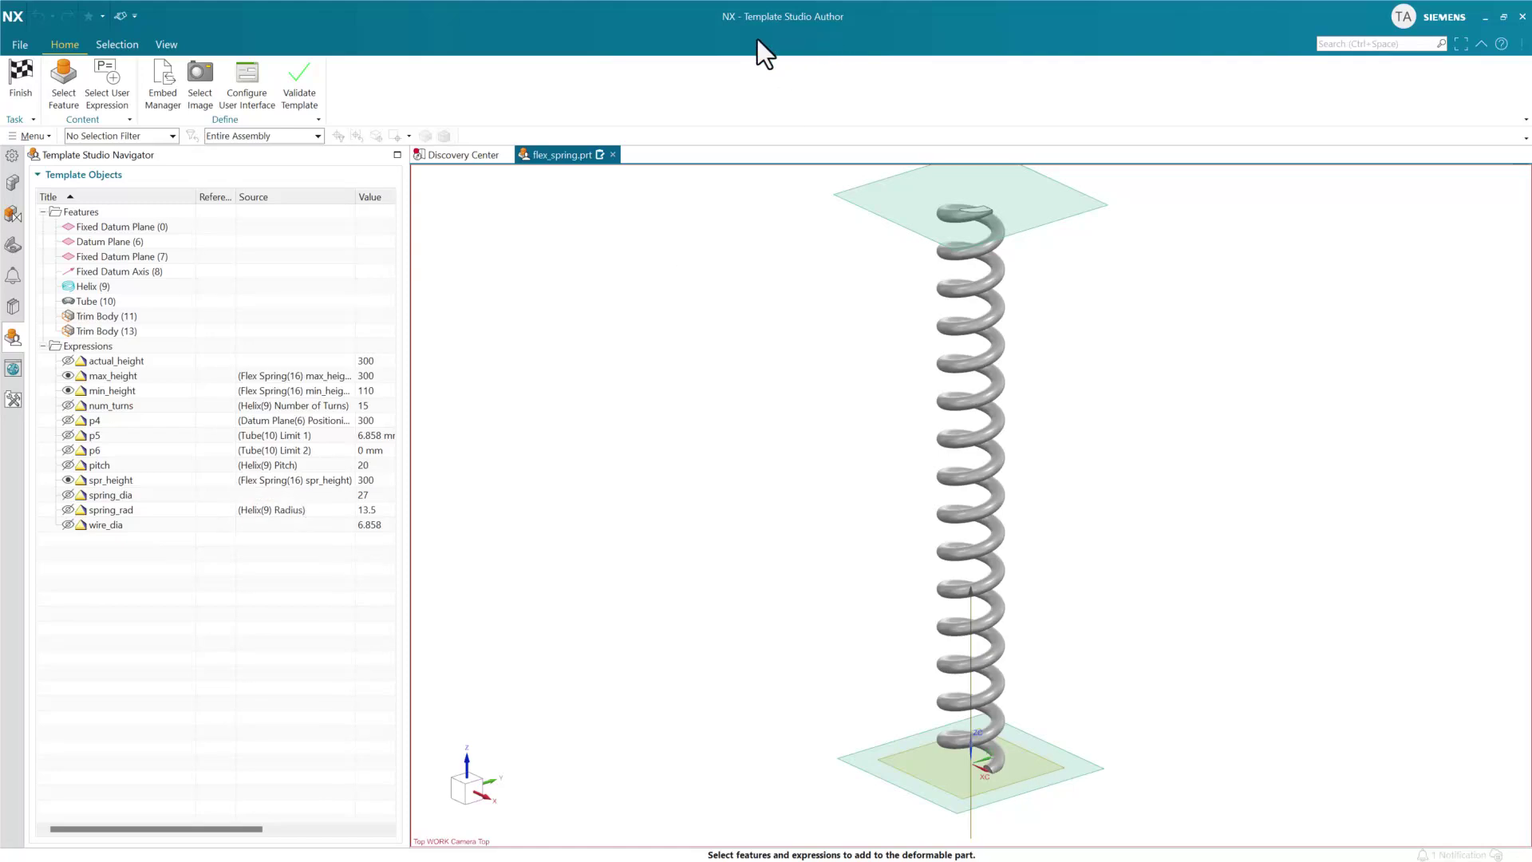
{"action": "left_click", "coordinate": [245, 88]}
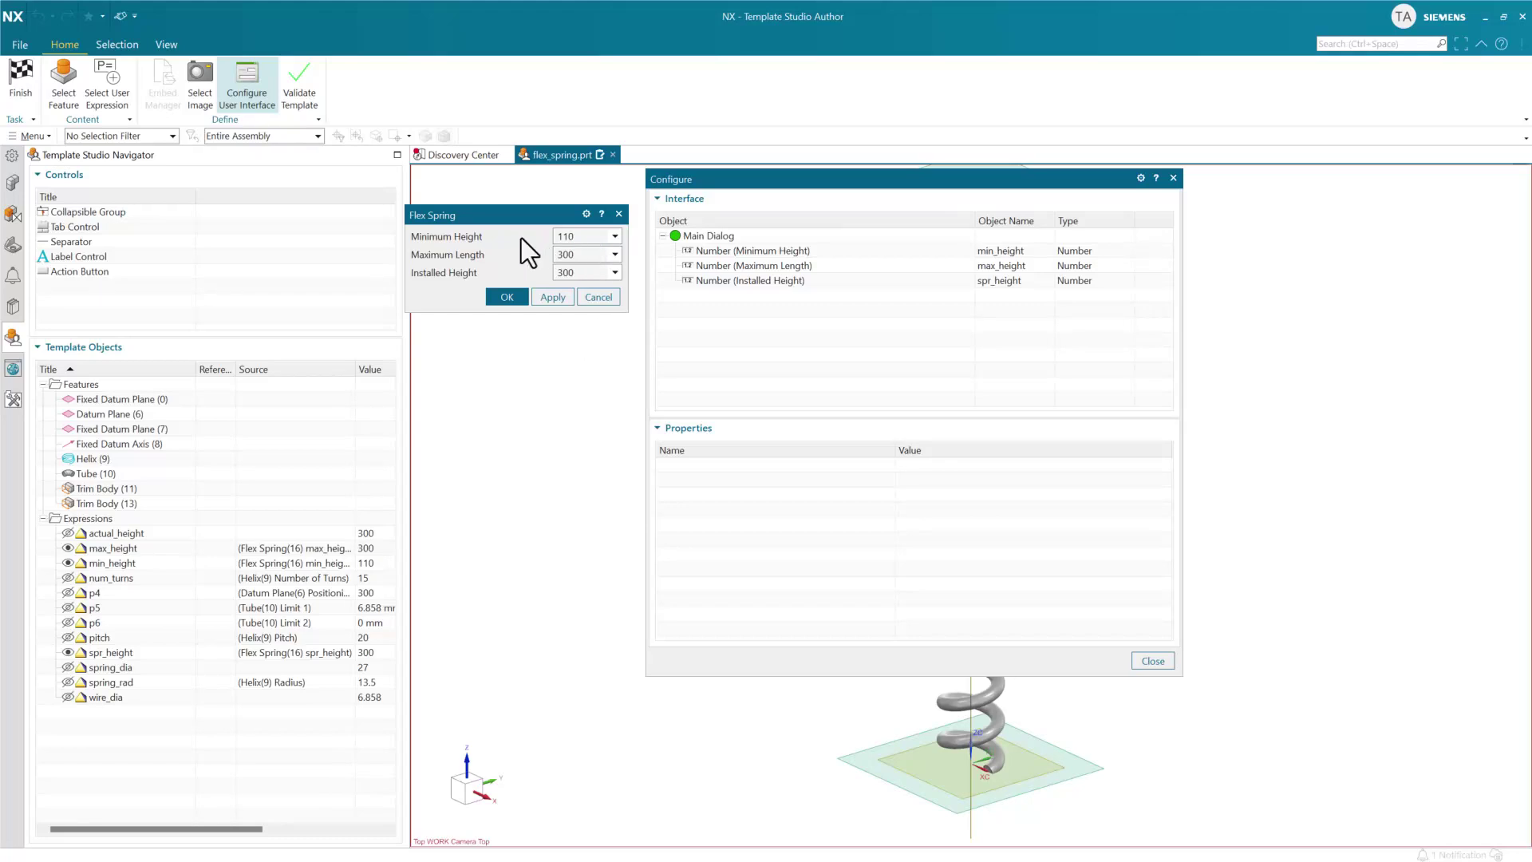
{"action": "left_click", "coordinate": [721, 252]}
{"action": "left_click", "coordinate": [720, 266]}
{"action": "left_click", "coordinate": [719, 279]}
{"action": "left_click", "coordinate": [718, 267]}
{"action": "left_click", "coordinate": [716, 252]}
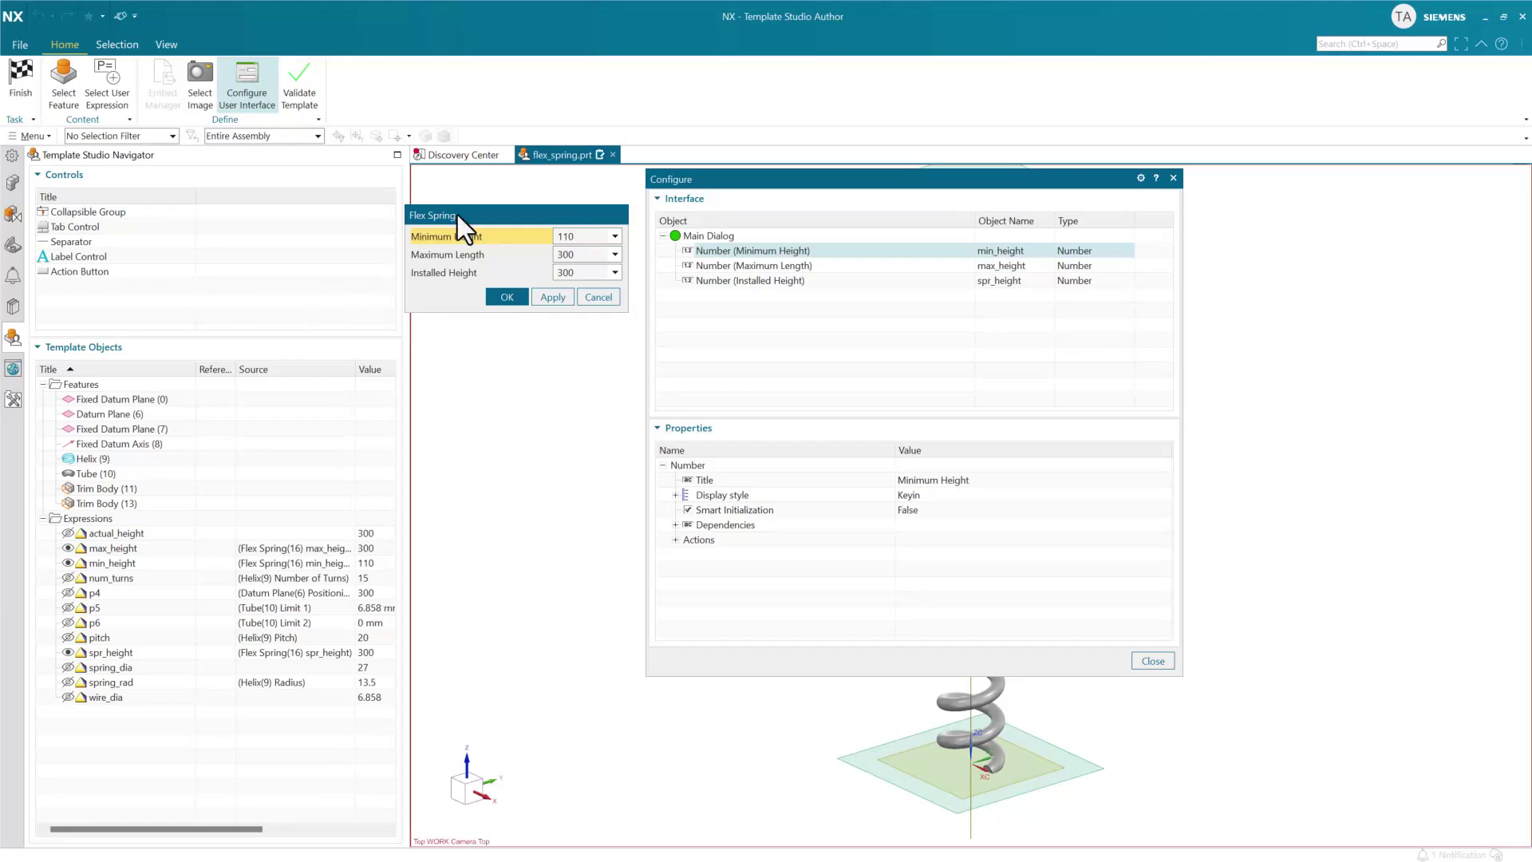
Add a collapsible group to the Flex Spring dialog and place the Minimum Height, Maximum Length and Installed Height fields in it.
{"action": "left_click_drag", "start_coordinate": [457, 214], "coordinate": [467, 218]}
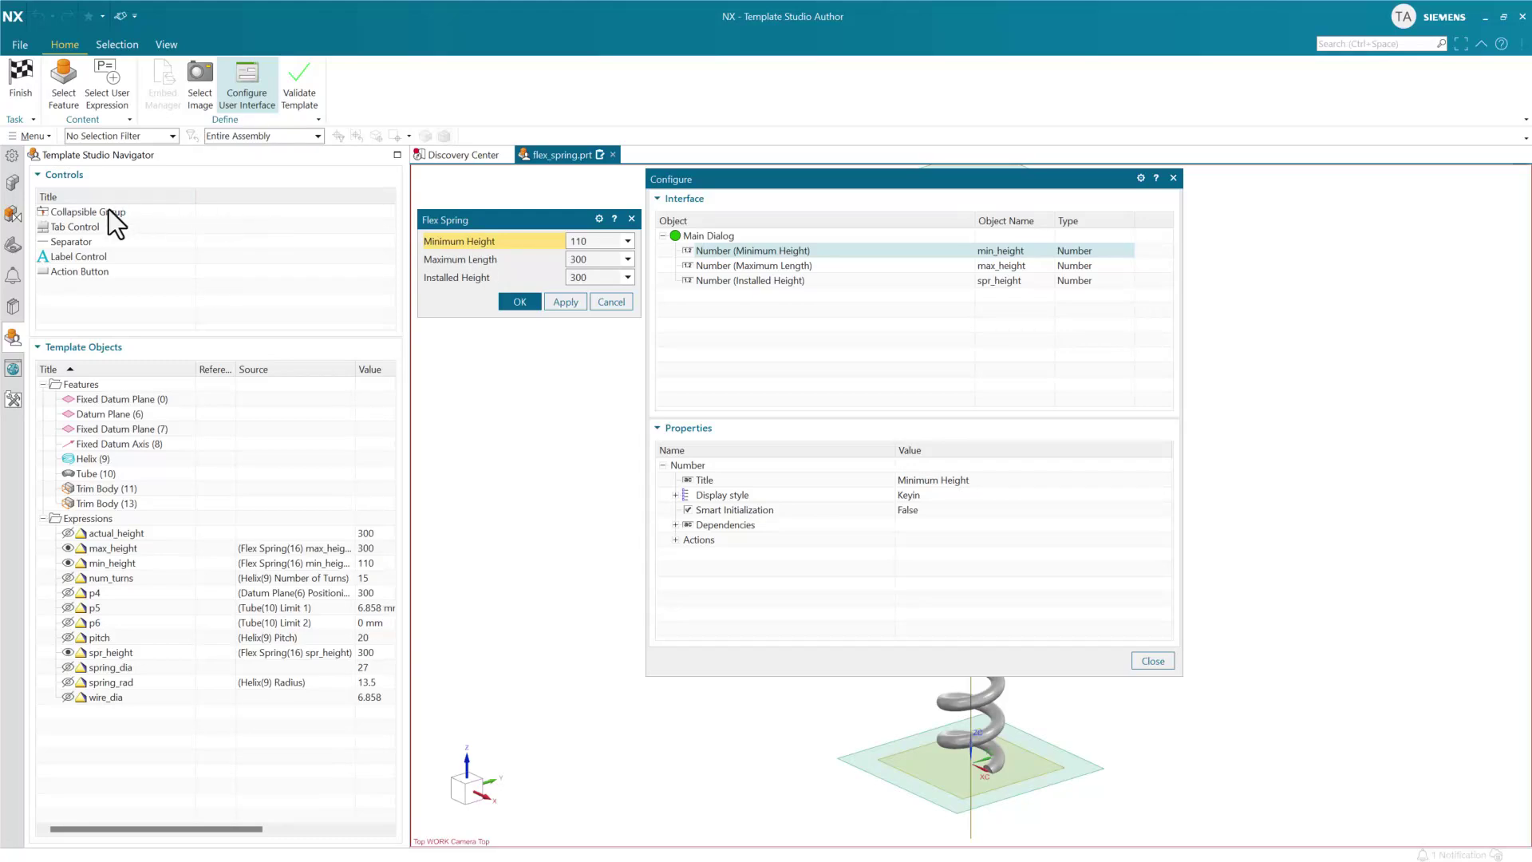
{"action": "left_click_drag", "start_coordinate": [108, 209], "coordinate": [142, 223]}
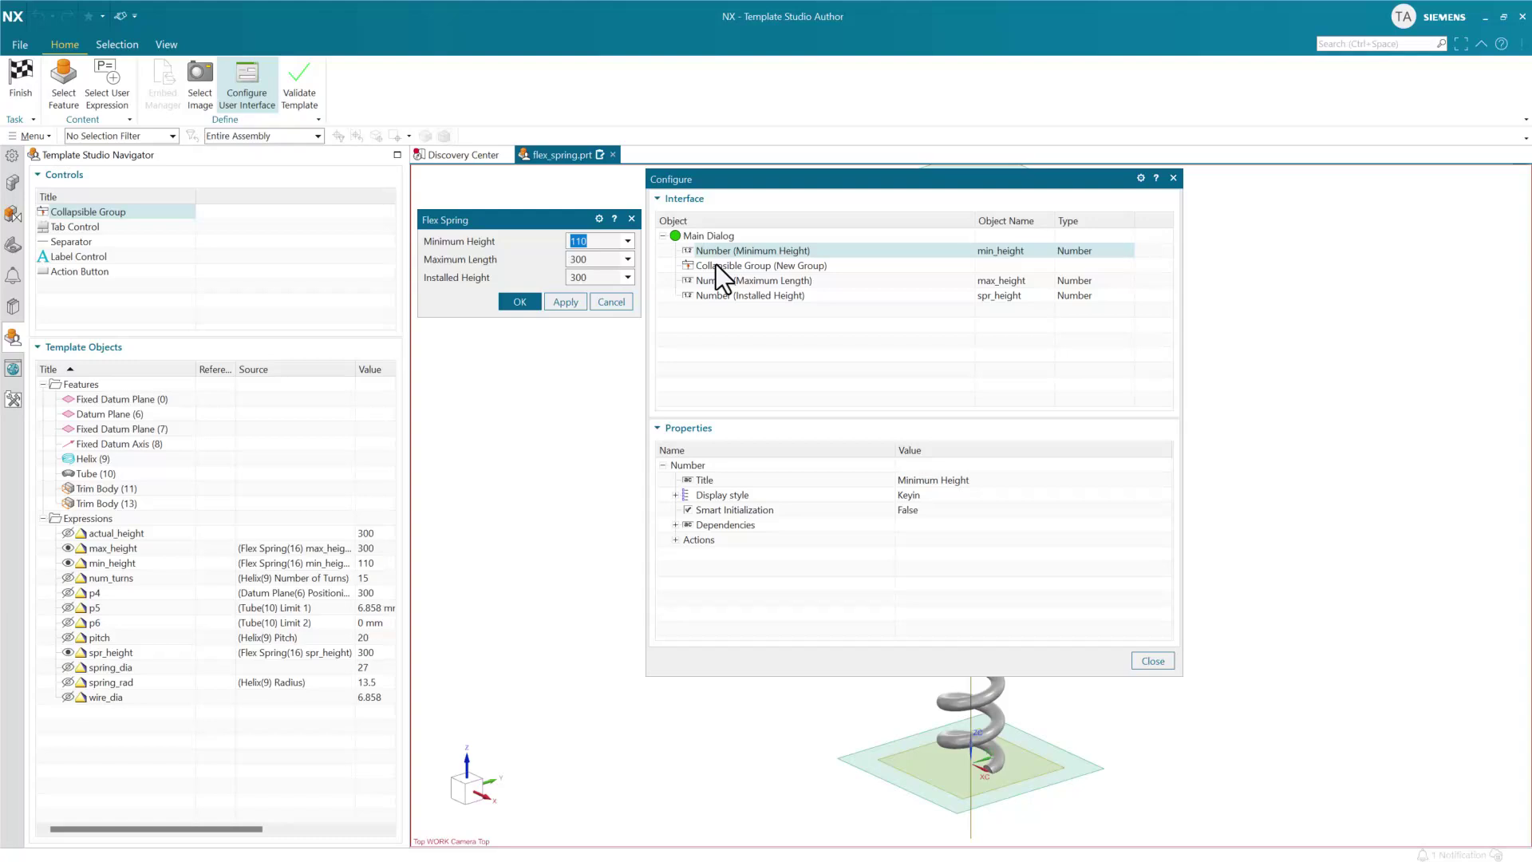
{"action": "left_click_drag", "start_coordinate": [718, 250], "coordinate": [729, 289]}
{"action": "left_click", "coordinate": [721, 280]}
{"action": "left_click", "coordinate": [720, 296]}
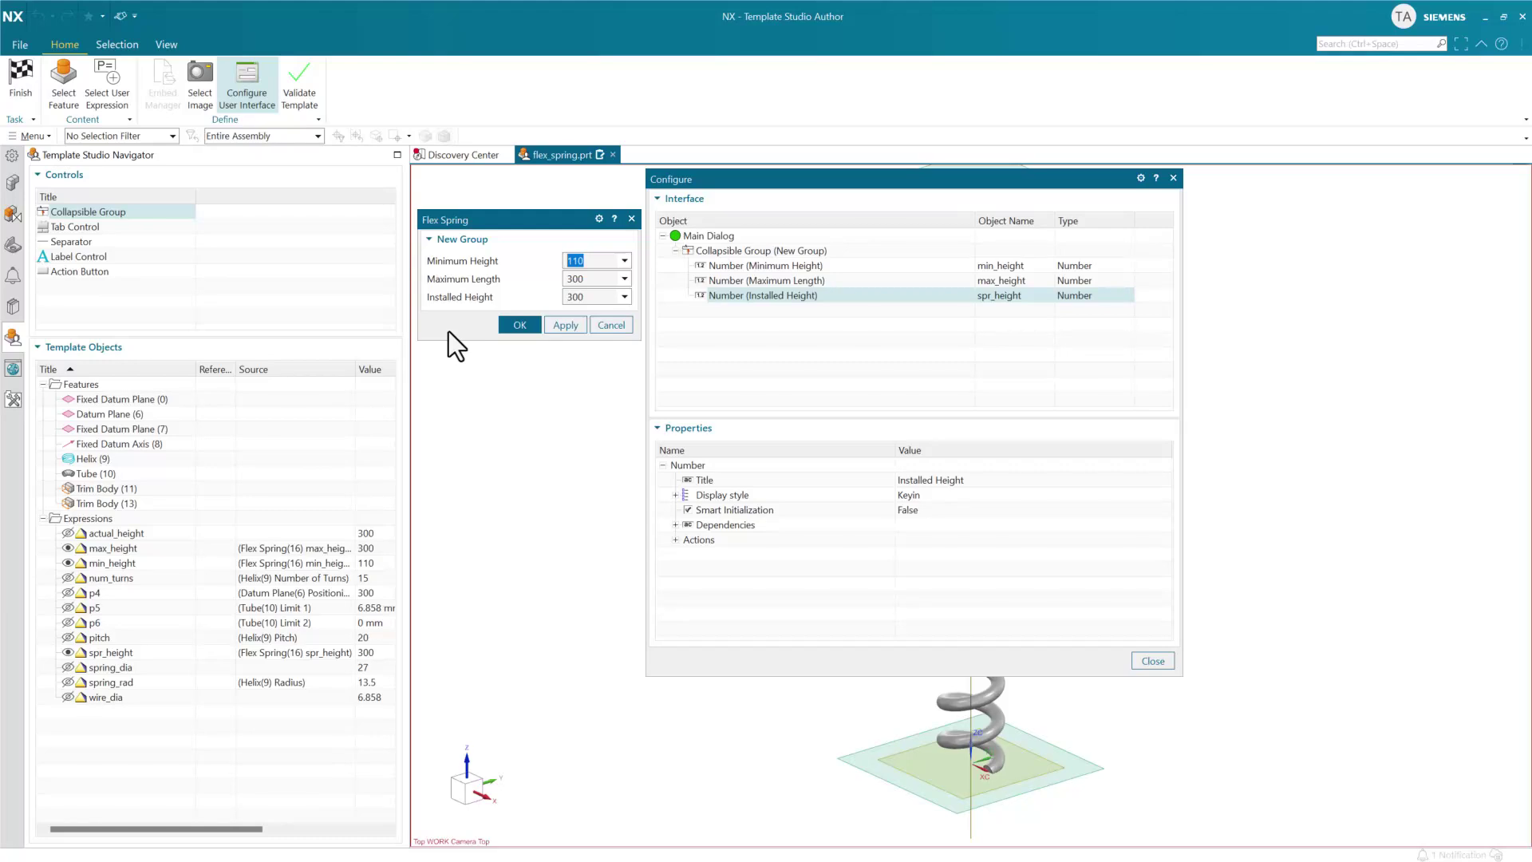
Reorder the fields within the collapsible group to Installed Height, Maximum Length, Minimum Height.
{"action": "mouse_move", "coordinate": [750, 296]}
{"action": "left_mouse_down"}
{"action": "mouse_move", "coordinate": [745, 263]}
{"action": "mouse_move", "coordinate": [749, 284]}
{"action": "left_mouse_up"}
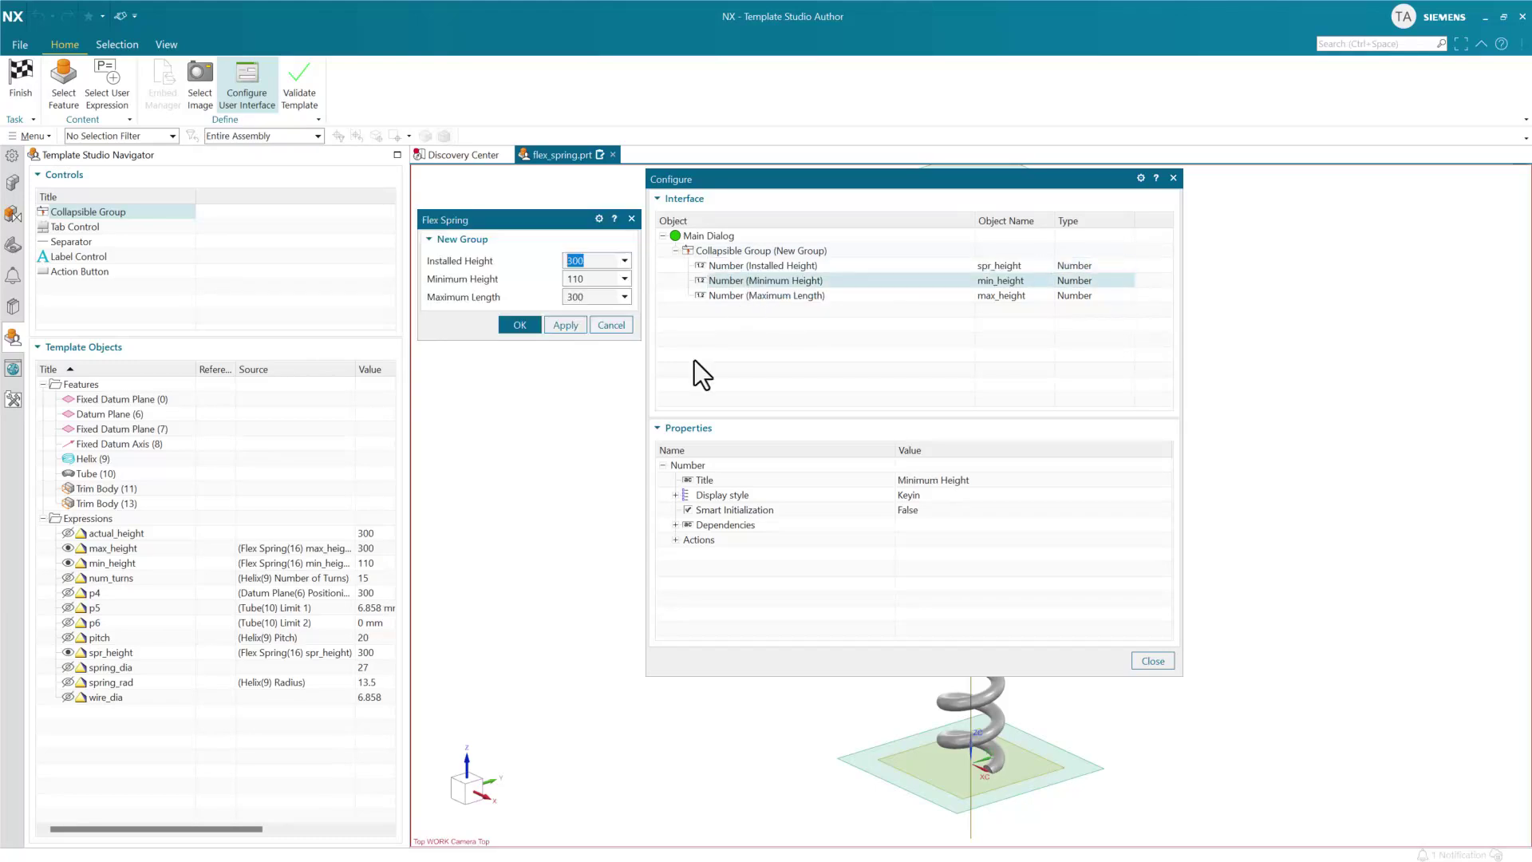
{"action": "mouse_move", "coordinate": [731, 300]}
{"action": "left_mouse_down"}
{"action": "mouse_move", "coordinate": [729, 281]}
{"action": "mouse_move", "coordinate": [725, 317]}
{"action": "left_mouse_up"}
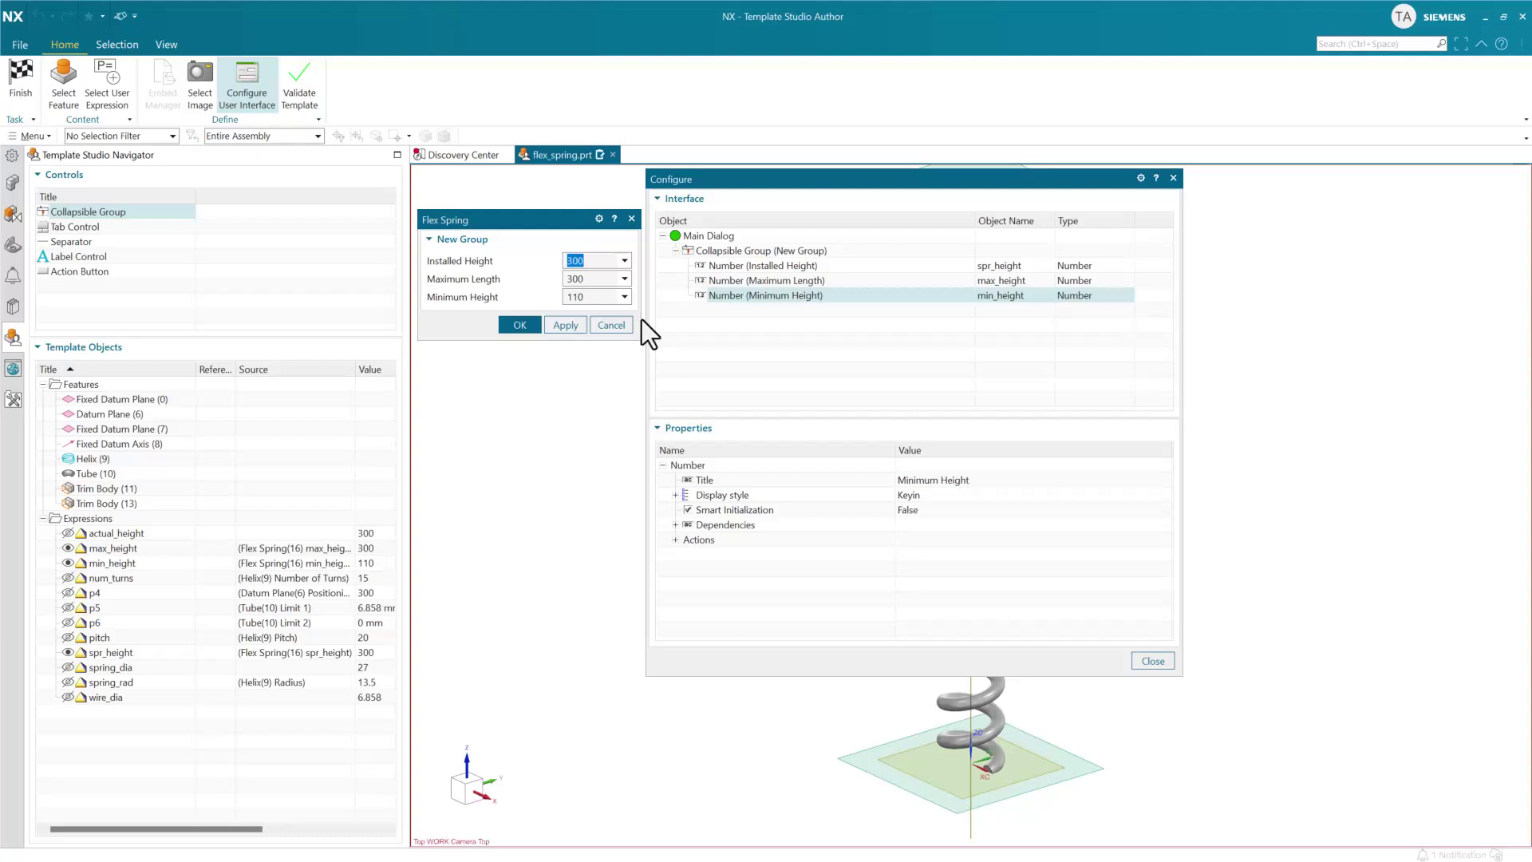
{"action": "left_click", "coordinate": [741, 339]}
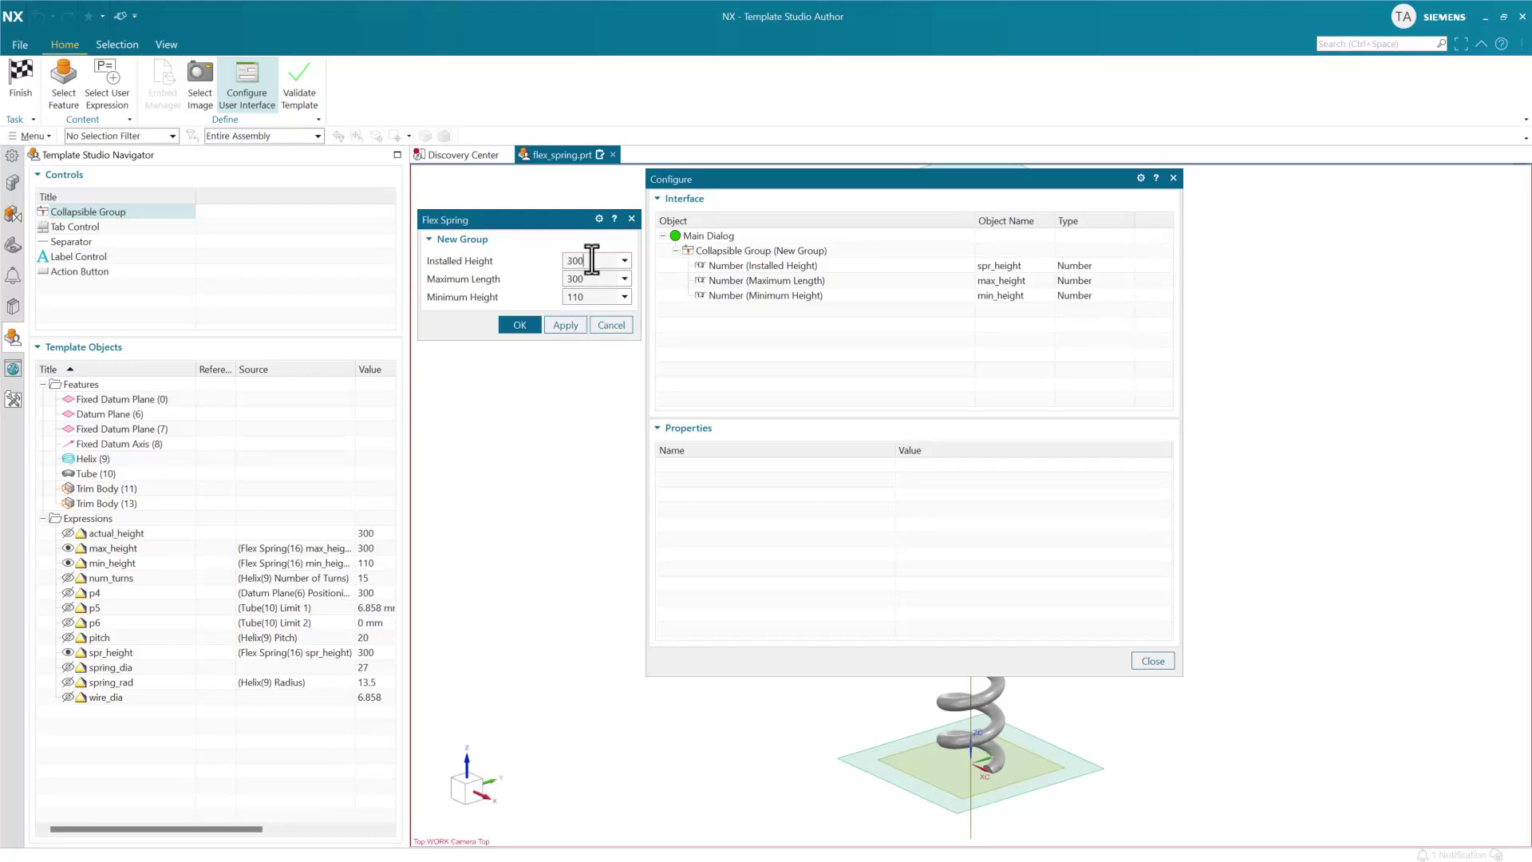
Try the List of Choices display style for the Installed Height field.
{"action": "left_click_drag", "start_coordinate": [588, 260], "coordinate": [551, 266]}
{"action": "left_click", "coordinate": [821, 264]}
{"action": "left_click", "coordinate": [924, 496]}
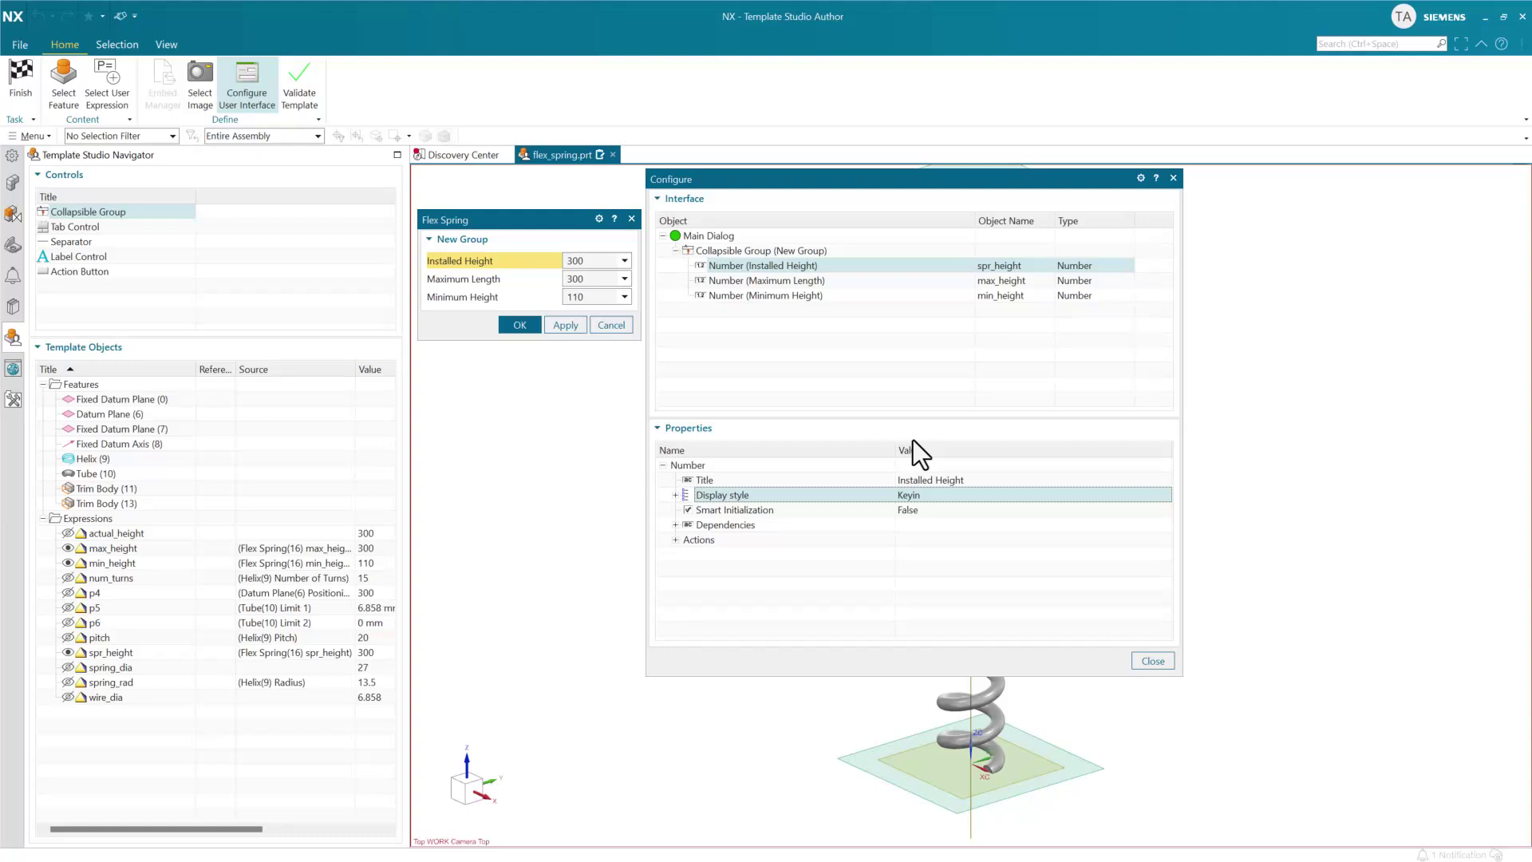
{"action": "left_click", "coordinate": [951, 494]}
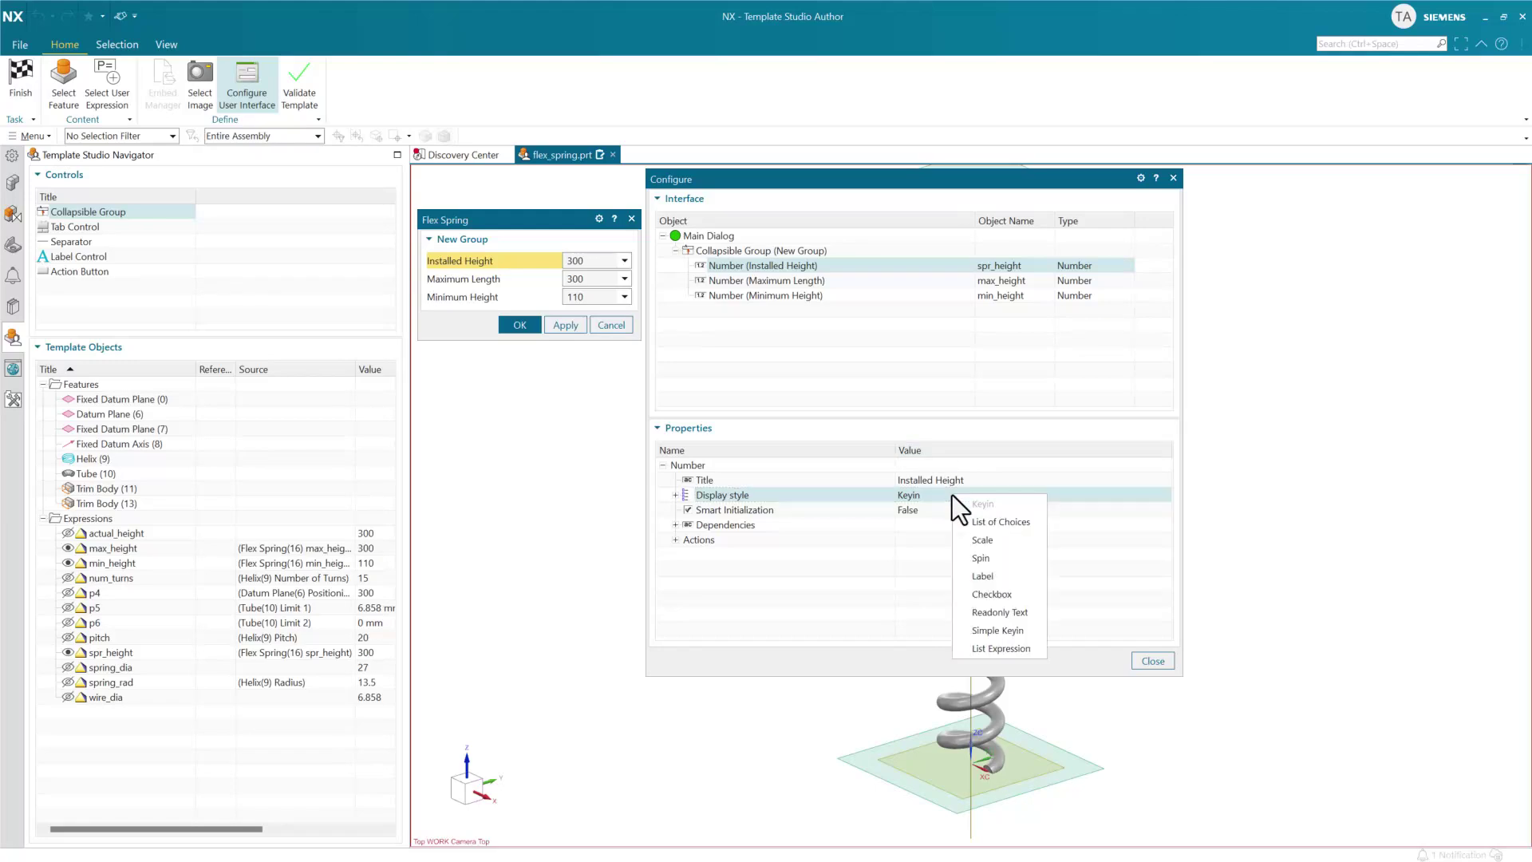
{"action": "left_click", "coordinate": [1004, 523]}
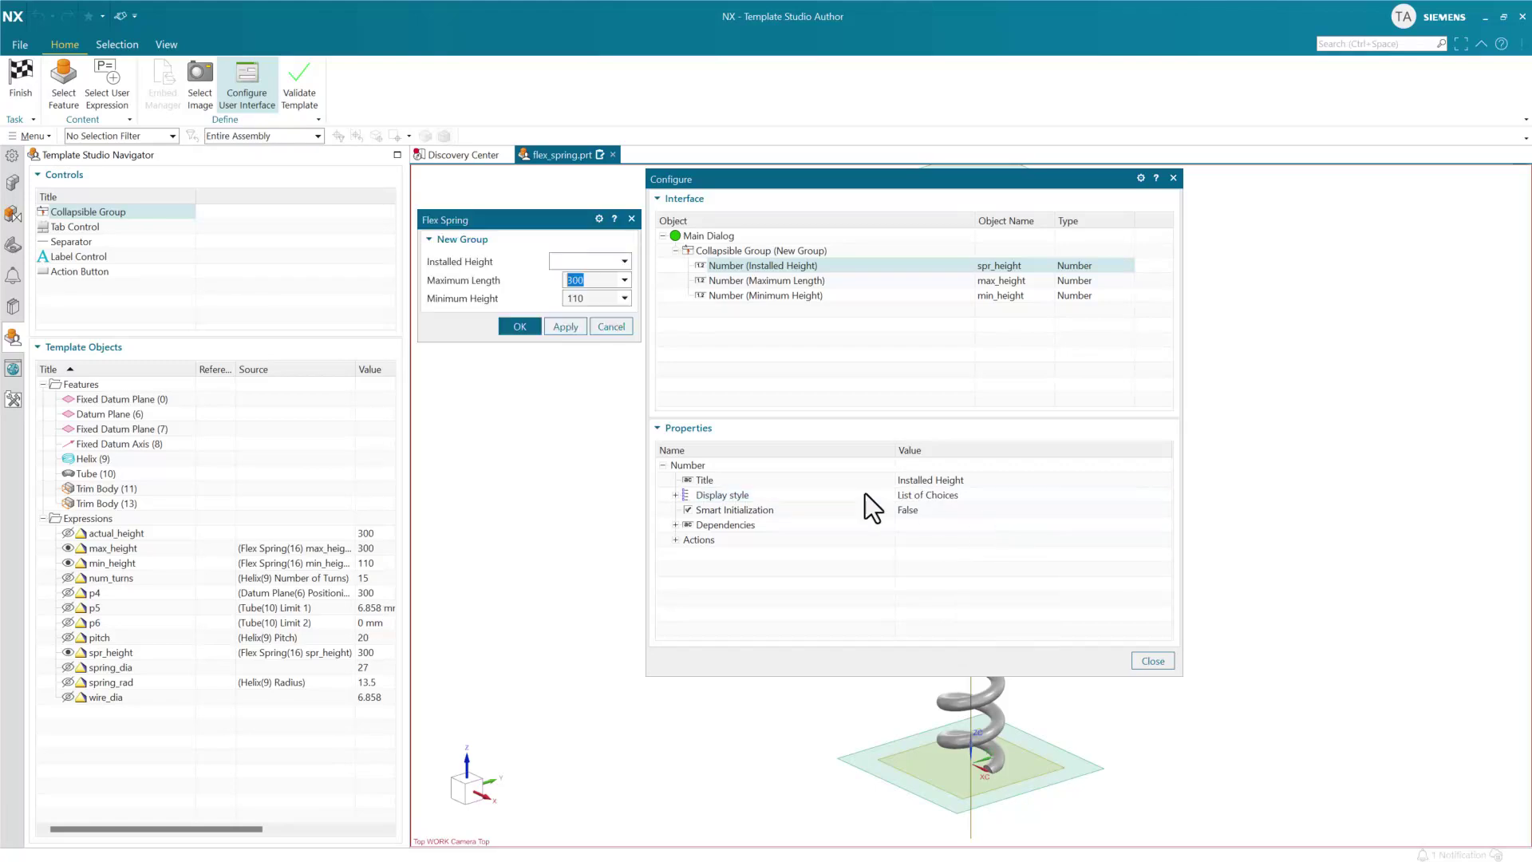
Enter 100, 150, 200, 250 and 300 as the Installed Height choices and check them in the dialog preview.
{"action": "left_click", "coordinate": [675, 495]}
{"action": "double_click", "coordinate": [918, 510]}
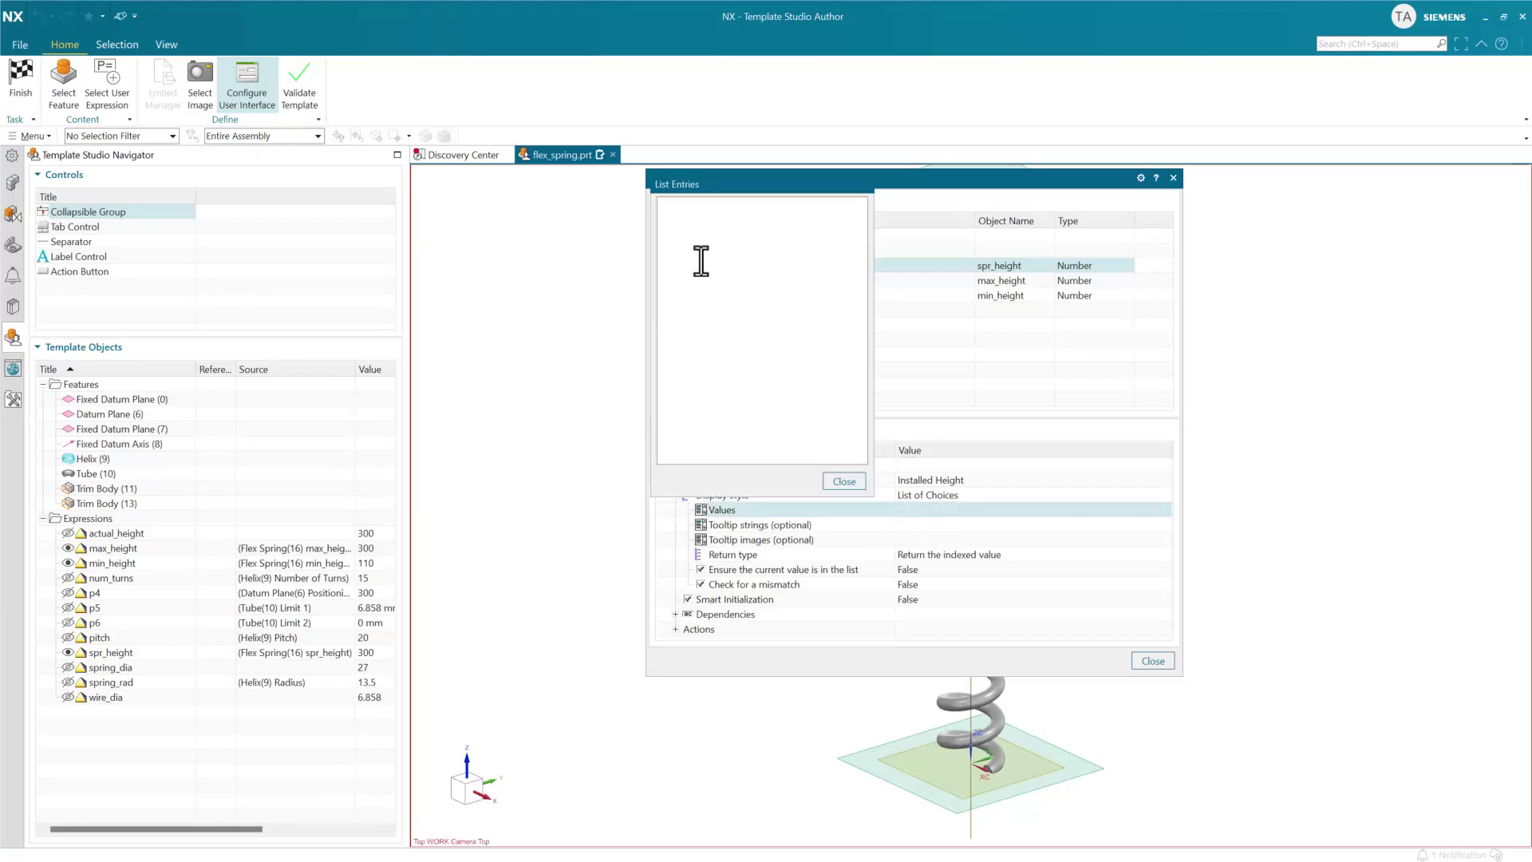
{"action": "type", "text": "100"}
{"action": "key", "text": "Return"}
{"action": "type", "text": "150 200"}
{"action": "key", "text": "Return"}
{"action": "type", "text": "250"}
{"action": "key", "text": "Return"}
{"action": "type", "text": "300"}
{"action": "left_click", "coordinate": [845, 481]}
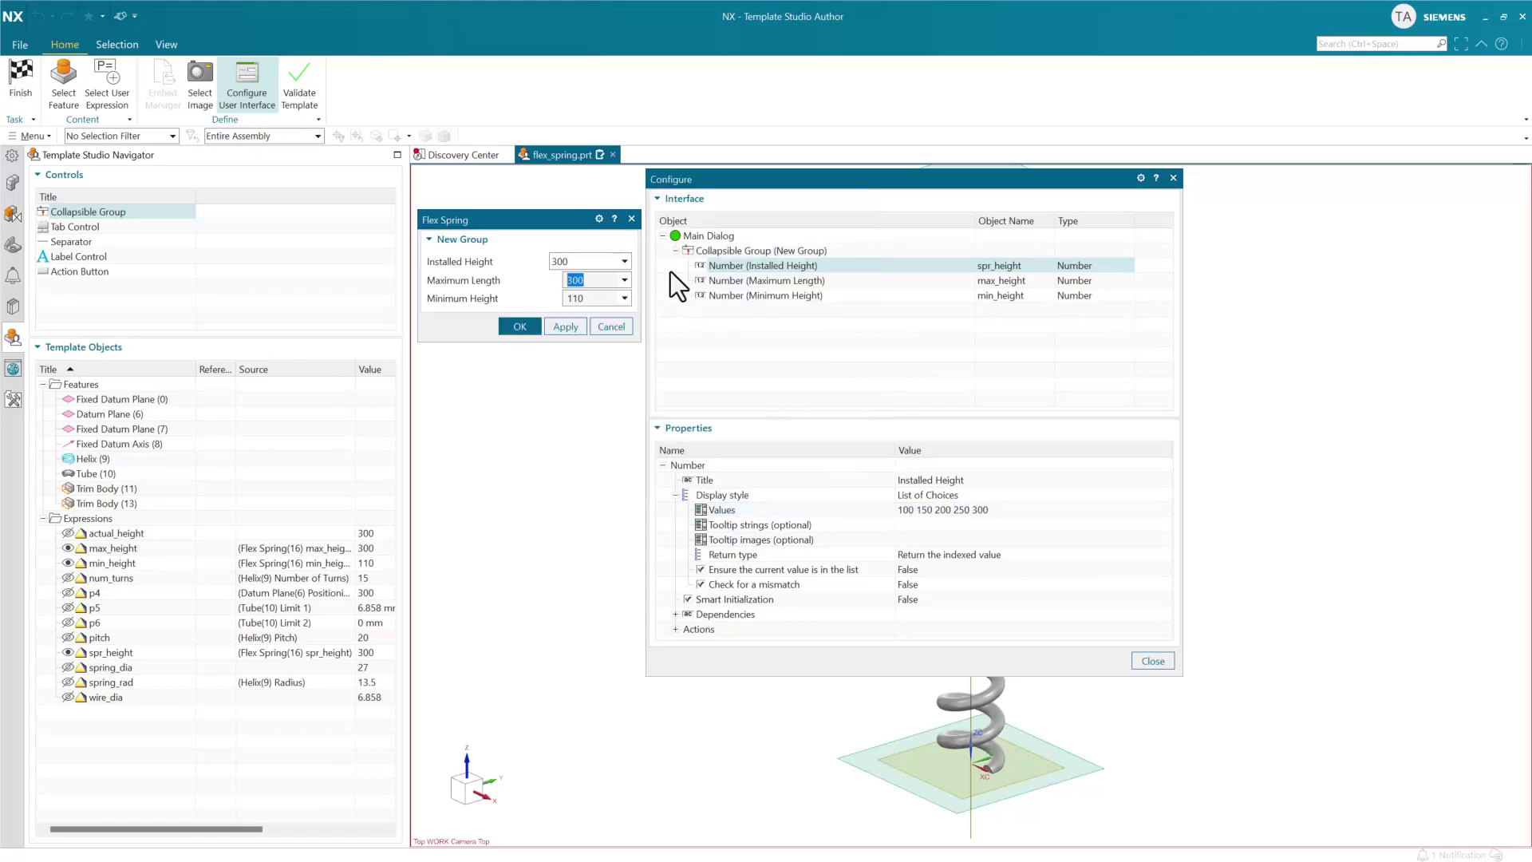
{"action": "left_click", "coordinate": [625, 261]}
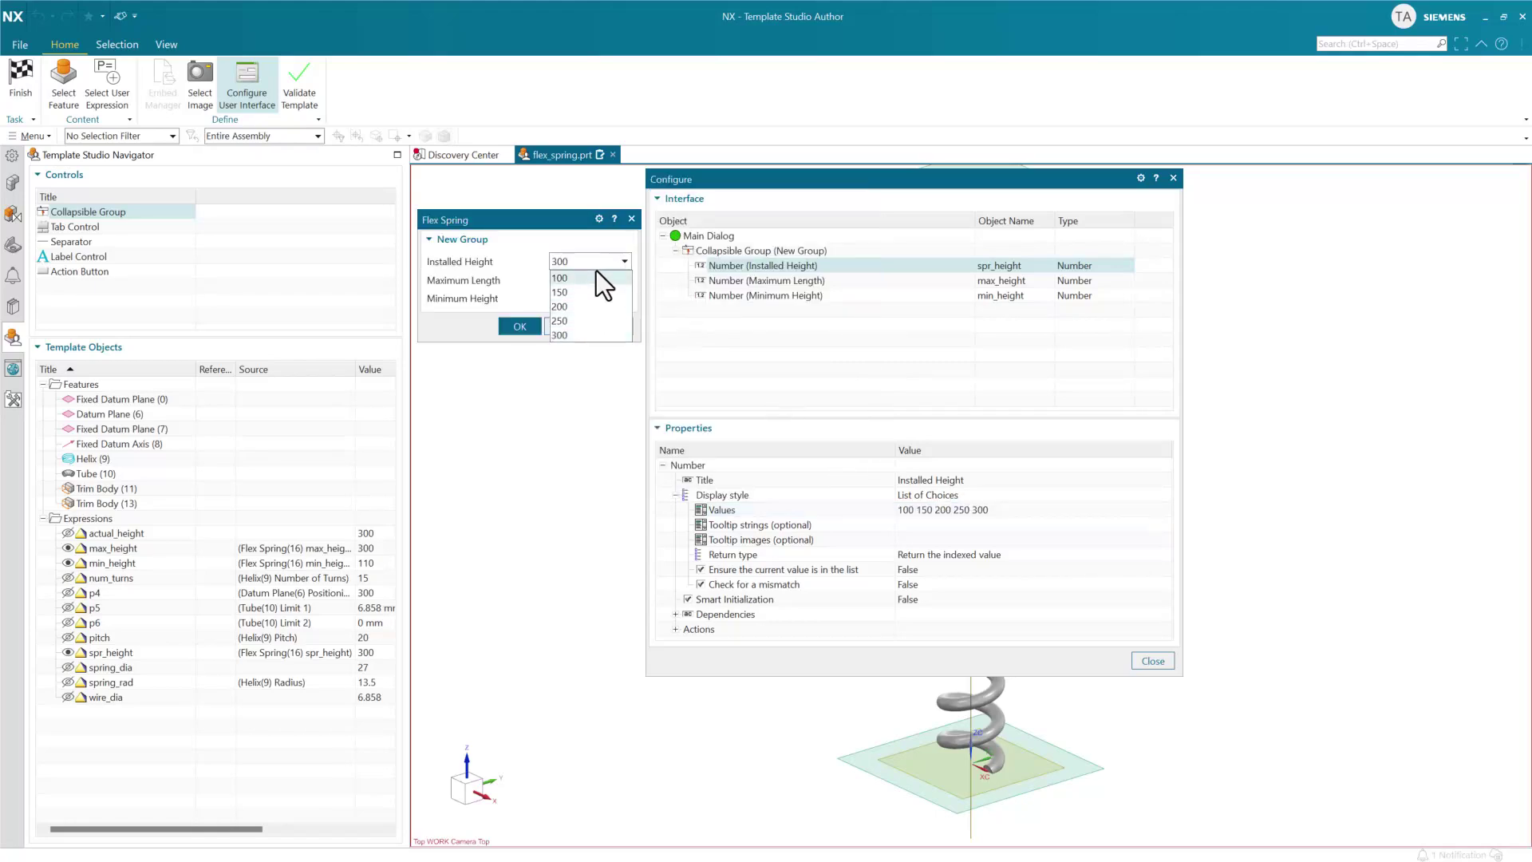
{"action": "left_click", "coordinate": [605, 264]}
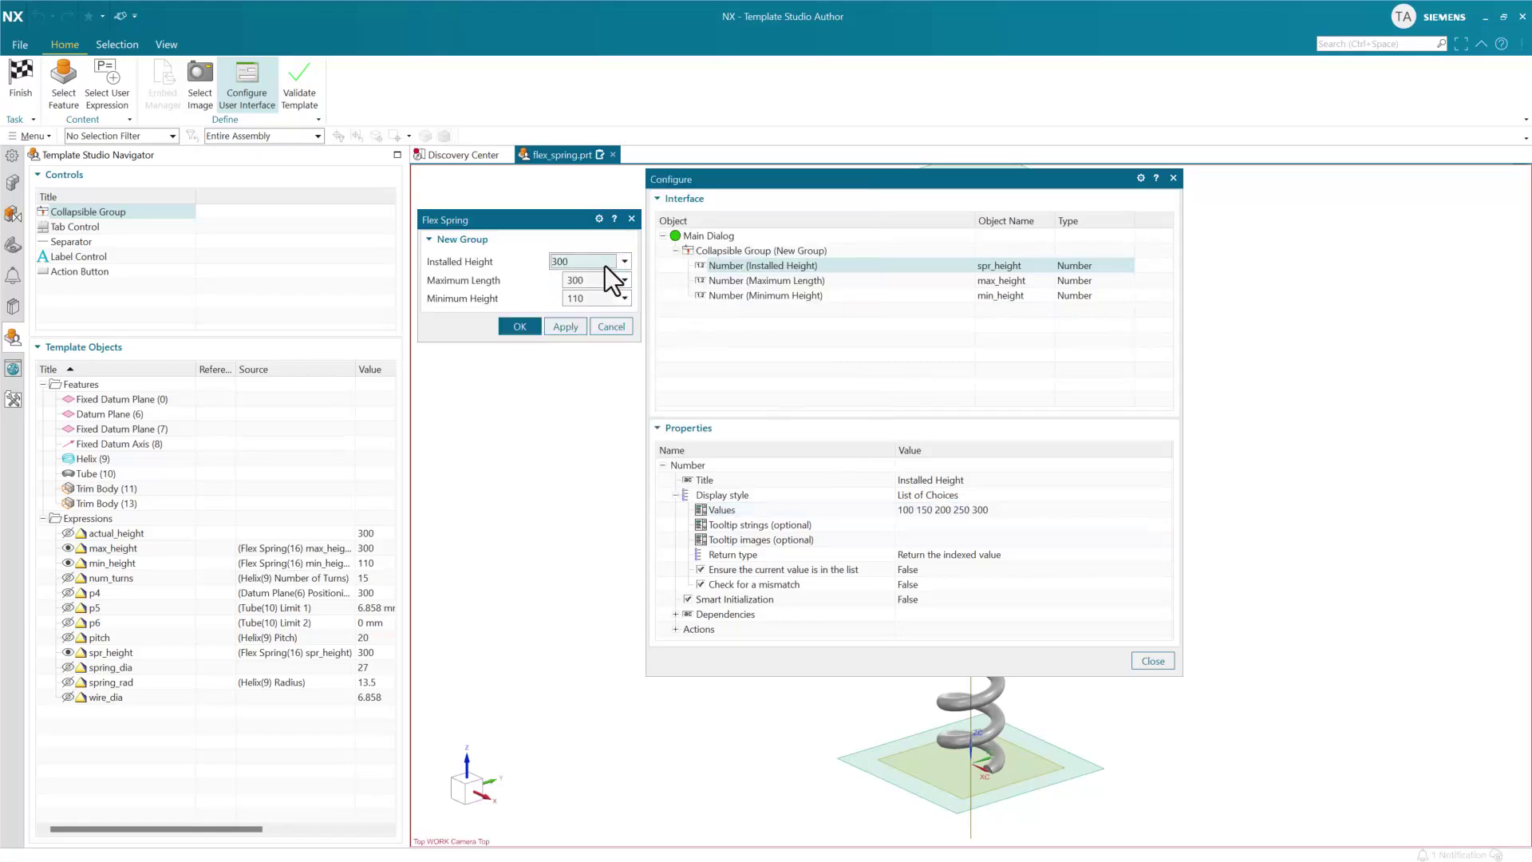
Try the Scale and Spin display styles for the Installed Height field, and set it back to Keyin.
{"action": "left_click", "coordinate": [939, 495]}
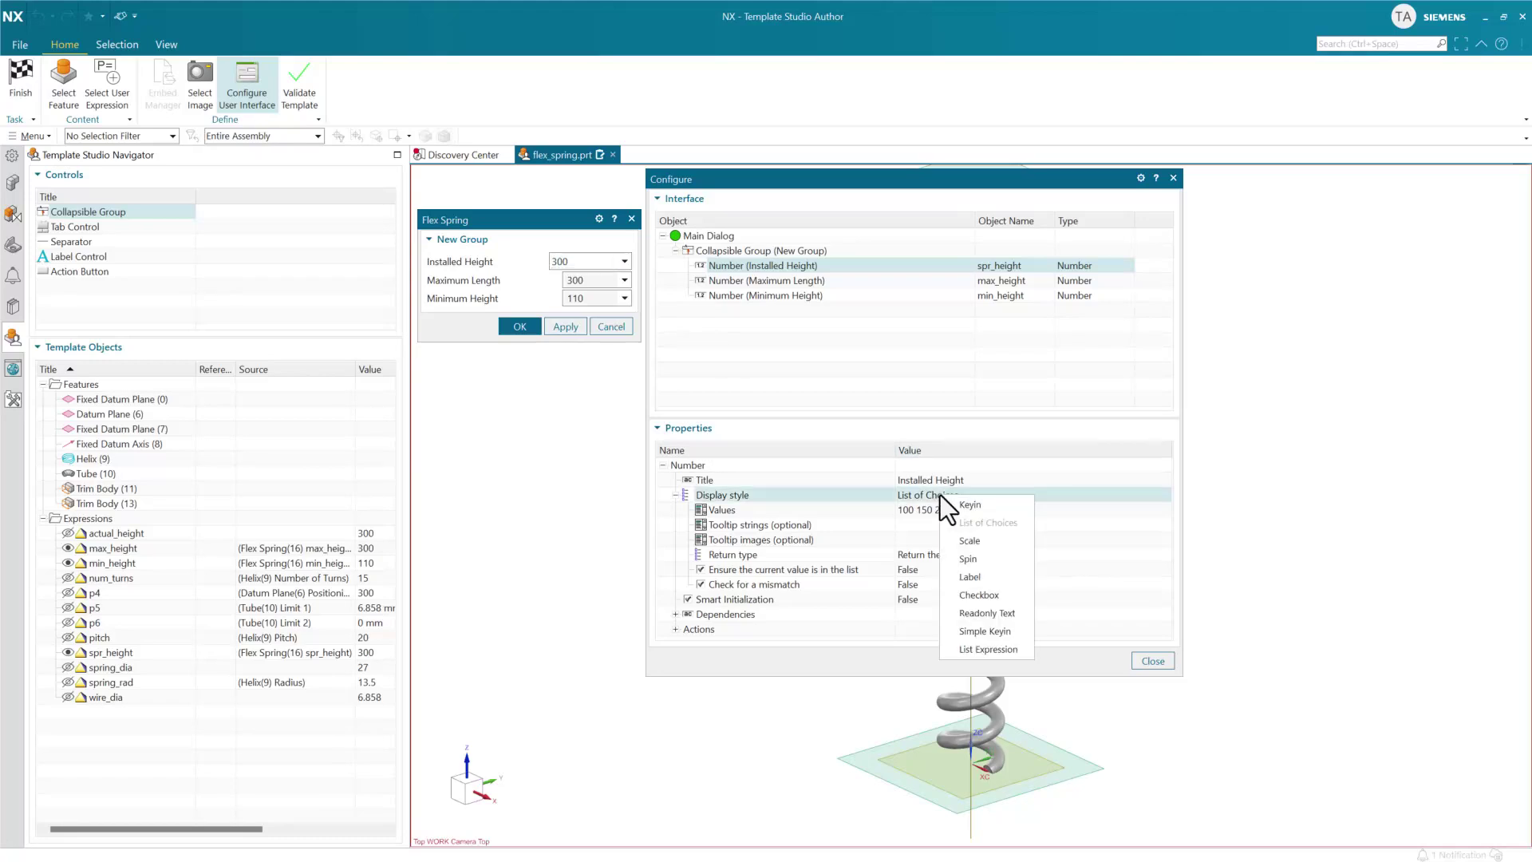
{"action": "left_click", "coordinate": [986, 540]}
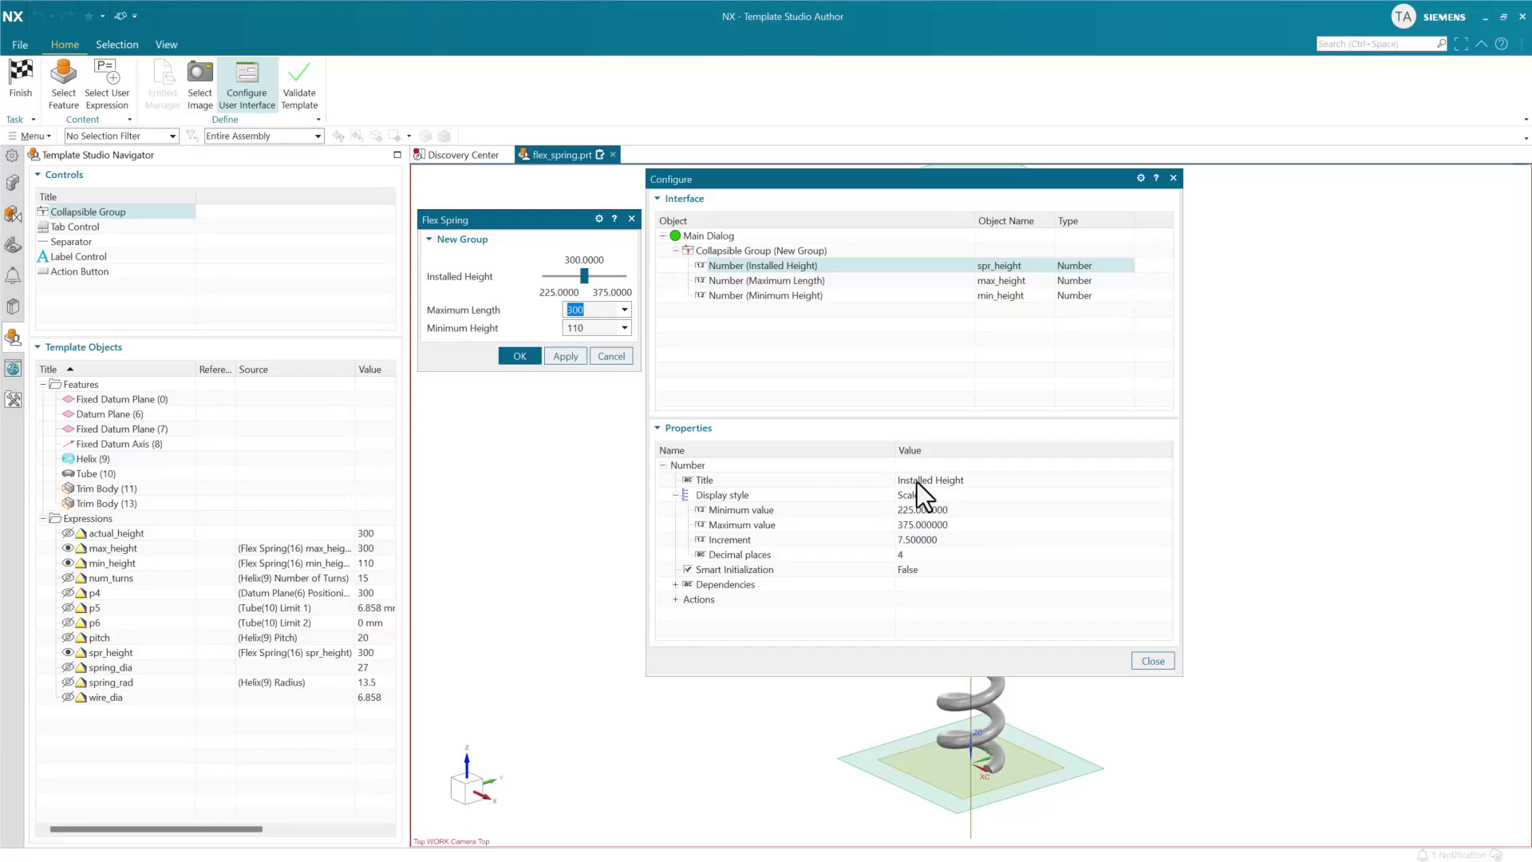
{"action": "left_click", "coordinate": [931, 496]}
{"action": "left_click", "coordinate": [993, 557]}
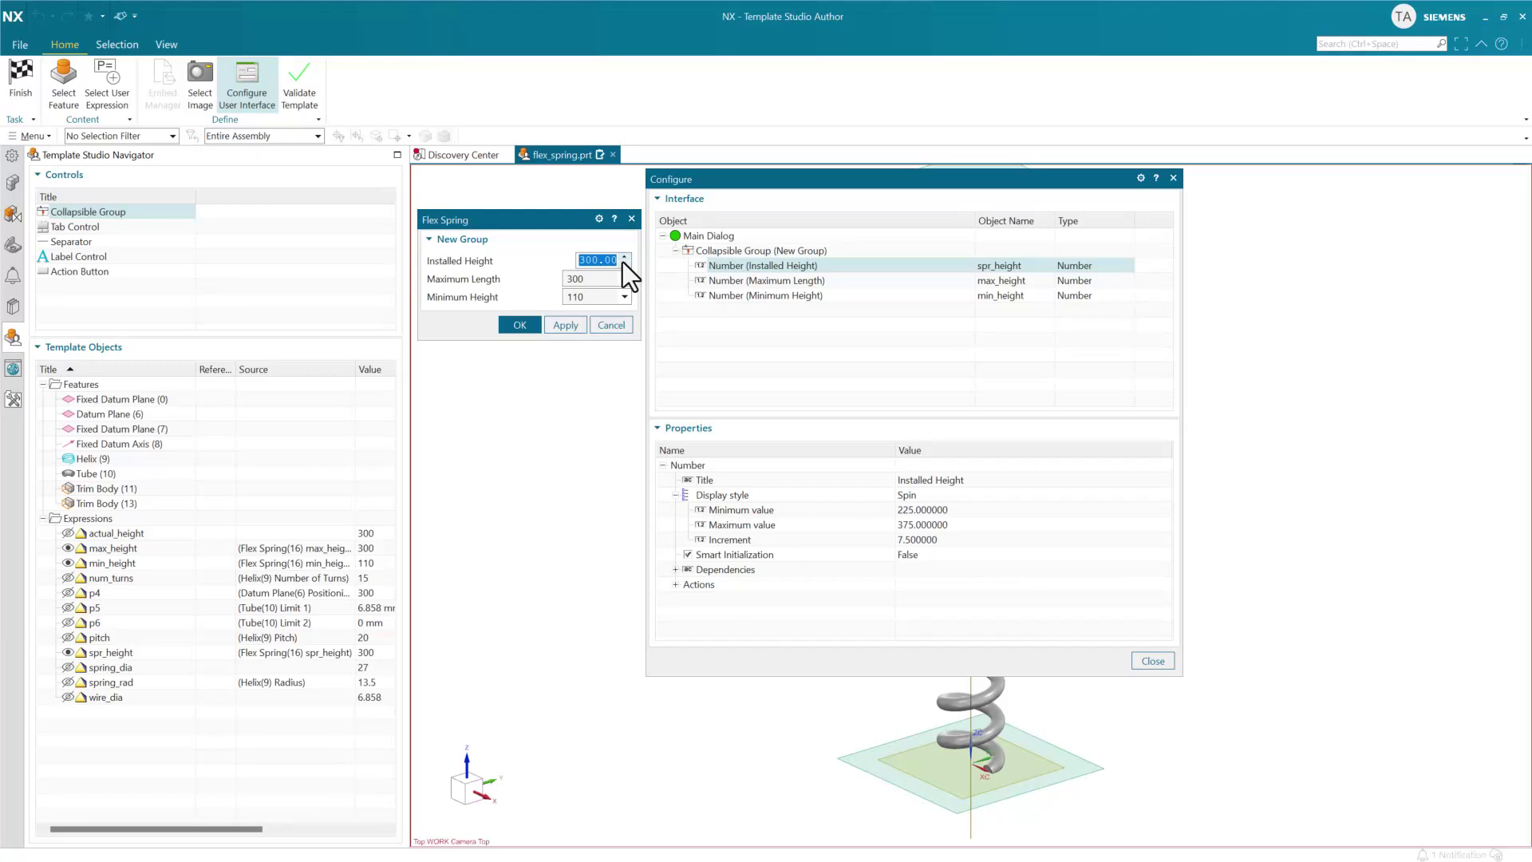
{"action": "left_click", "coordinate": [941, 497]}
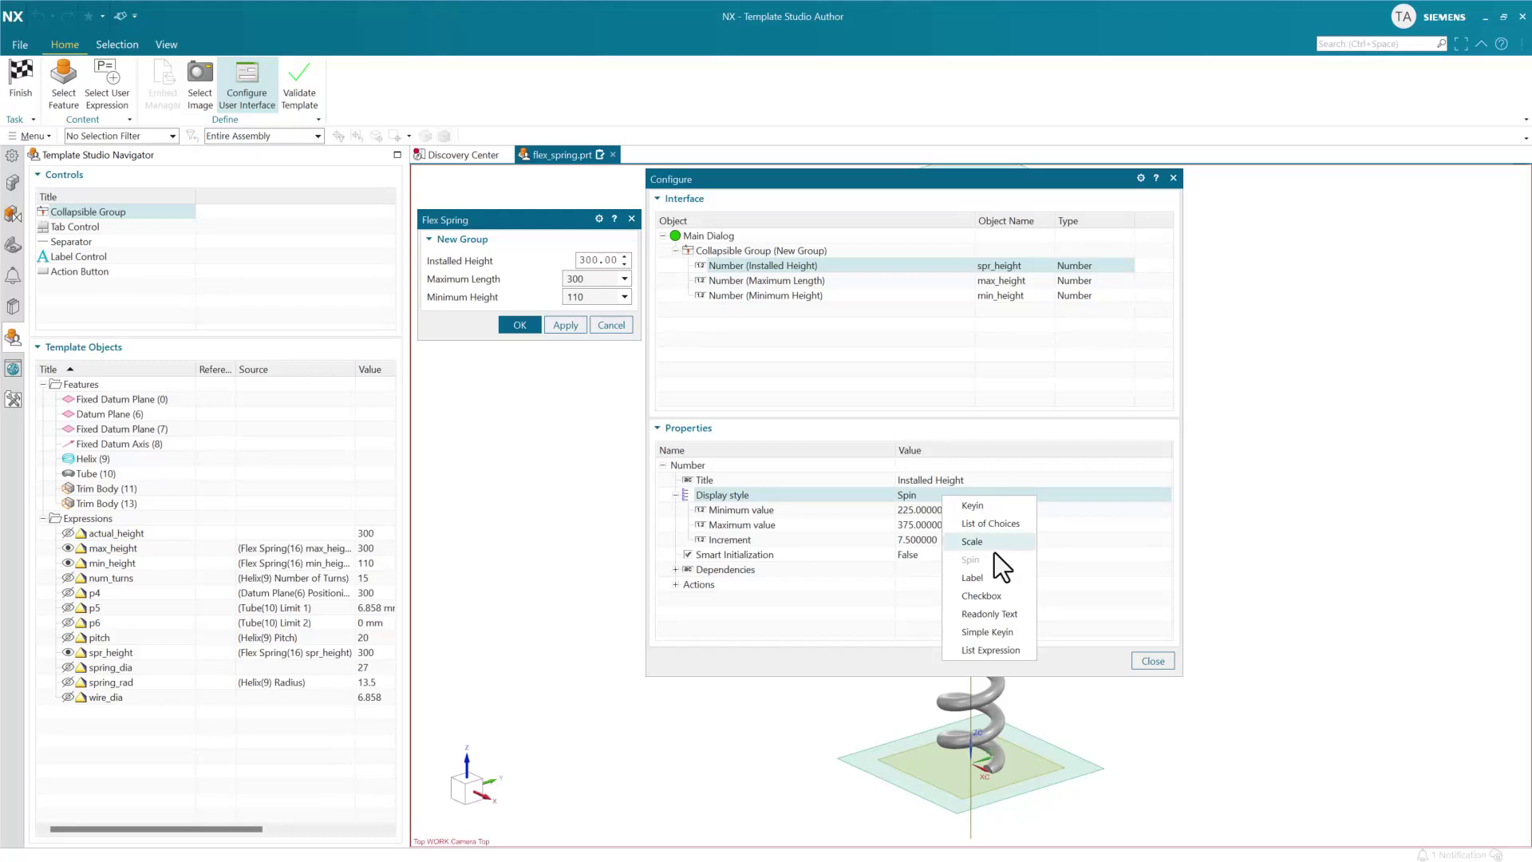
{"action": "left_click", "coordinate": [975, 501]}
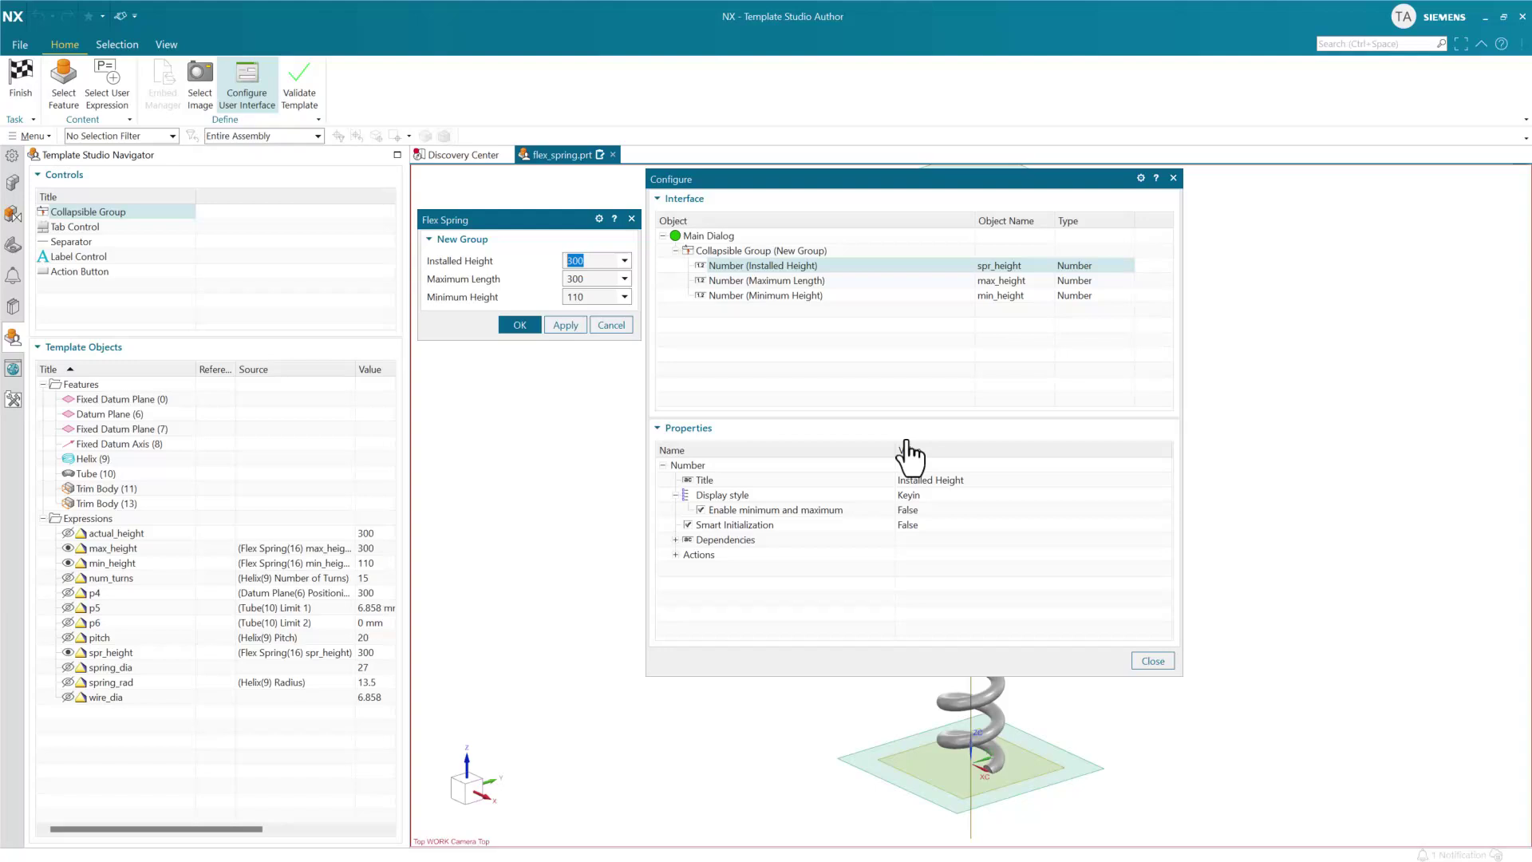
Try the Readonly Text display style for the Maximum Length field and set it to Label instead.
{"action": "key", "text": "Down"}
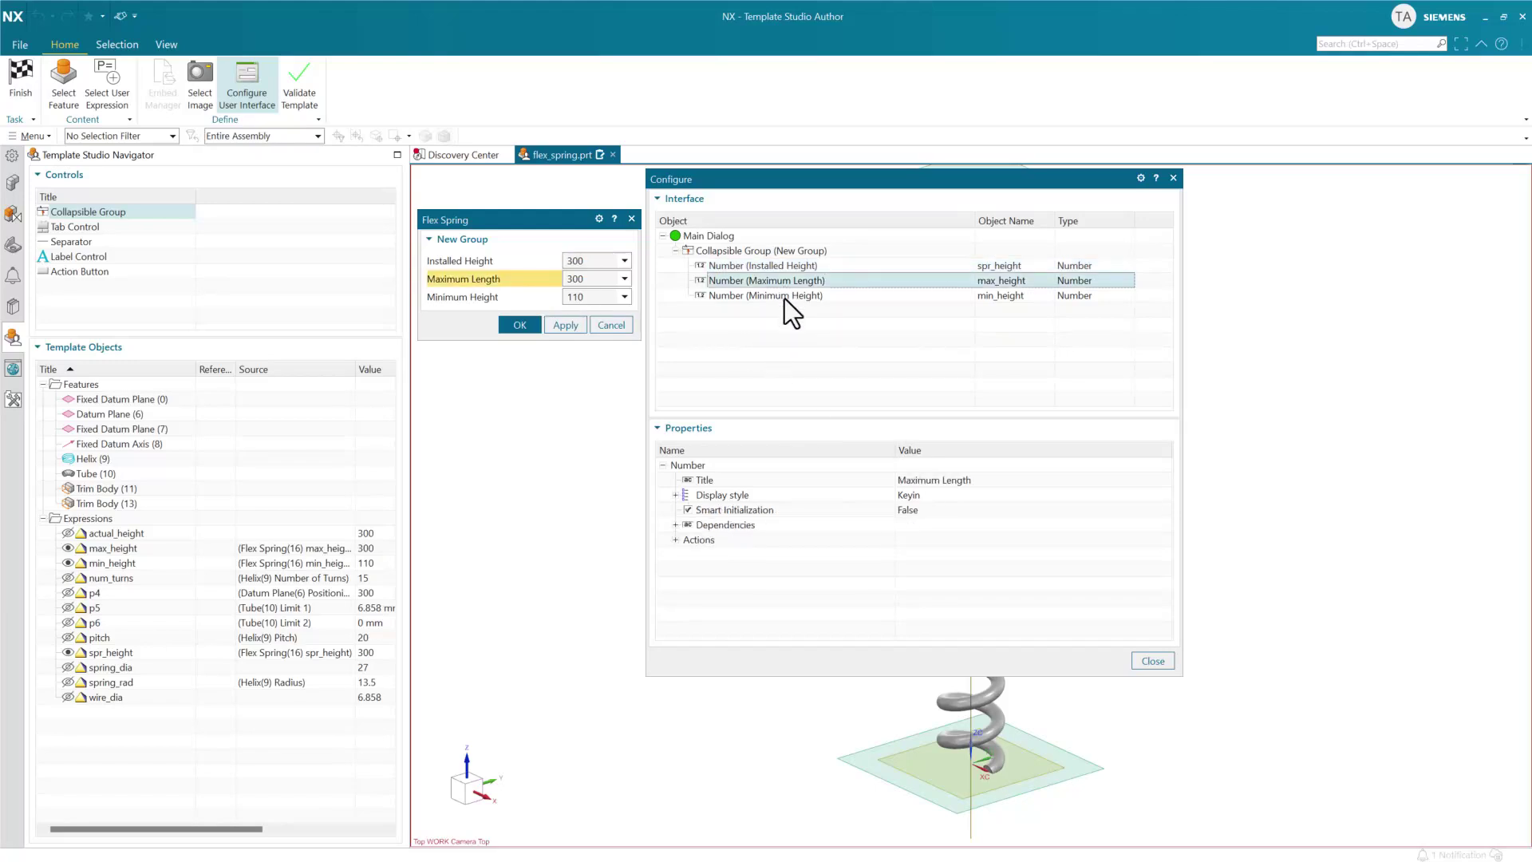
{"action": "left_click", "coordinate": [944, 495]}
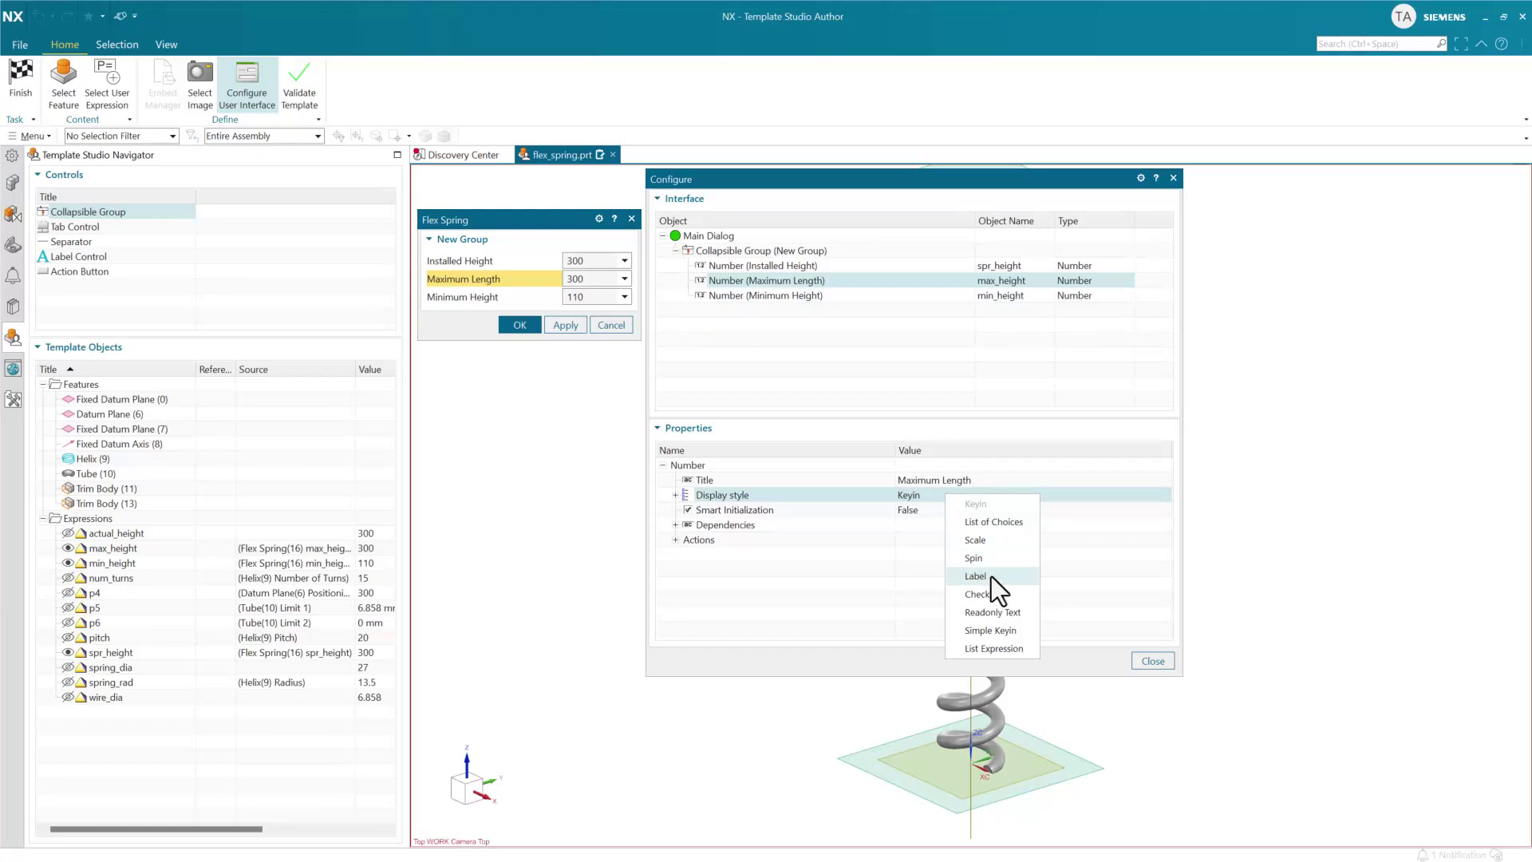
{"action": "left_click", "coordinate": [1023, 611]}
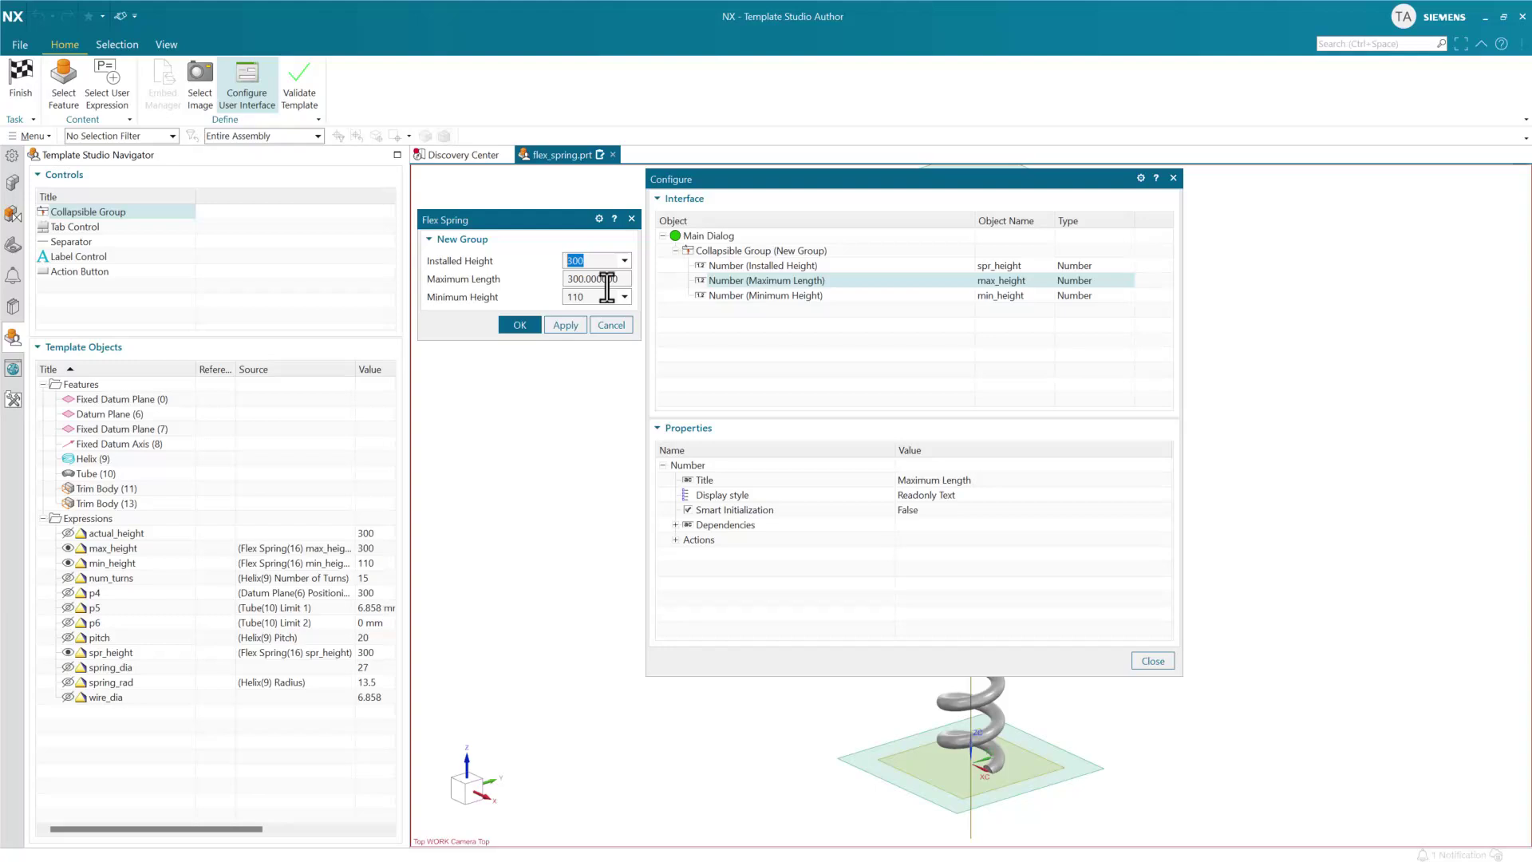
{"action": "left_click", "coordinate": [938, 492]}
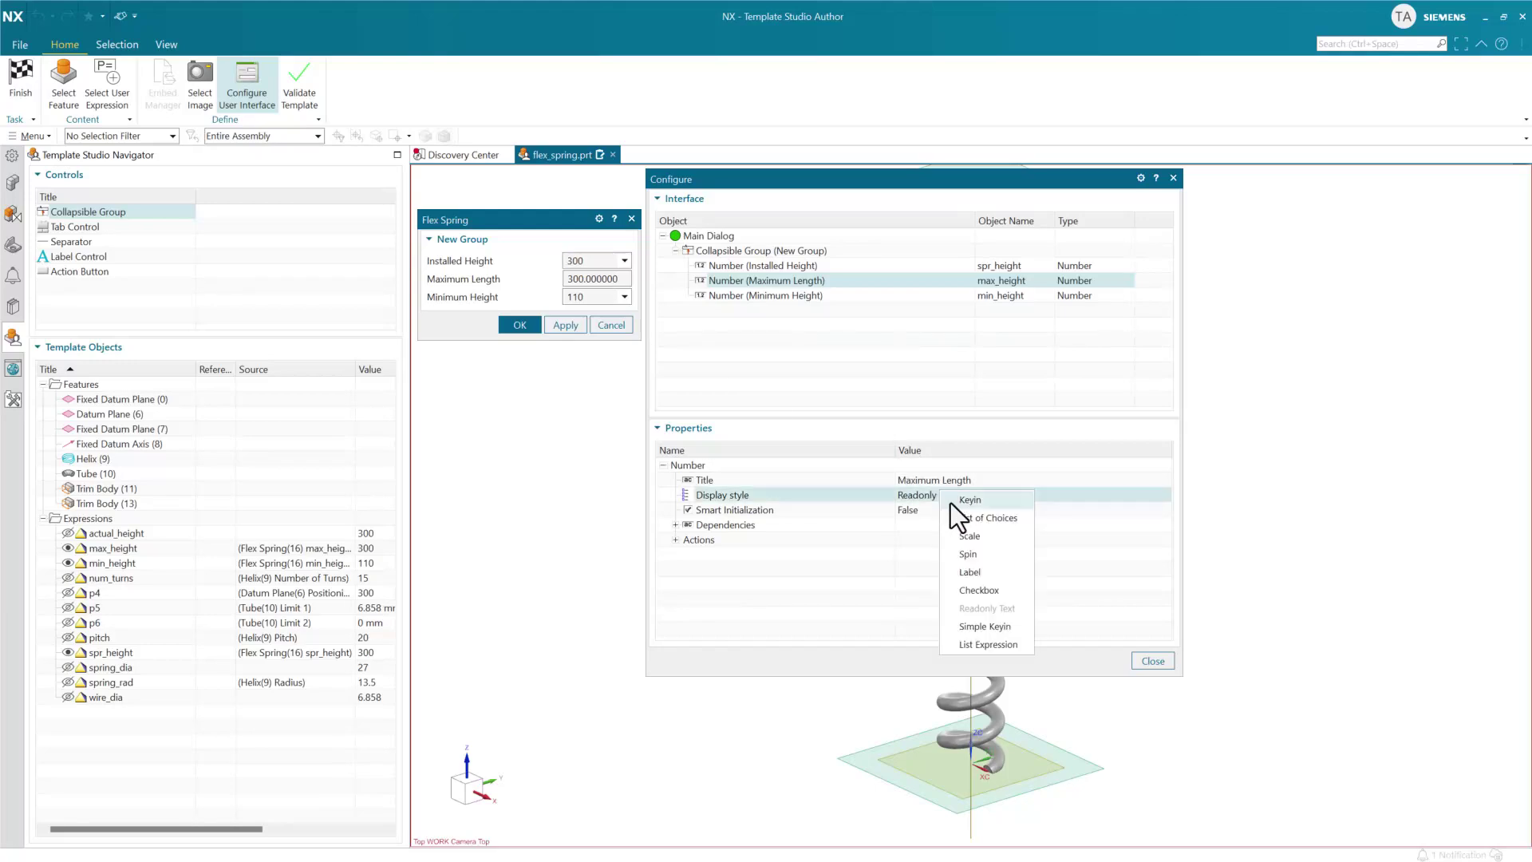
{"action": "left_click", "coordinate": [989, 571]}
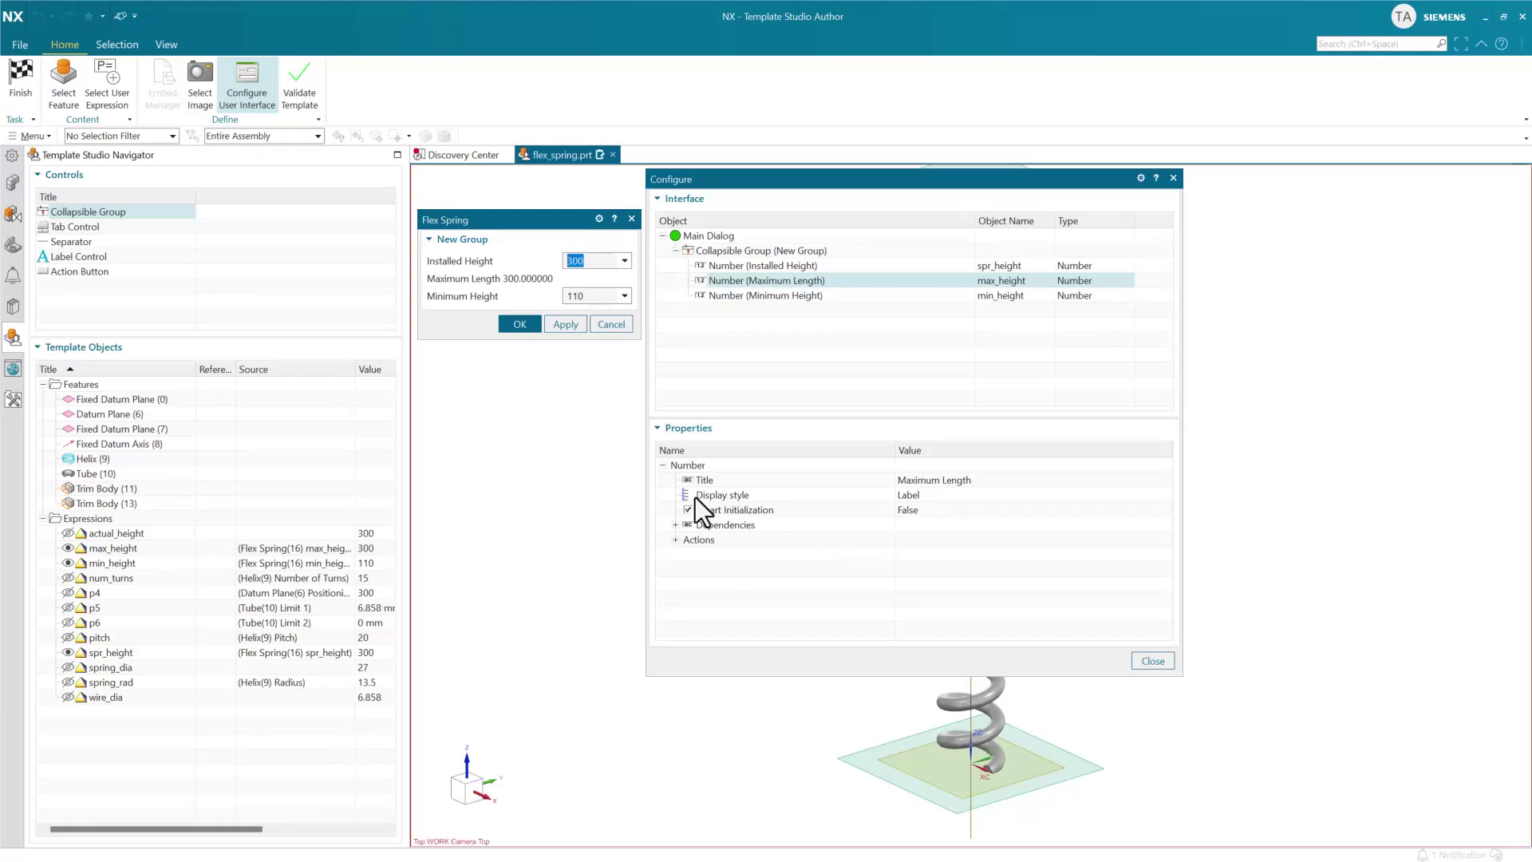
Add a colon to the Maximum Length field's title so that it reads "Maximum Length:".
{"action": "left_click", "coordinate": [970, 480]}
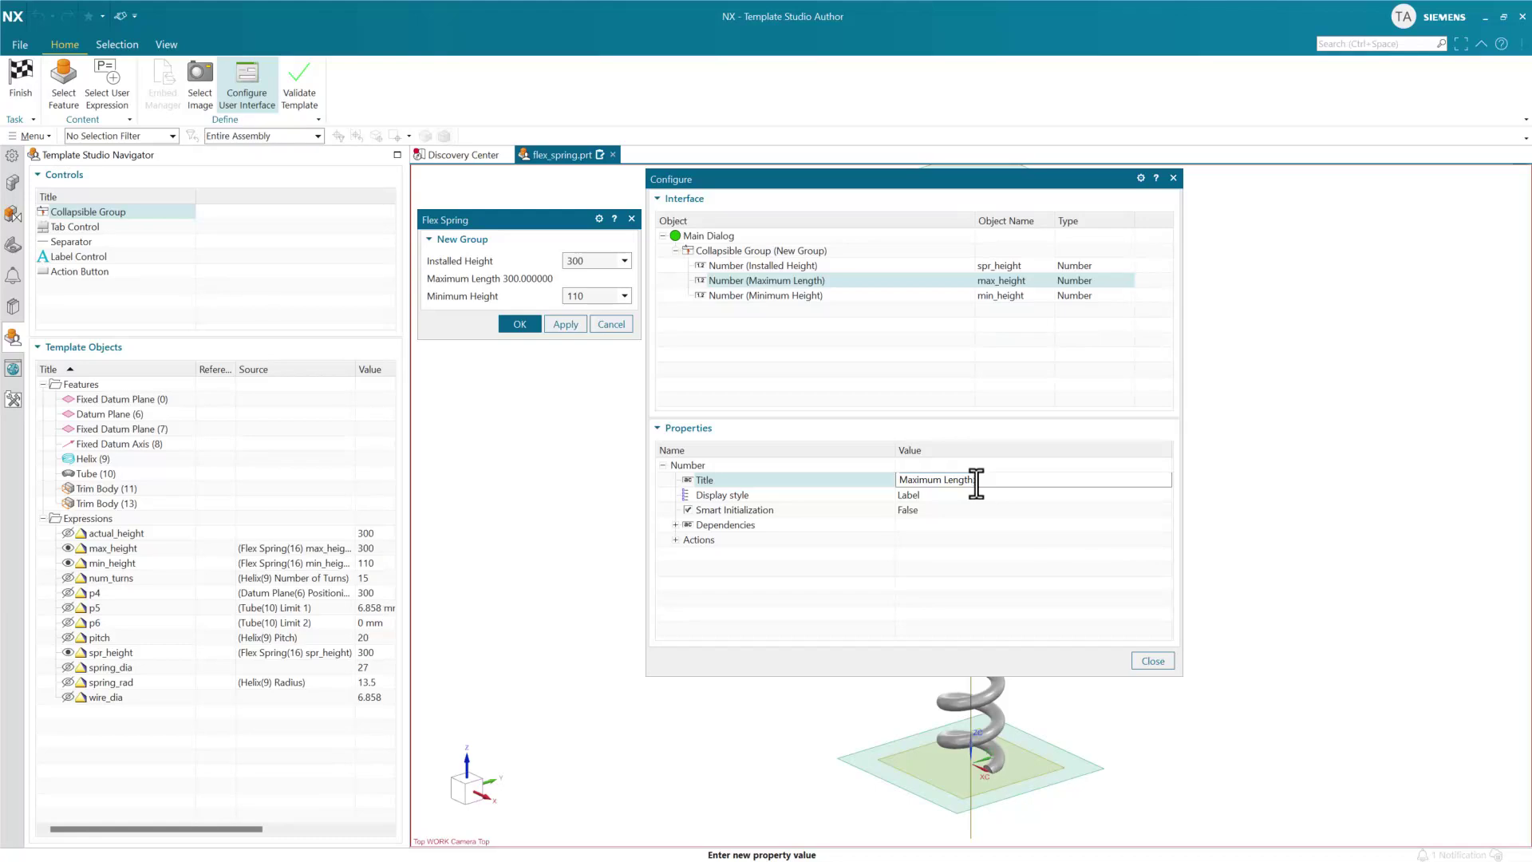
{"action": "type", "text": ":"}
{"action": "key", "text": "Return"}
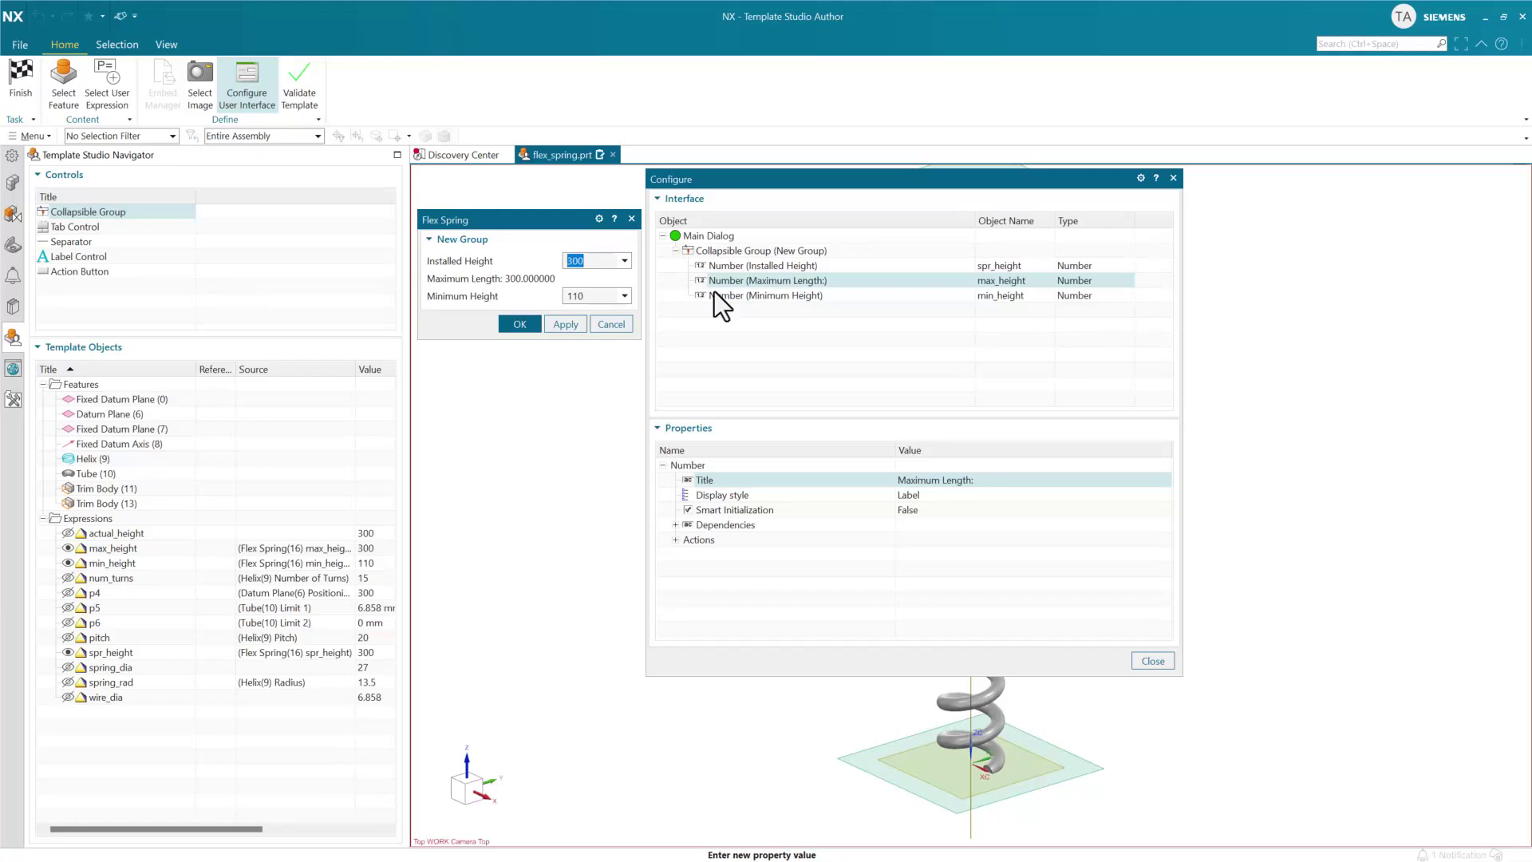
Retitle the Minimum Height field as "Minimum Length:".
{"action": "left_click", "coordinate": [753, 296]}
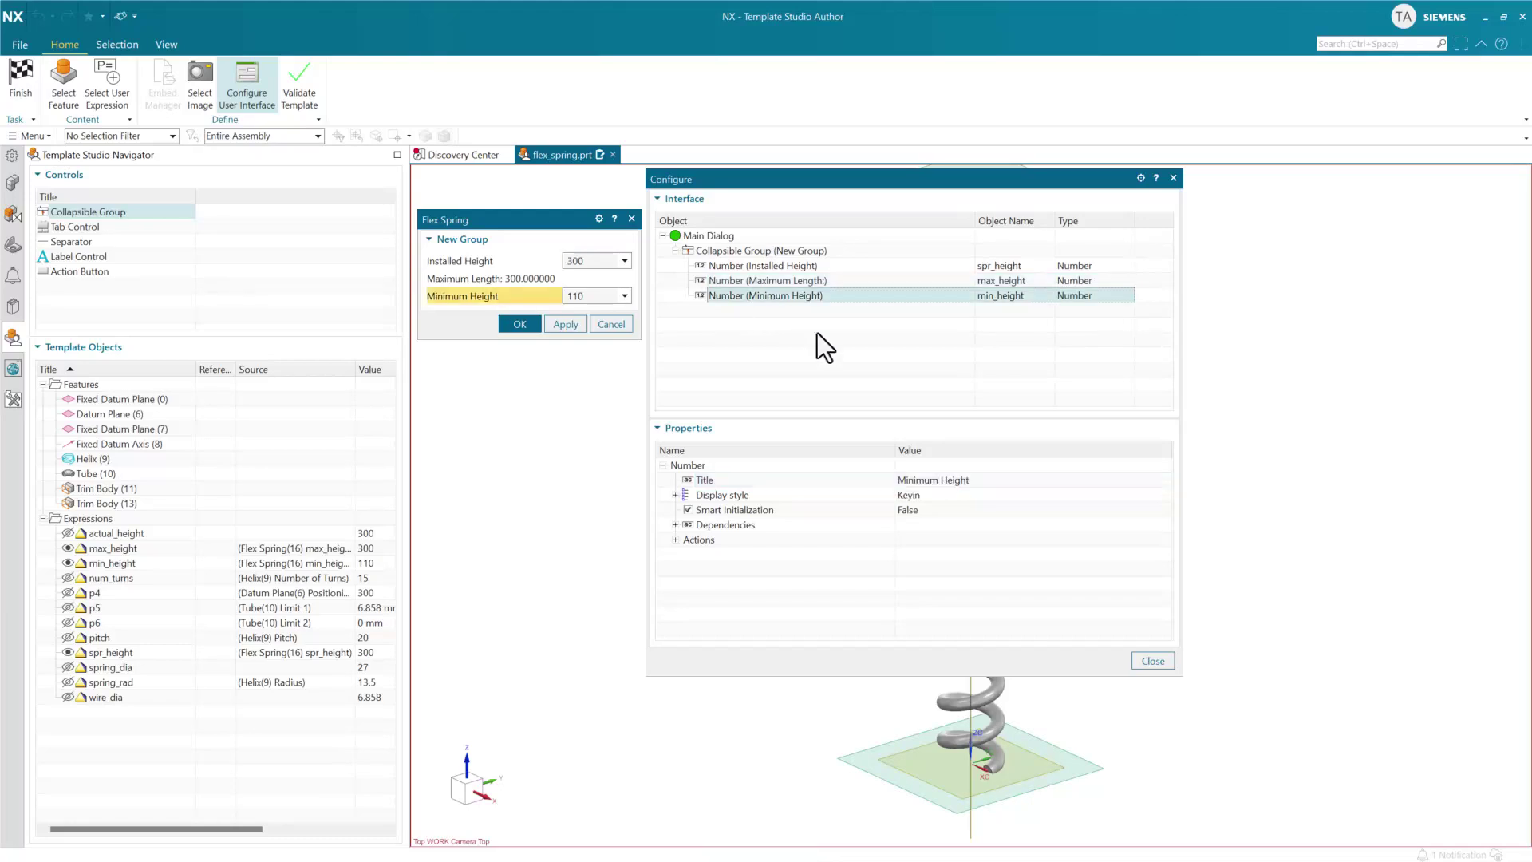
{"action": "left_click", "coordinate": [979, 483]}
{"action": "left_click", "coordinate": [981, 481]}
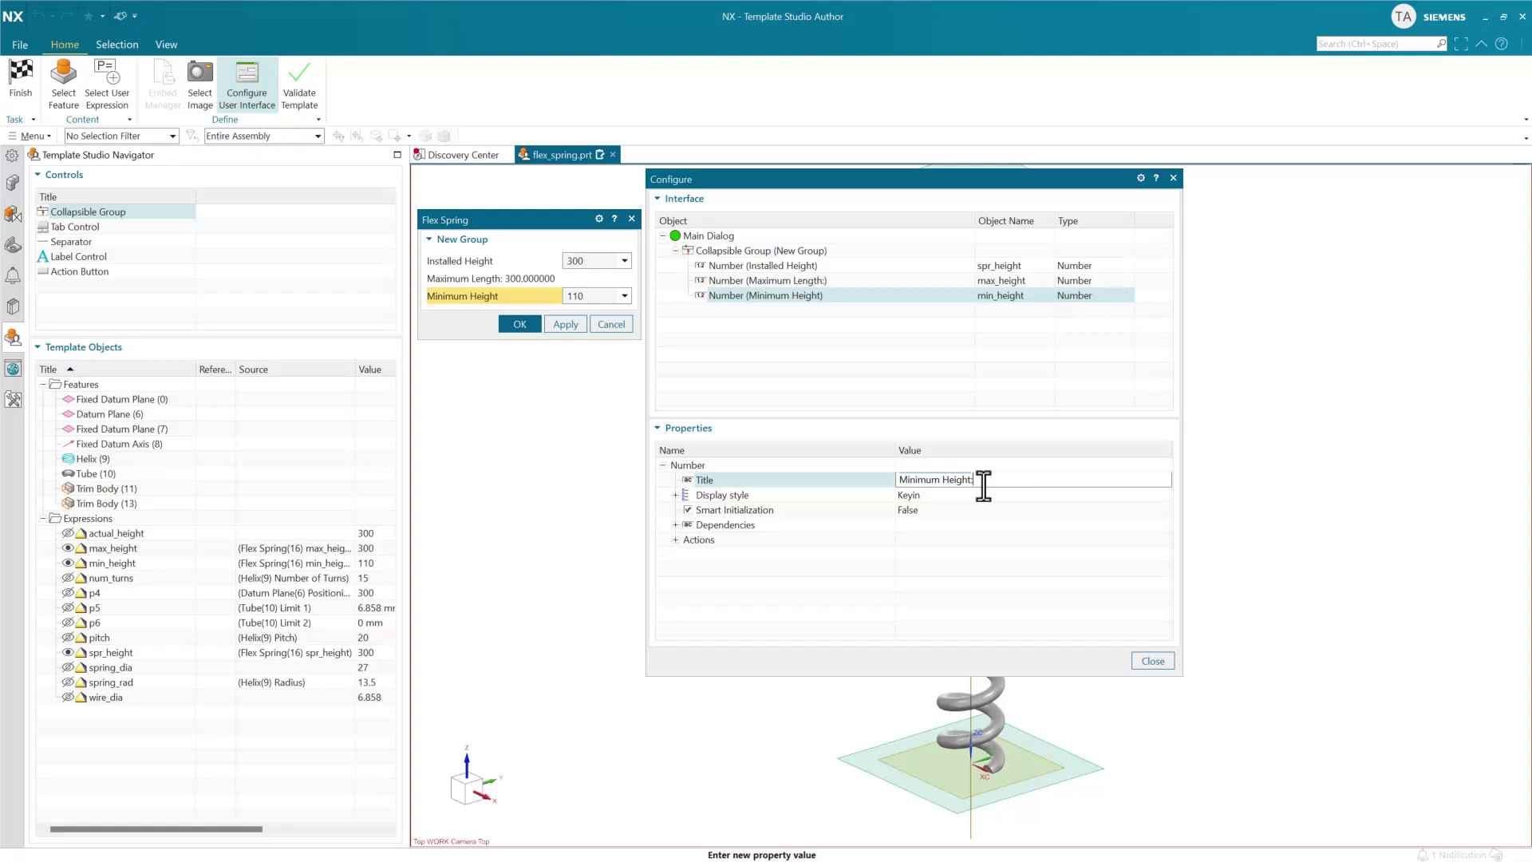
{"action": "key", "text": "Return"}
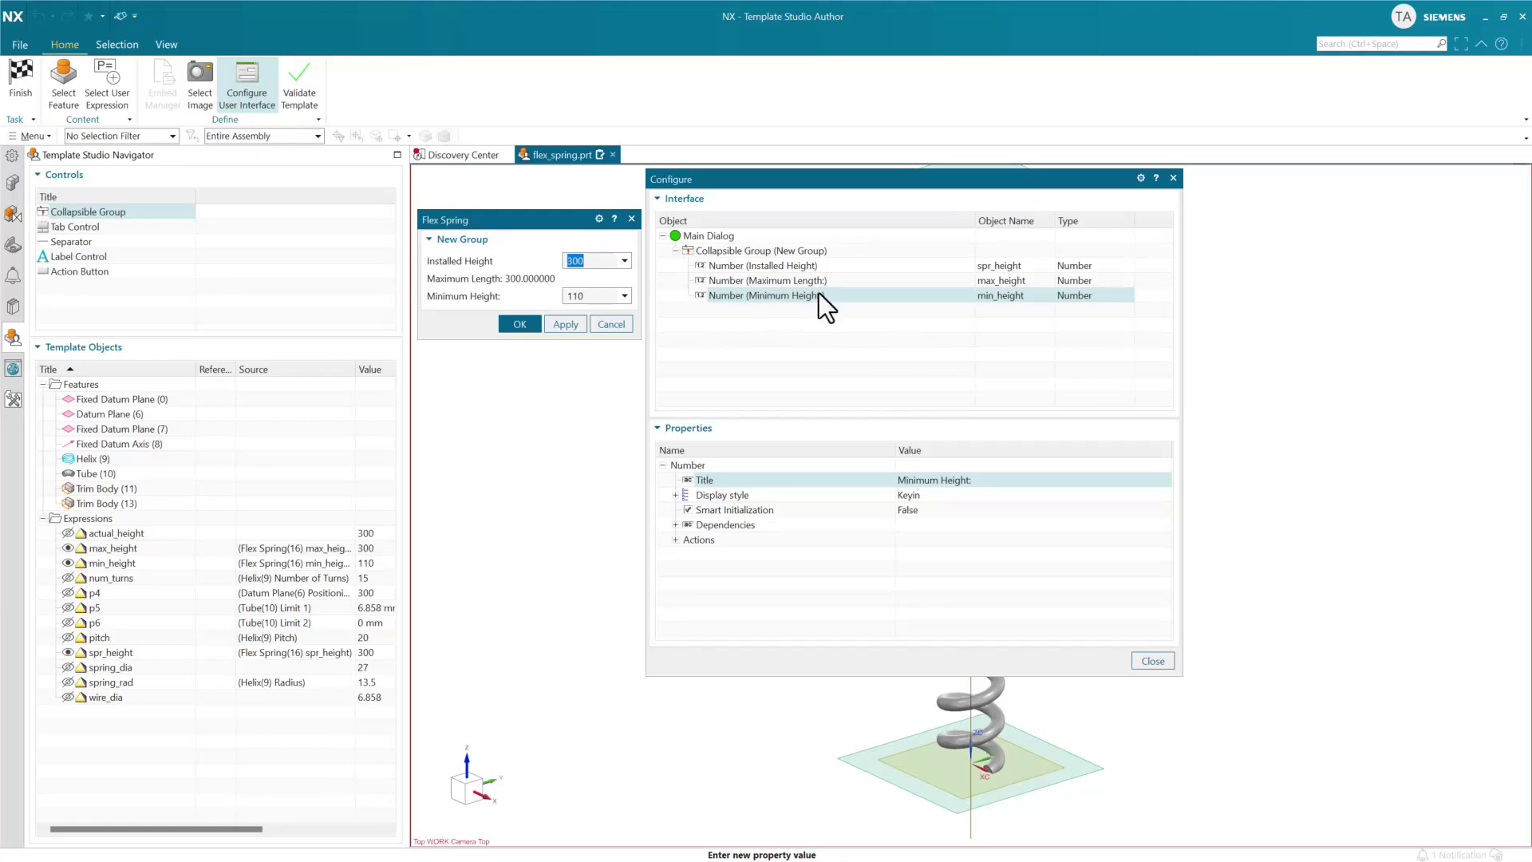
{"action": "left_click", "coordinate": [955, 477]}
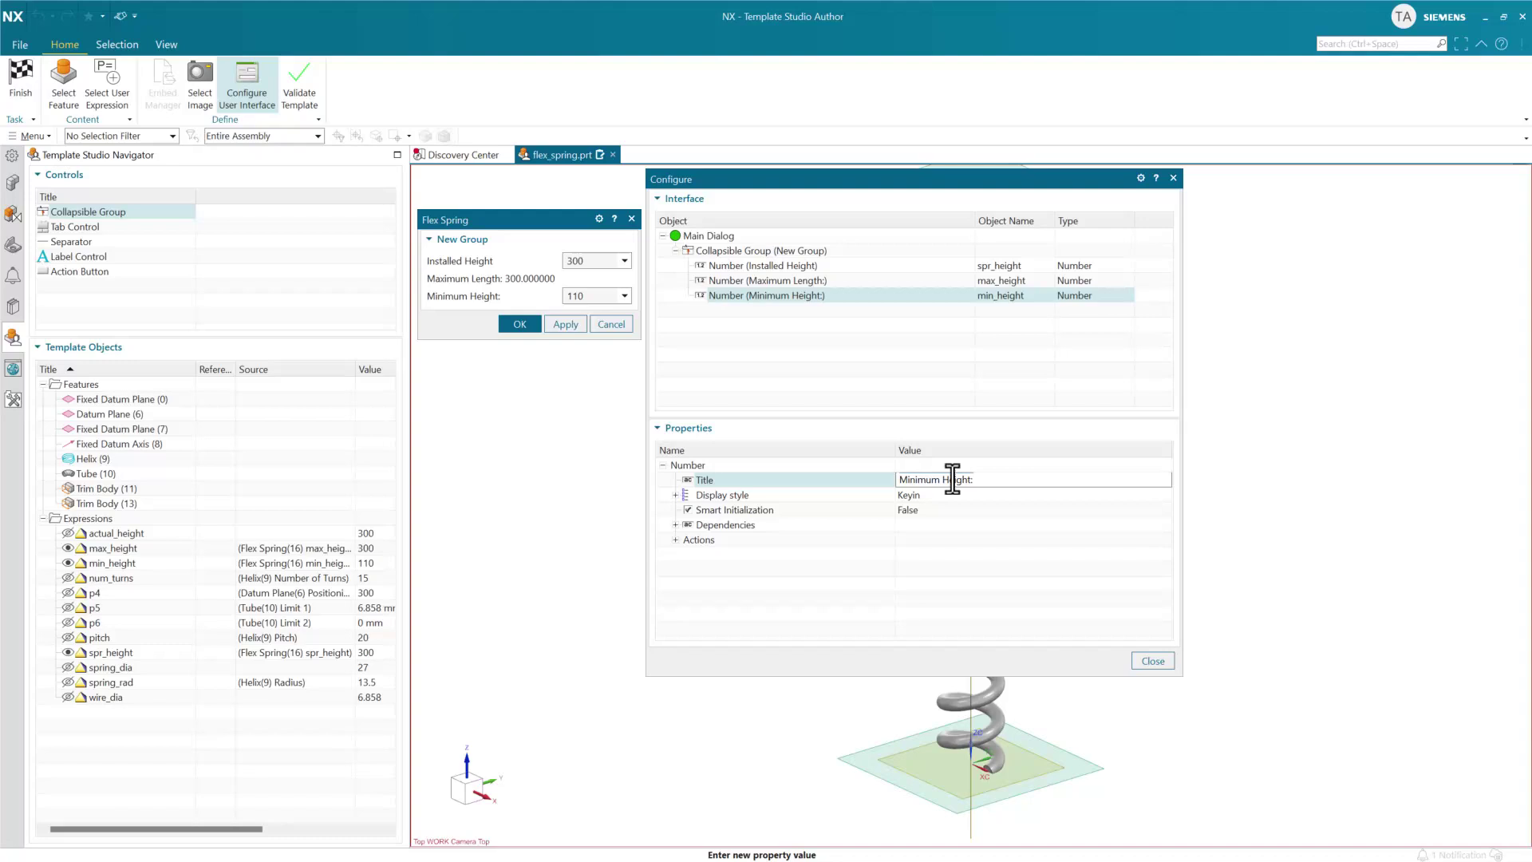
{"action": "double_click", "coordinate": [948, 480]}
{"action": "type", "text": "Length"}
{"action": "key", "text": "Return"}
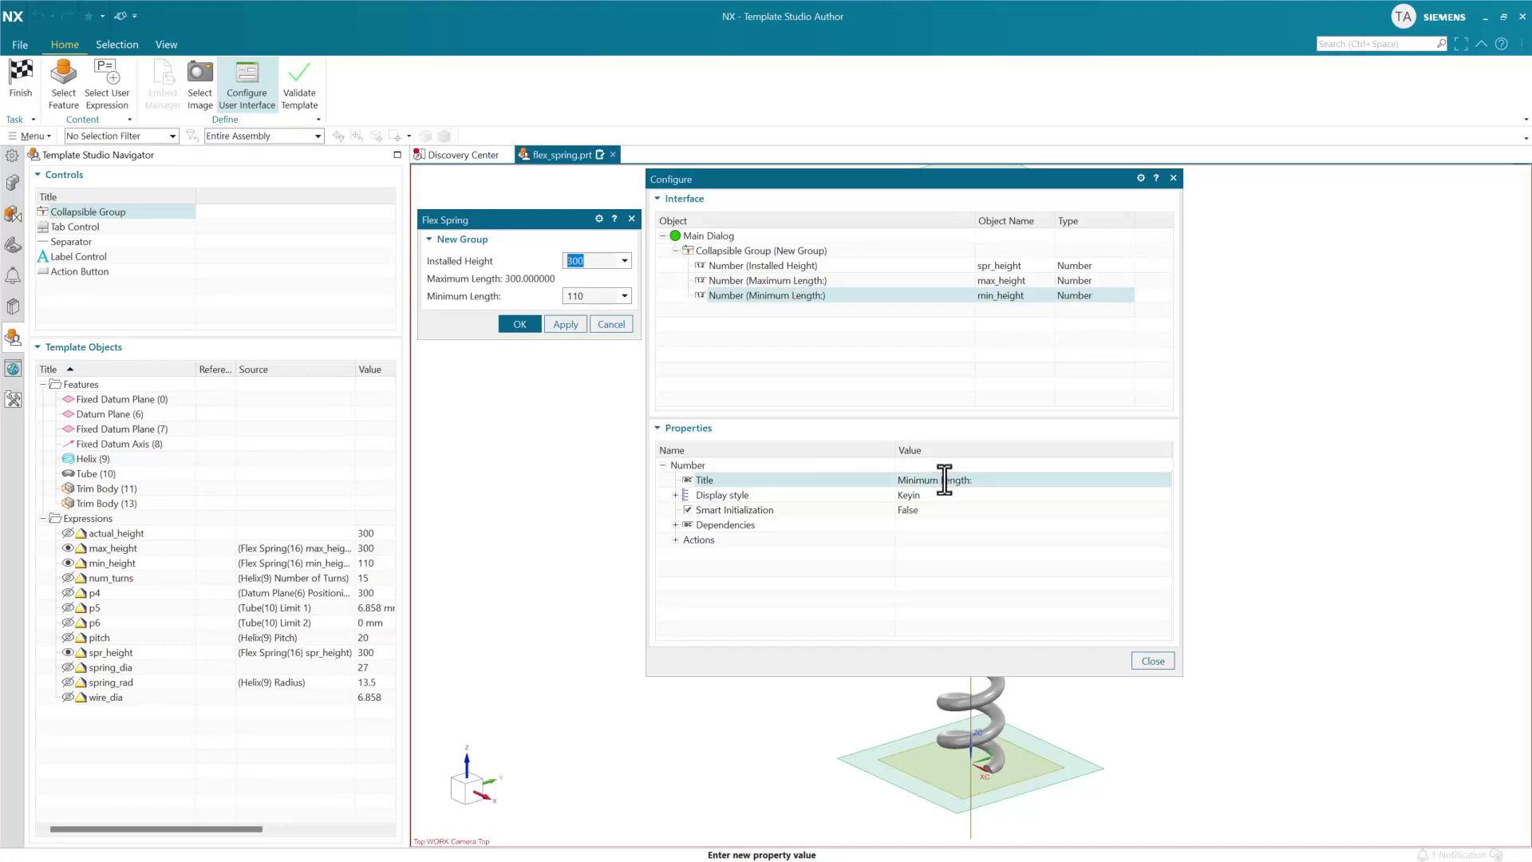
Set the Minimum Length field's display style to Label and retitle its collapsible group as "Parameters".
{"action": "left_click", "coordinate": [929, 493]}
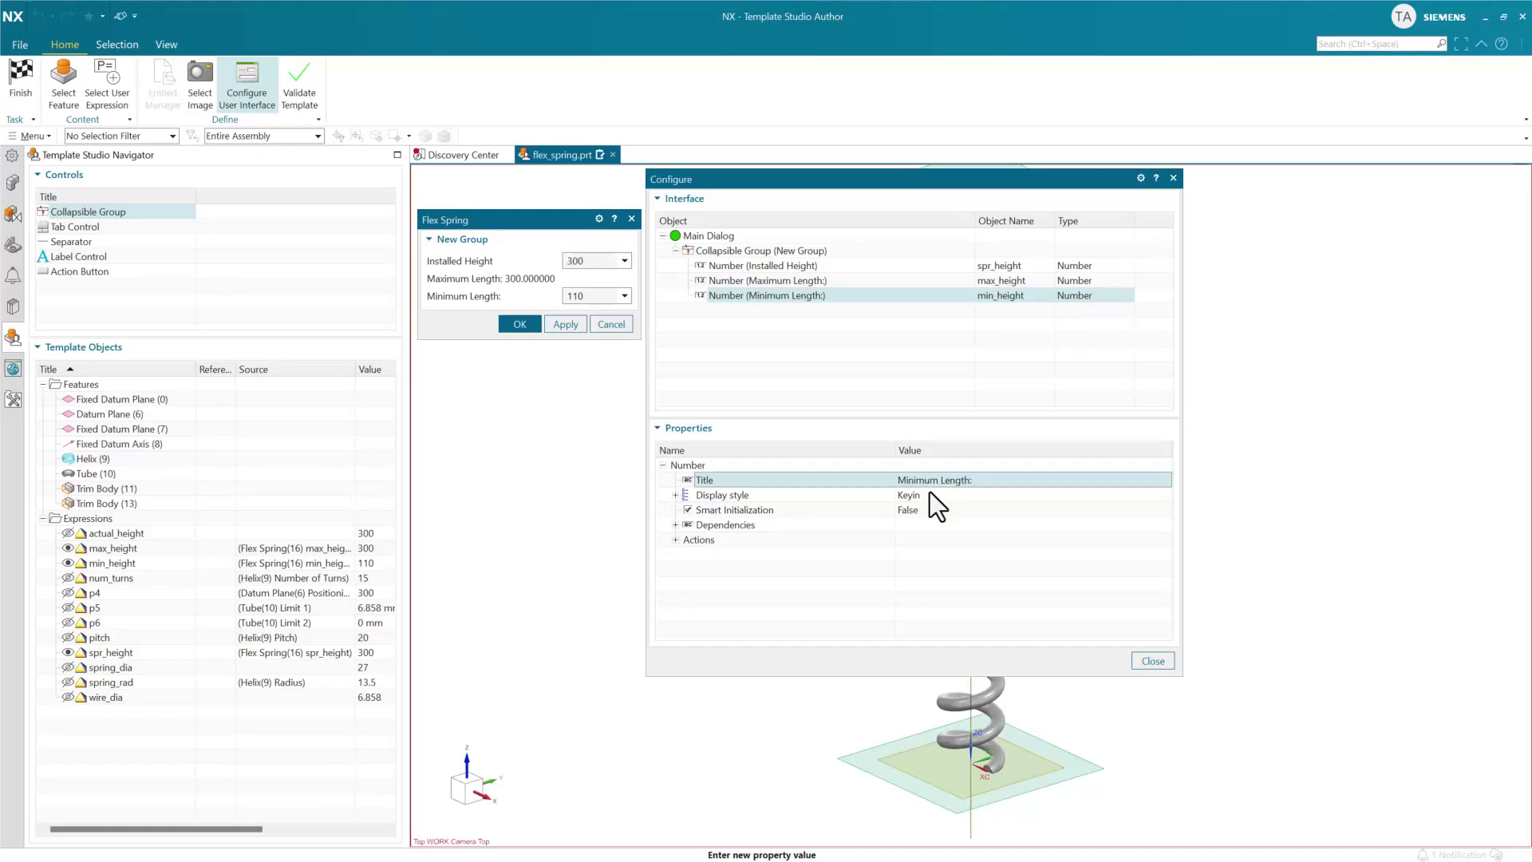
{"action": "left_click", "coordinate": [976, 573]}
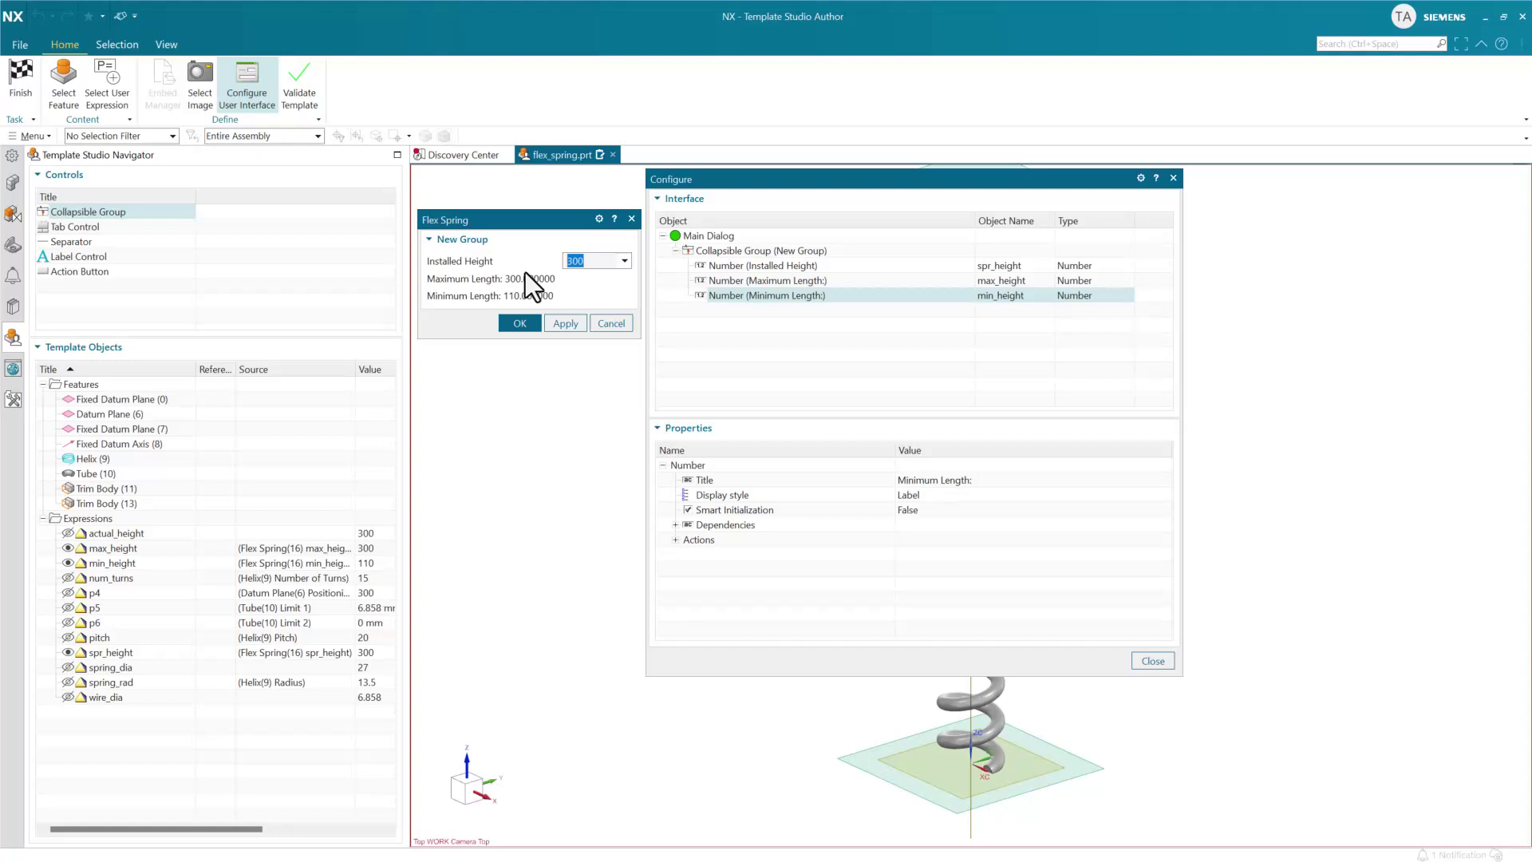
{"action": "left_click", "coordinate": [757, 251]}
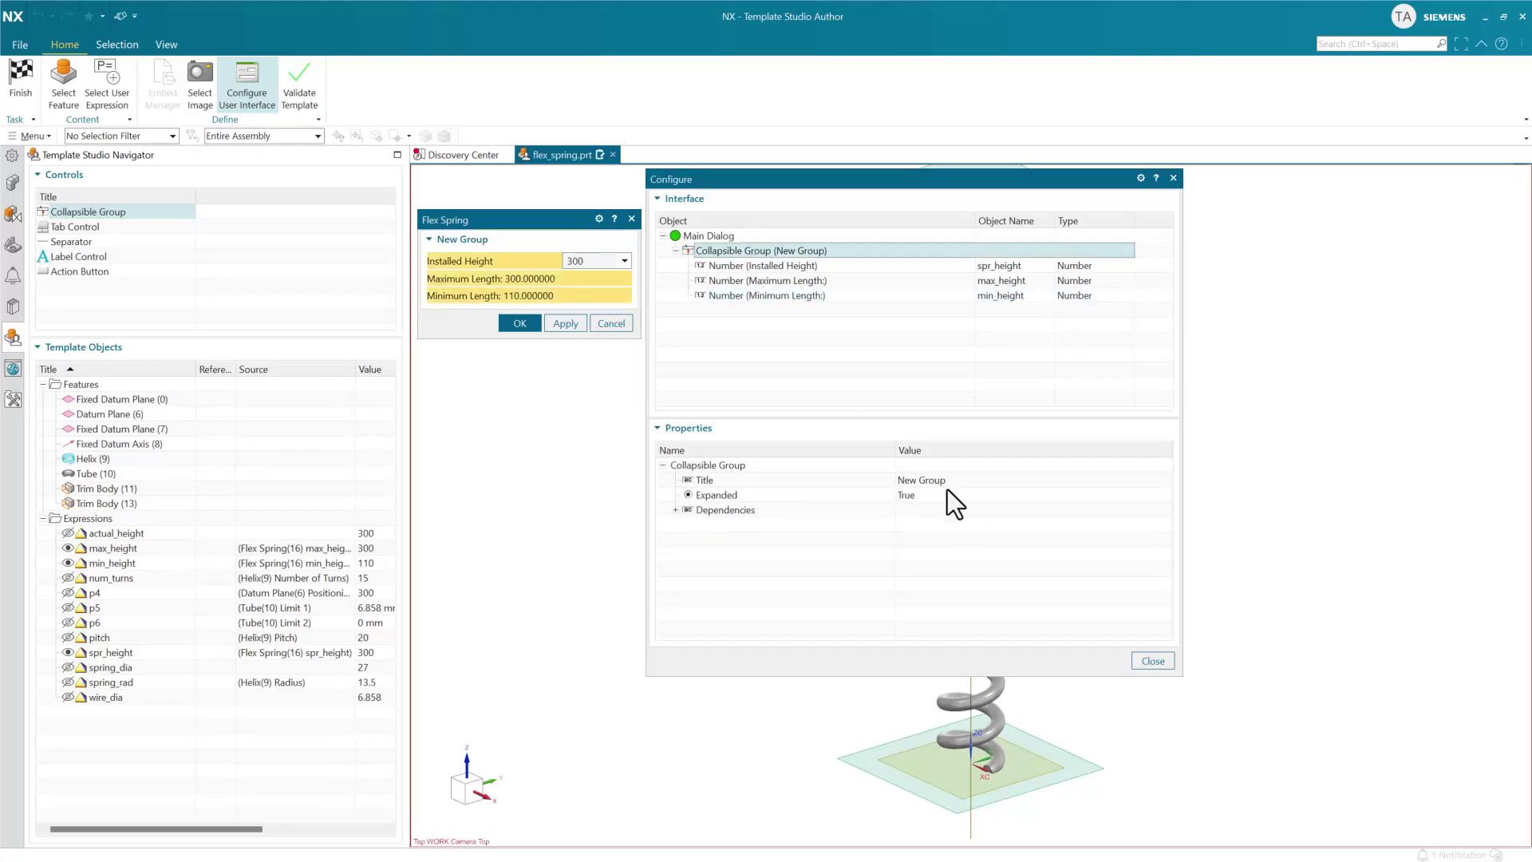
{"action": "double_click", "coordinate": [943, 485]}
{"action": "type", "text": "Parameters"}
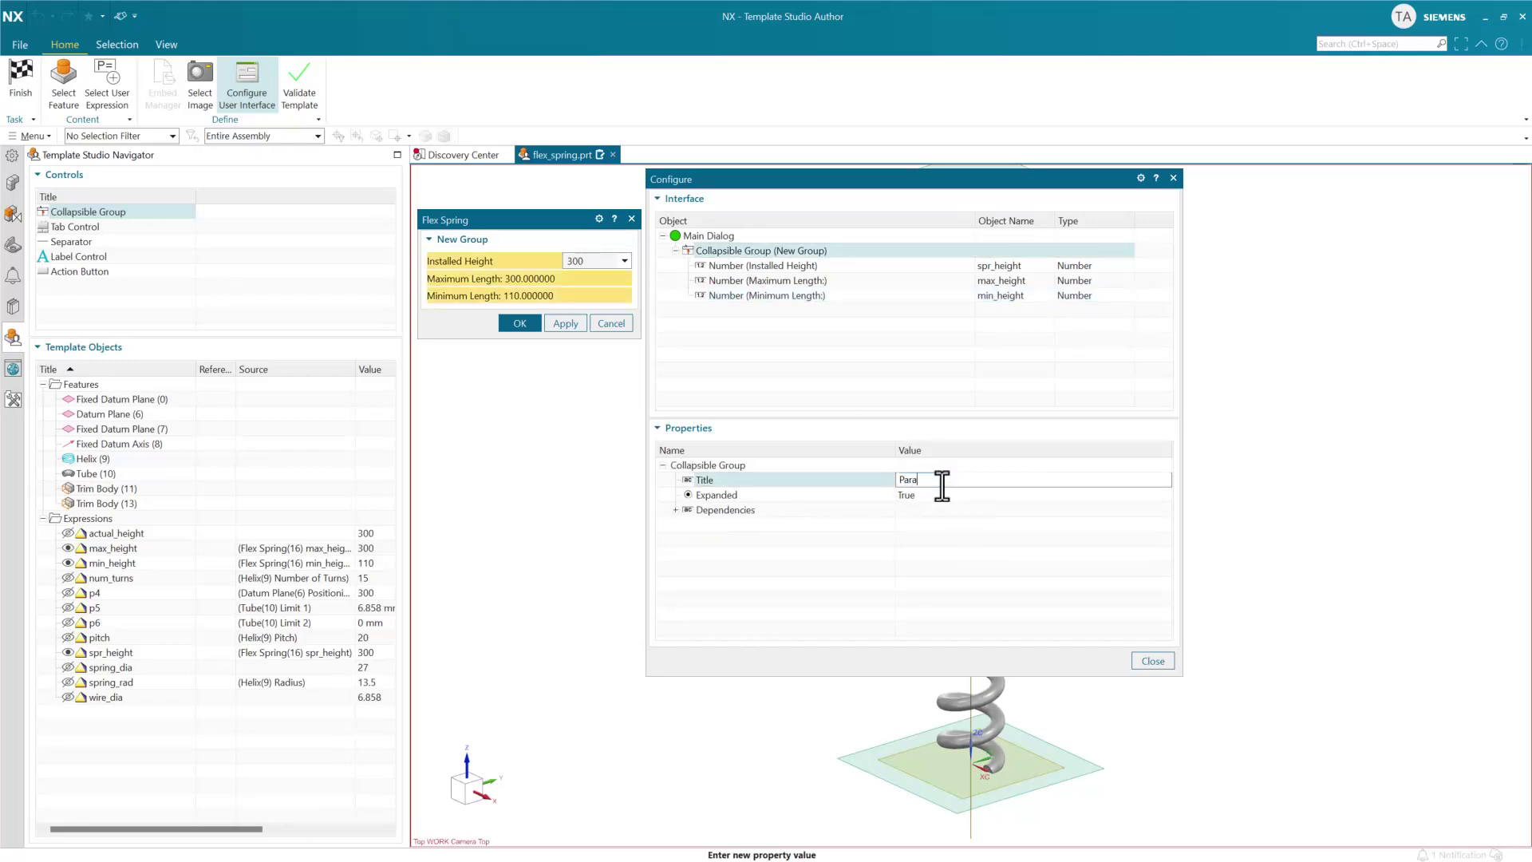
{"action": "key", "text": "Return"}
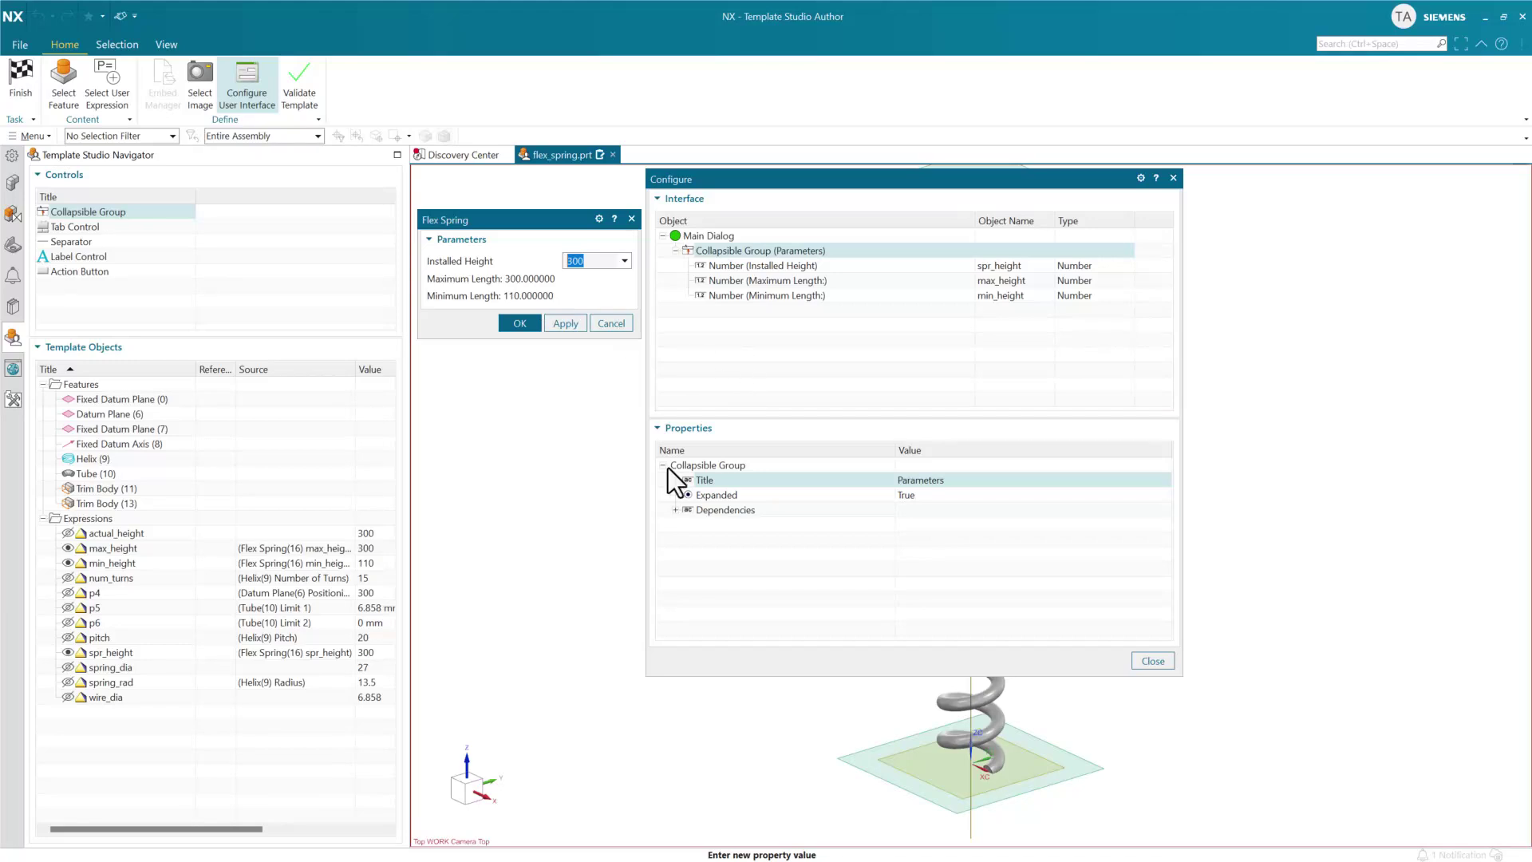
Finish the spring template's interface configuration and save flex_spring.prt.
{"action": "left_click", "coordinate": [684, 388]}
{"action": "left_click", "coordinate": [21, 80]}
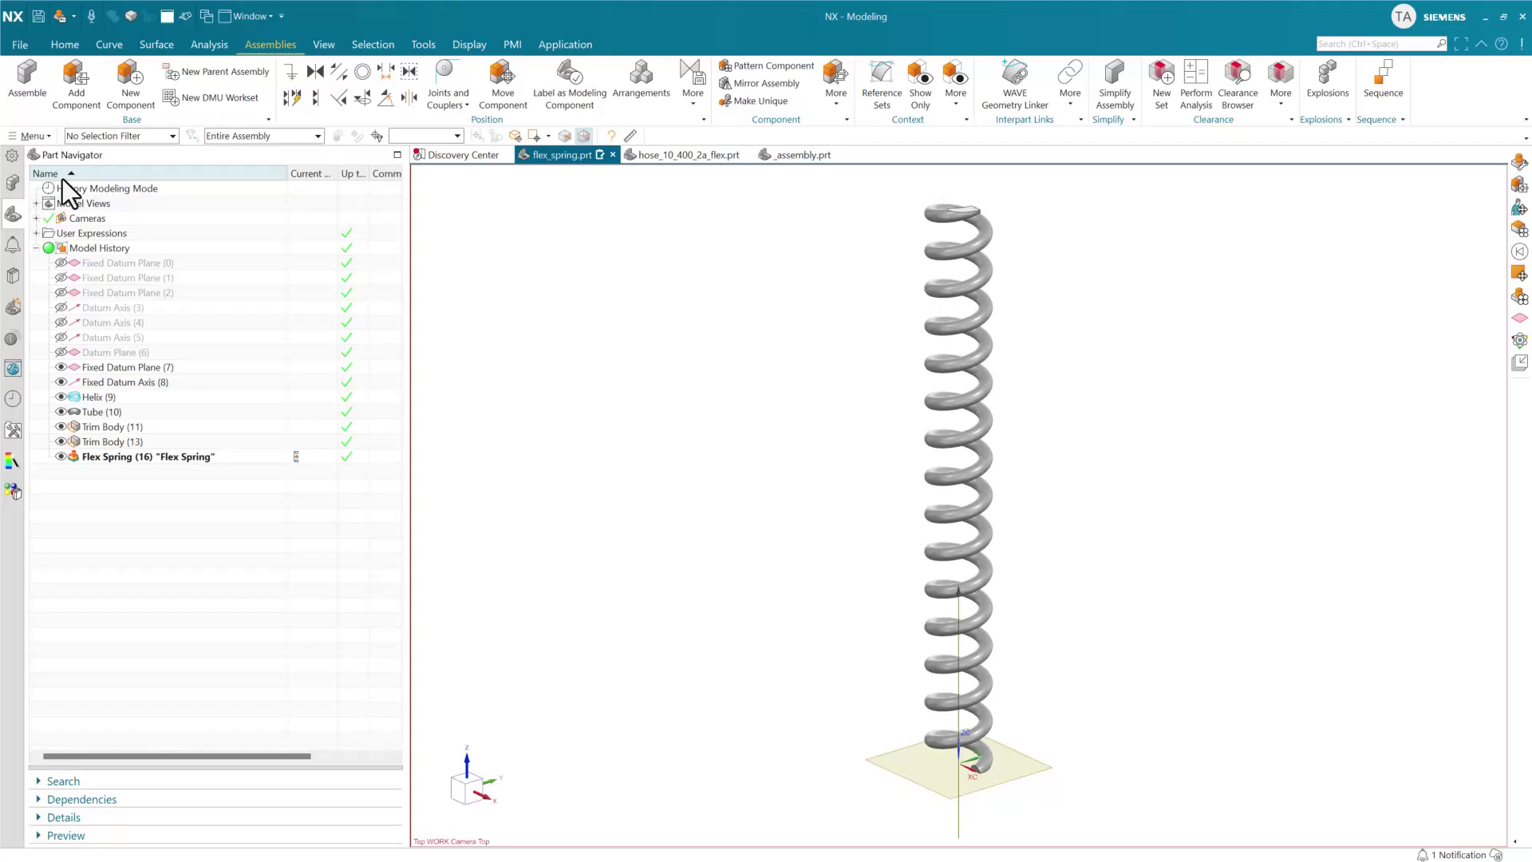
{"action": "left_click", "coordinate": [36, 16]}
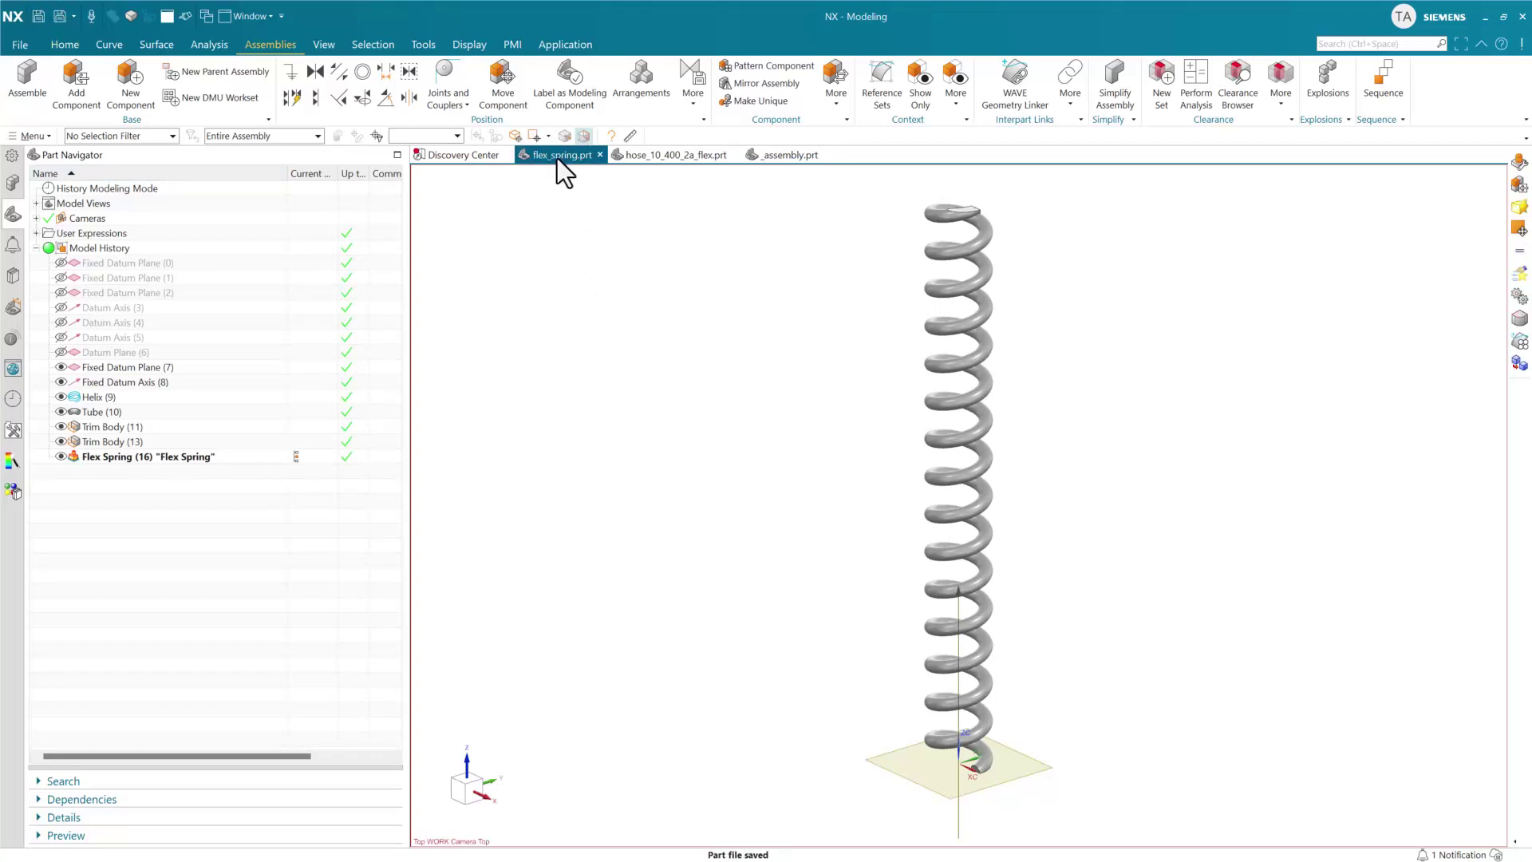
Try adding flex_spring.prt as a component of _assembly.prt, leaving both align constraints without target geometry.
{"action": "left_click", "coordinate": [792, 155]}
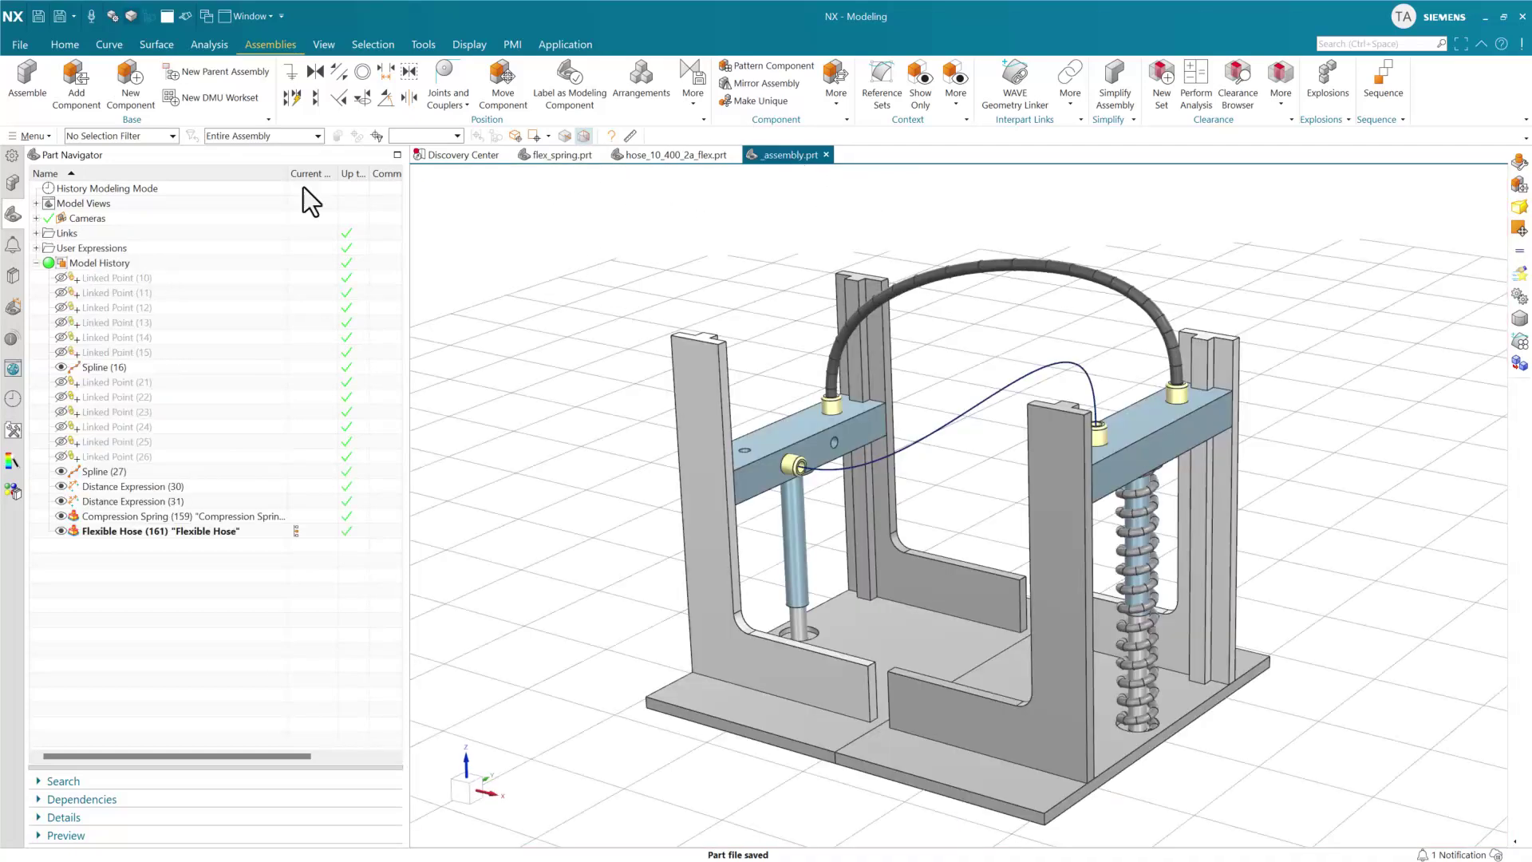
{"action": "left_click", "coordinate": [84, 87]}
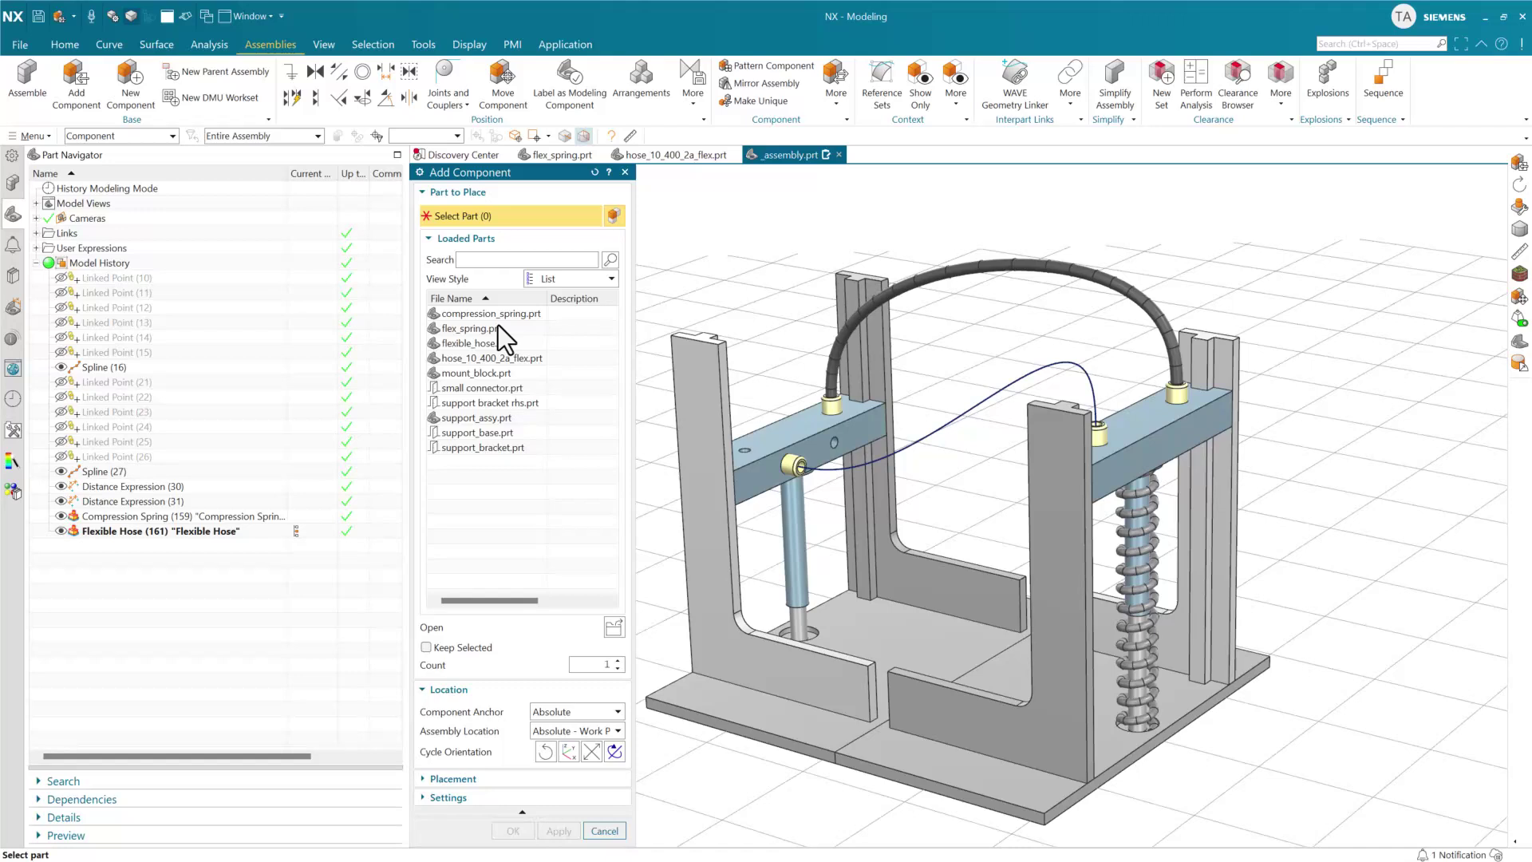
{"action": "left_click", "coordinate": [488, 327]}
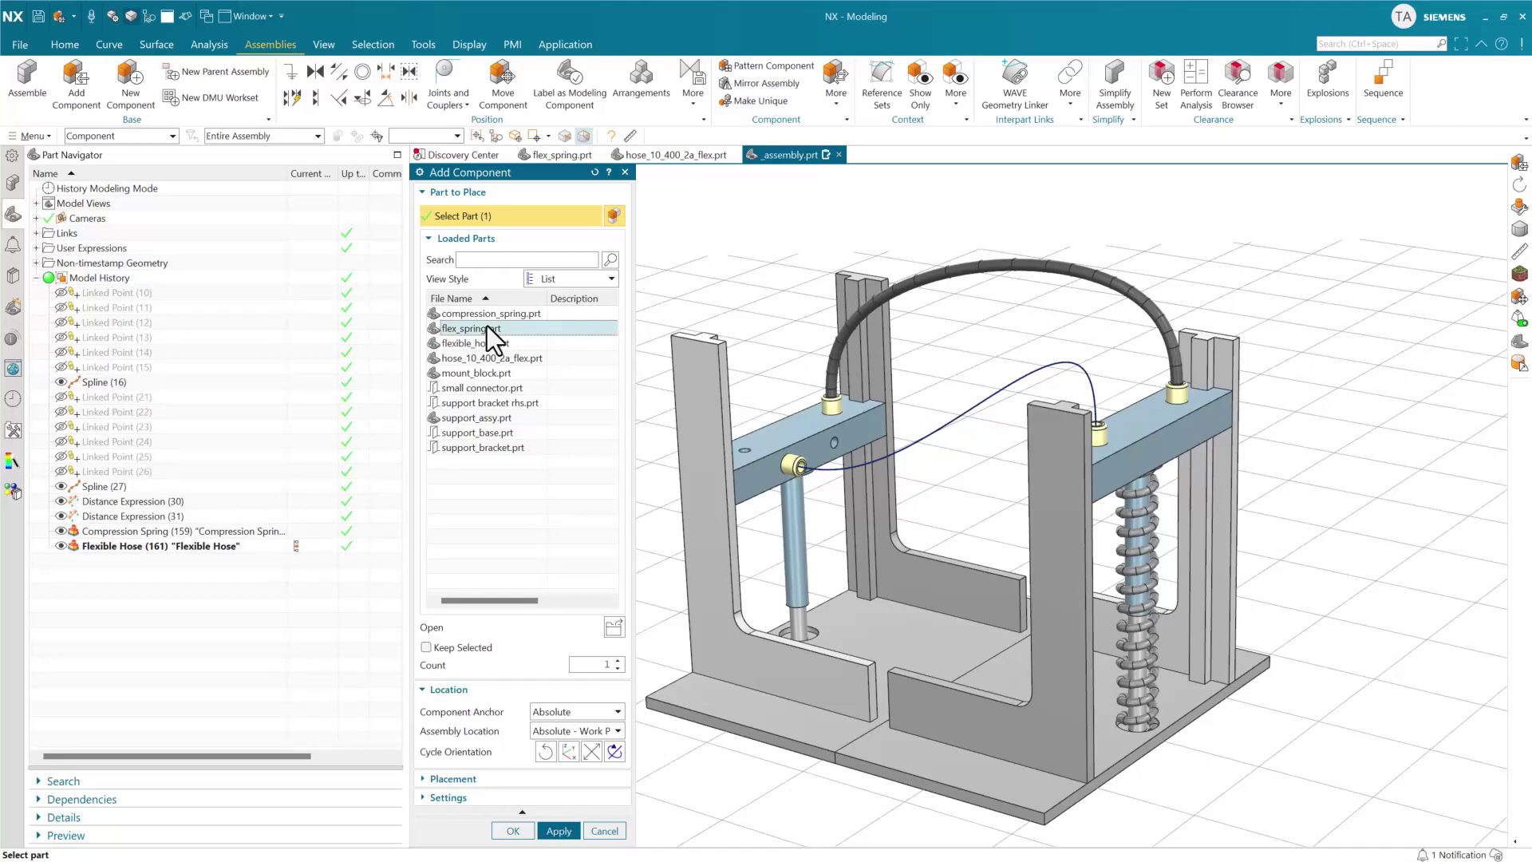
{"action": "left_click", "coordinate": [514, 830]}
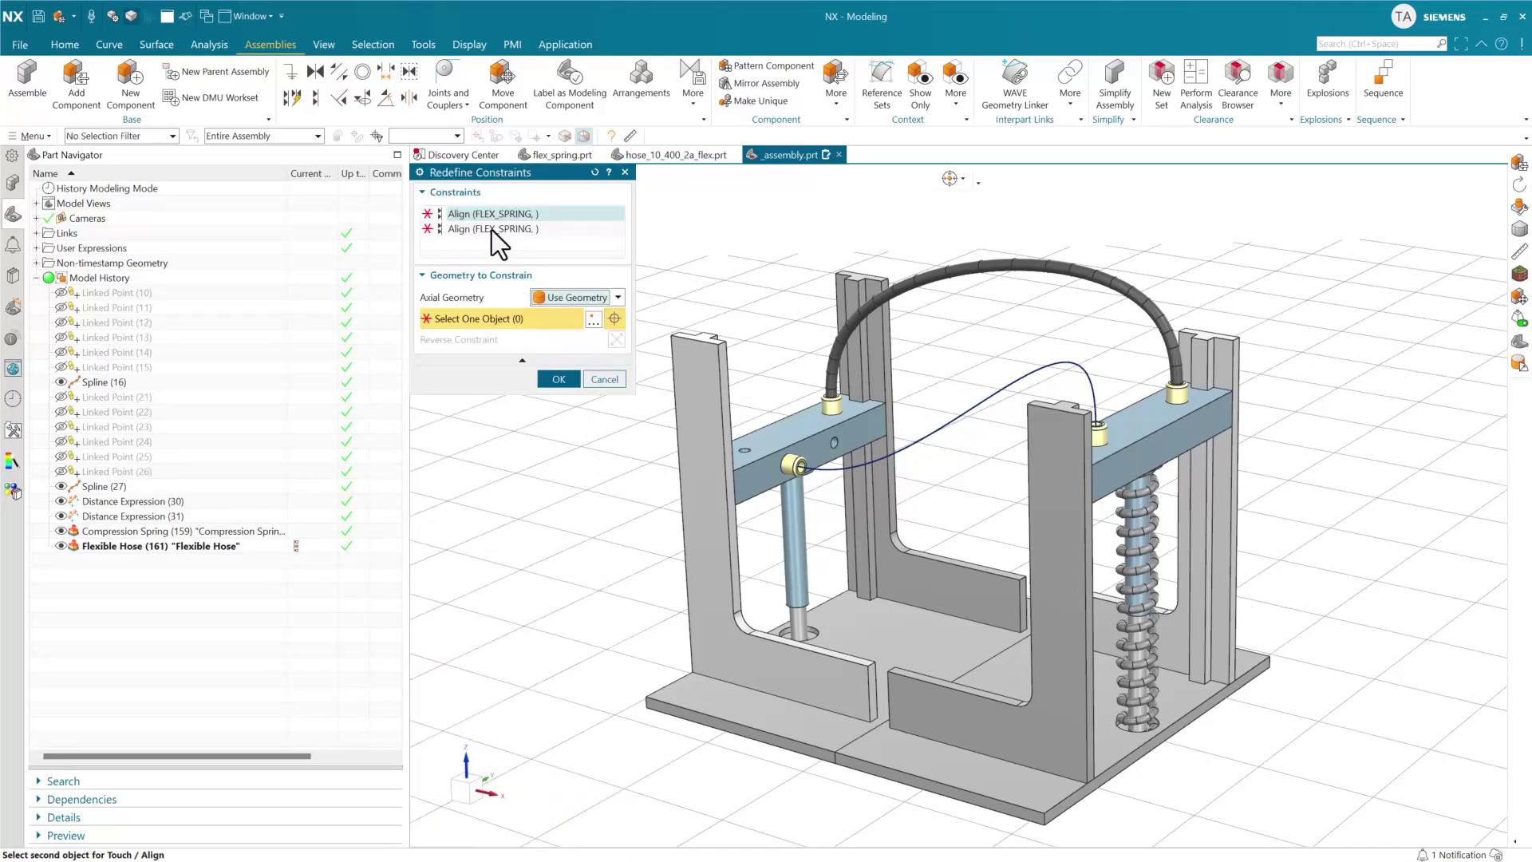
{"action": "left_click", "coordinate": [558, 379]}
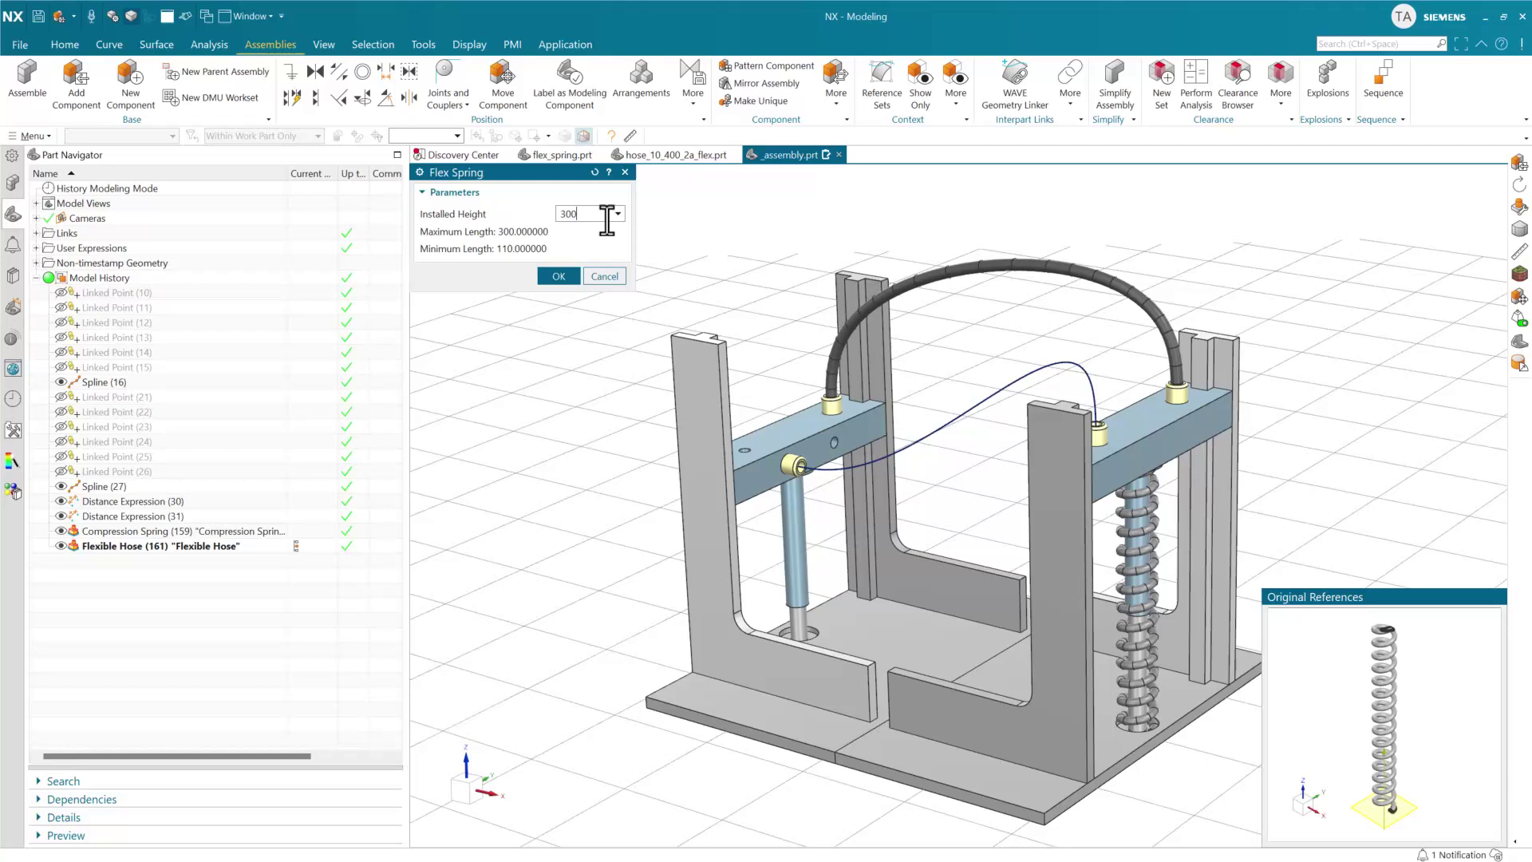
Examine the Flex Spring parameters and the value options for Installed Height, and cancel the deformation.
{"action": "left_click_drag", "start_coordinate": [606, 220], "coordinate": [472, 220]}
{"action": "left_click", "coordinate": [618, 213]}
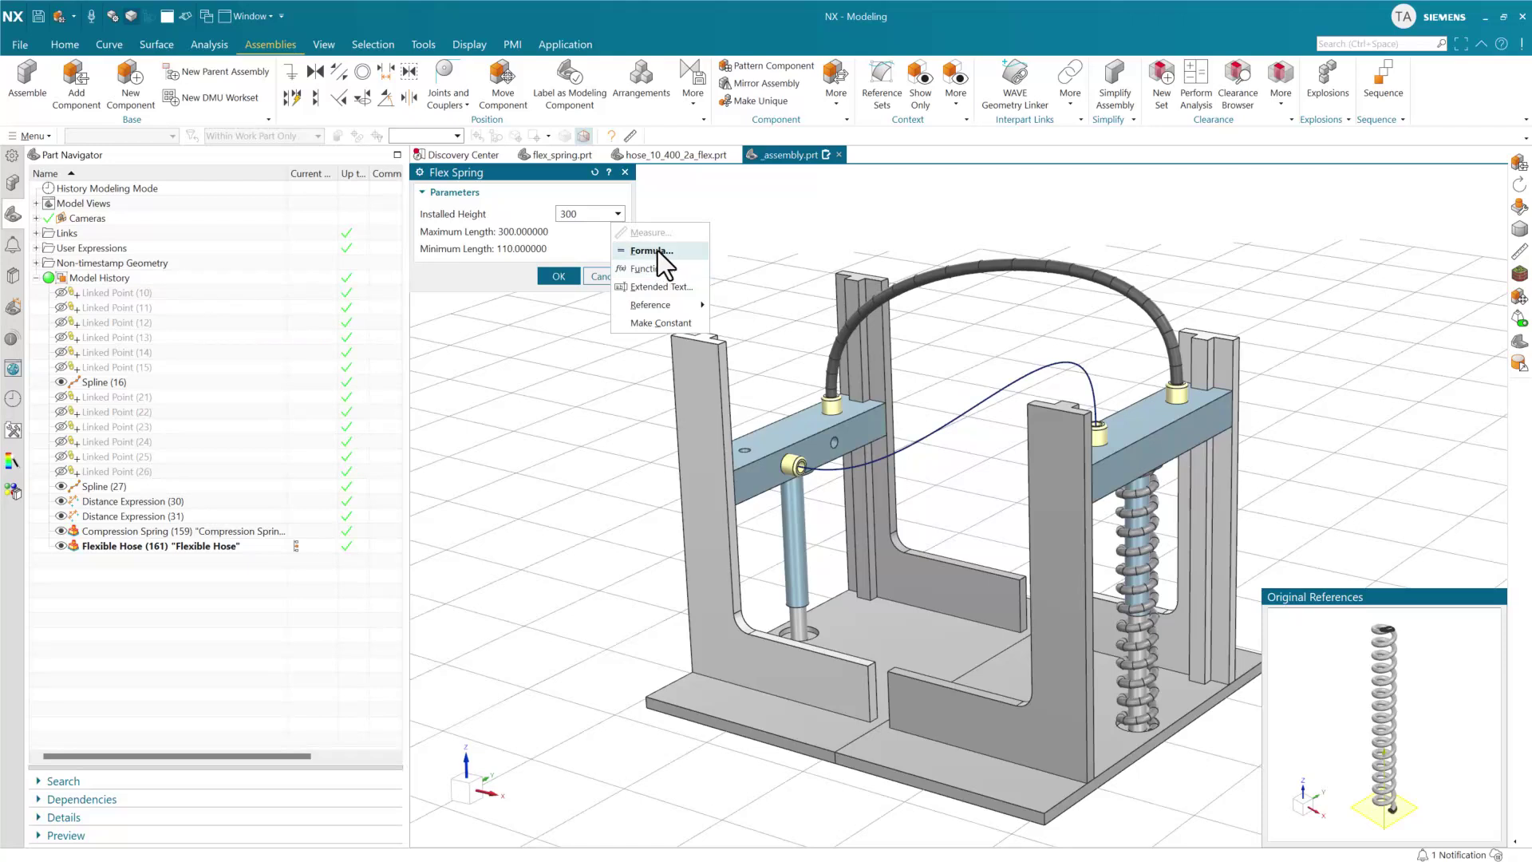
{"action": "left_click", "coordinate": [503, 270]}
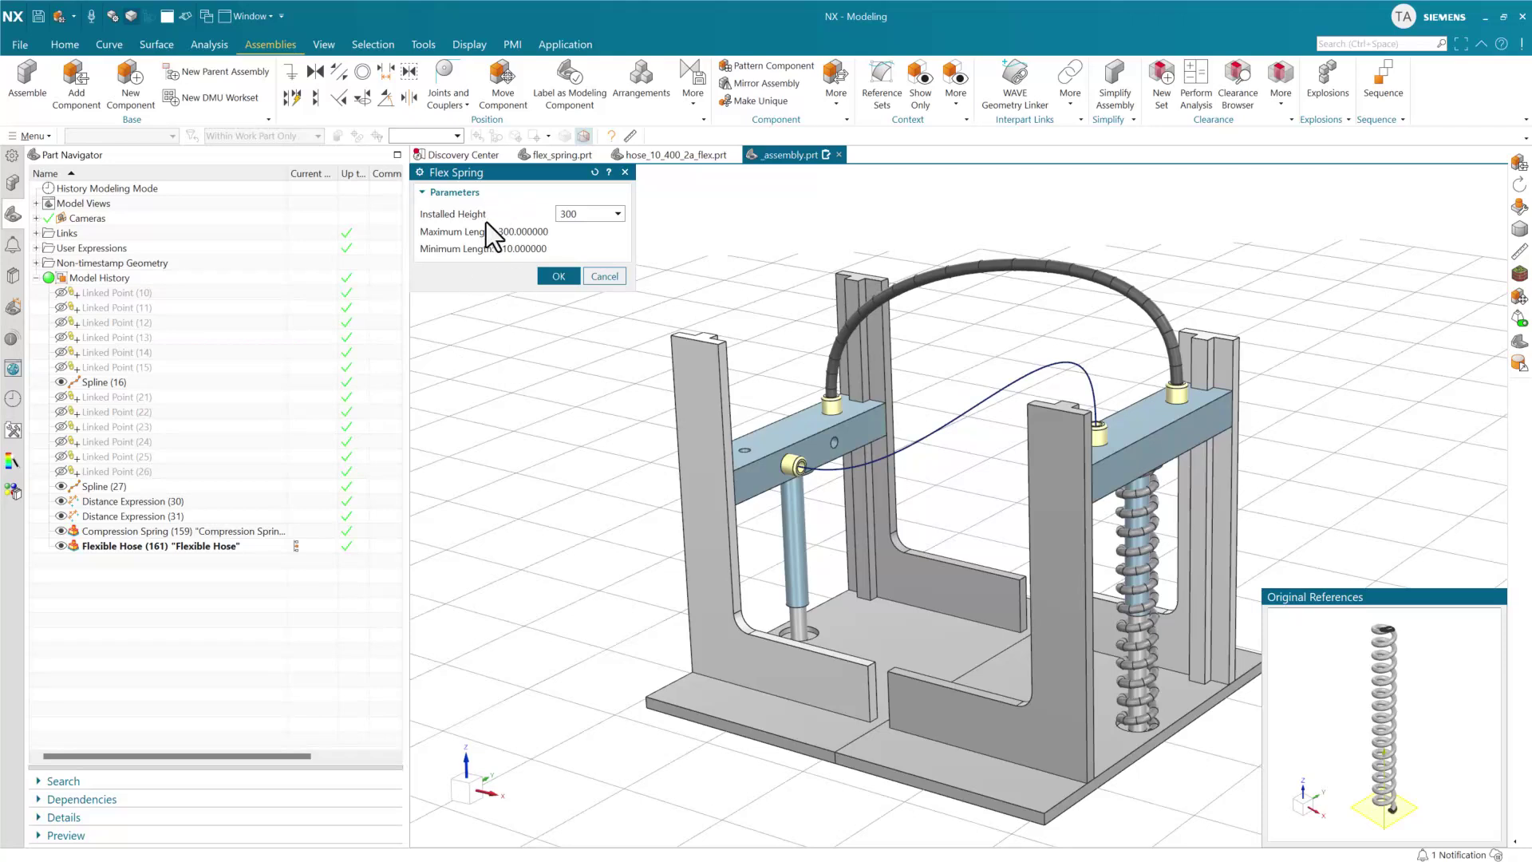
{"action": "left_click", "coordinate": [604, 276]}
Switch to the hose_10_400_2a_flex.prt part and view the Flex Hose feature's properties.
{"action": "mouse_move", "coordinate": [562, 161]}
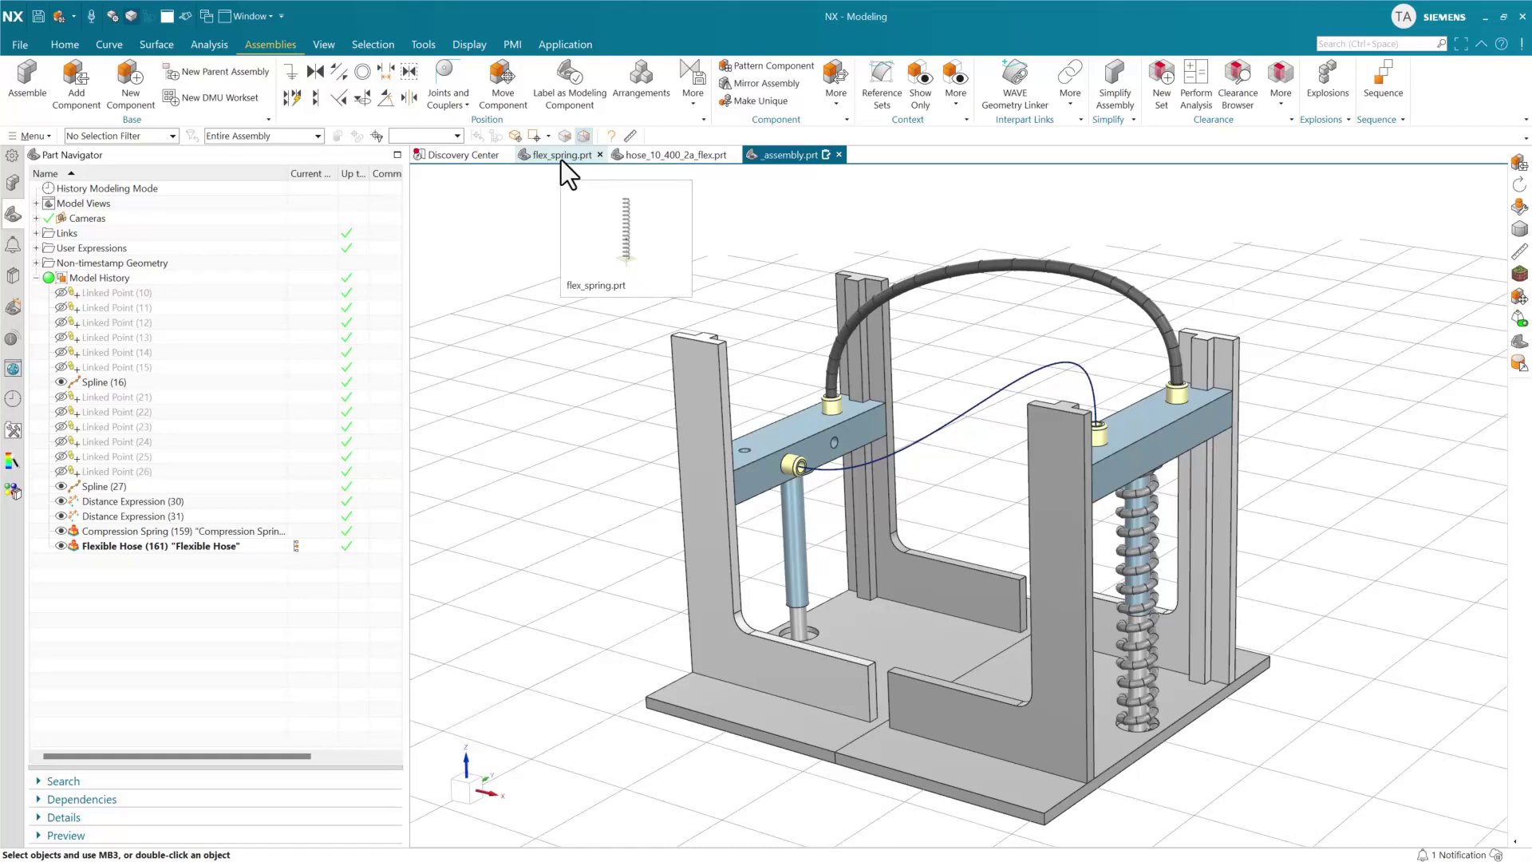
{"action": "left_click", "coordinate": [678, 157]}
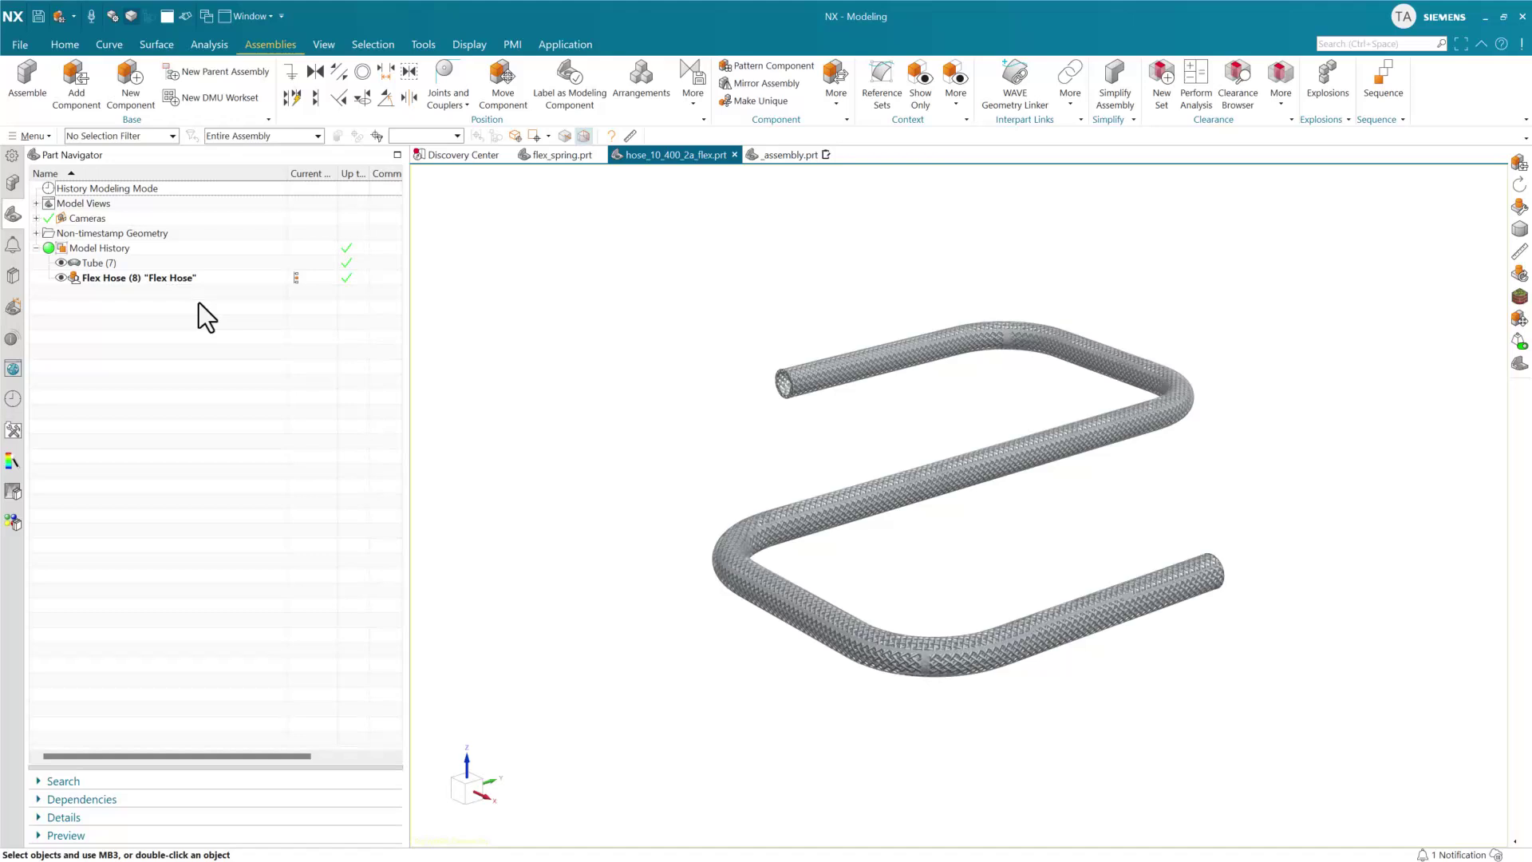
{"action": "double_click", "coordinate": [179, 279]}
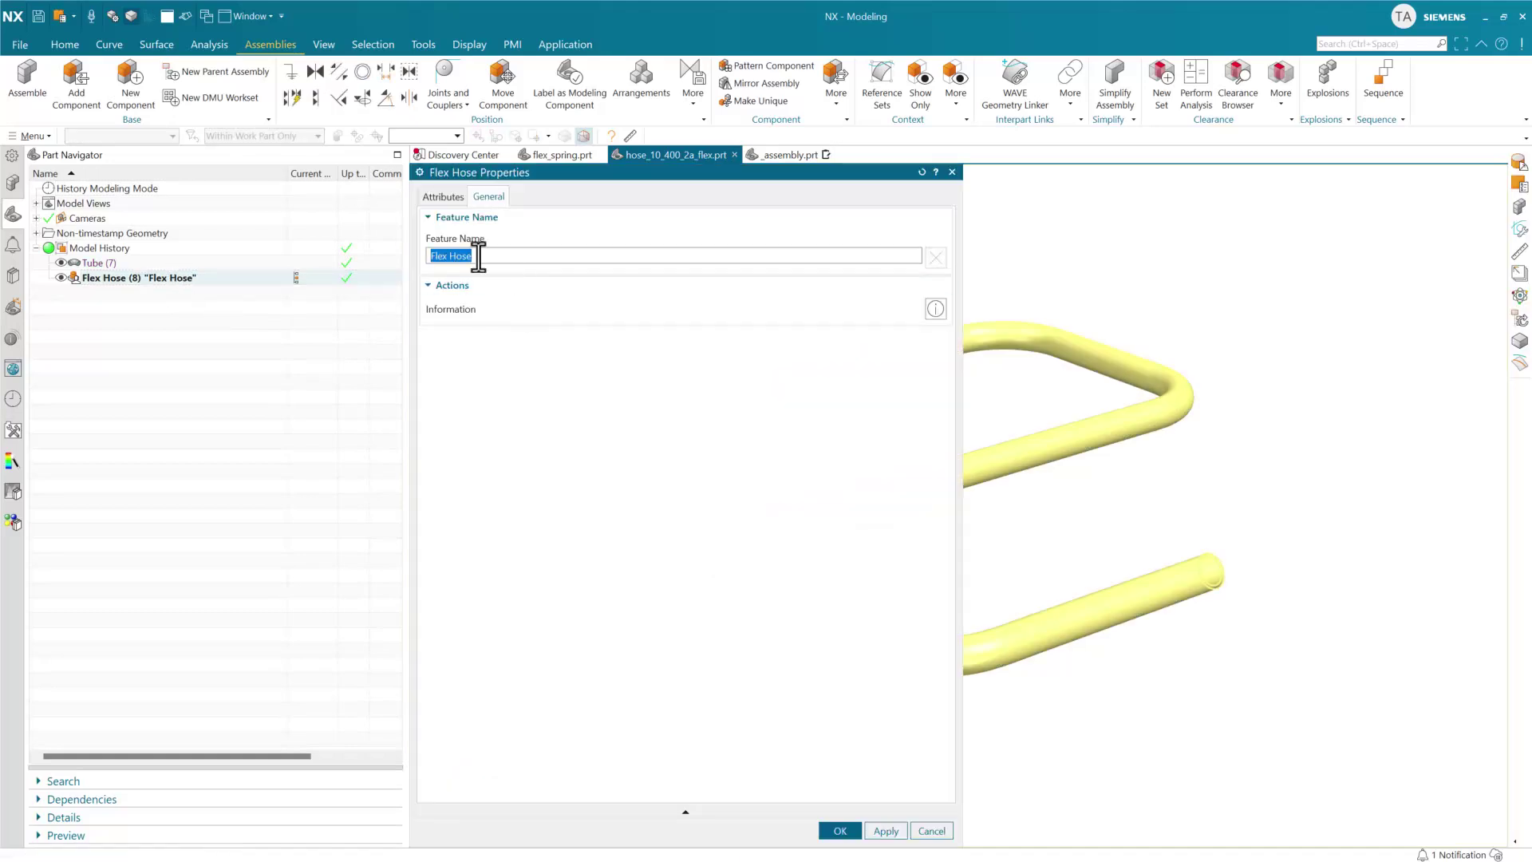
{"action": "left_click", "coordinate": [952, 173]}
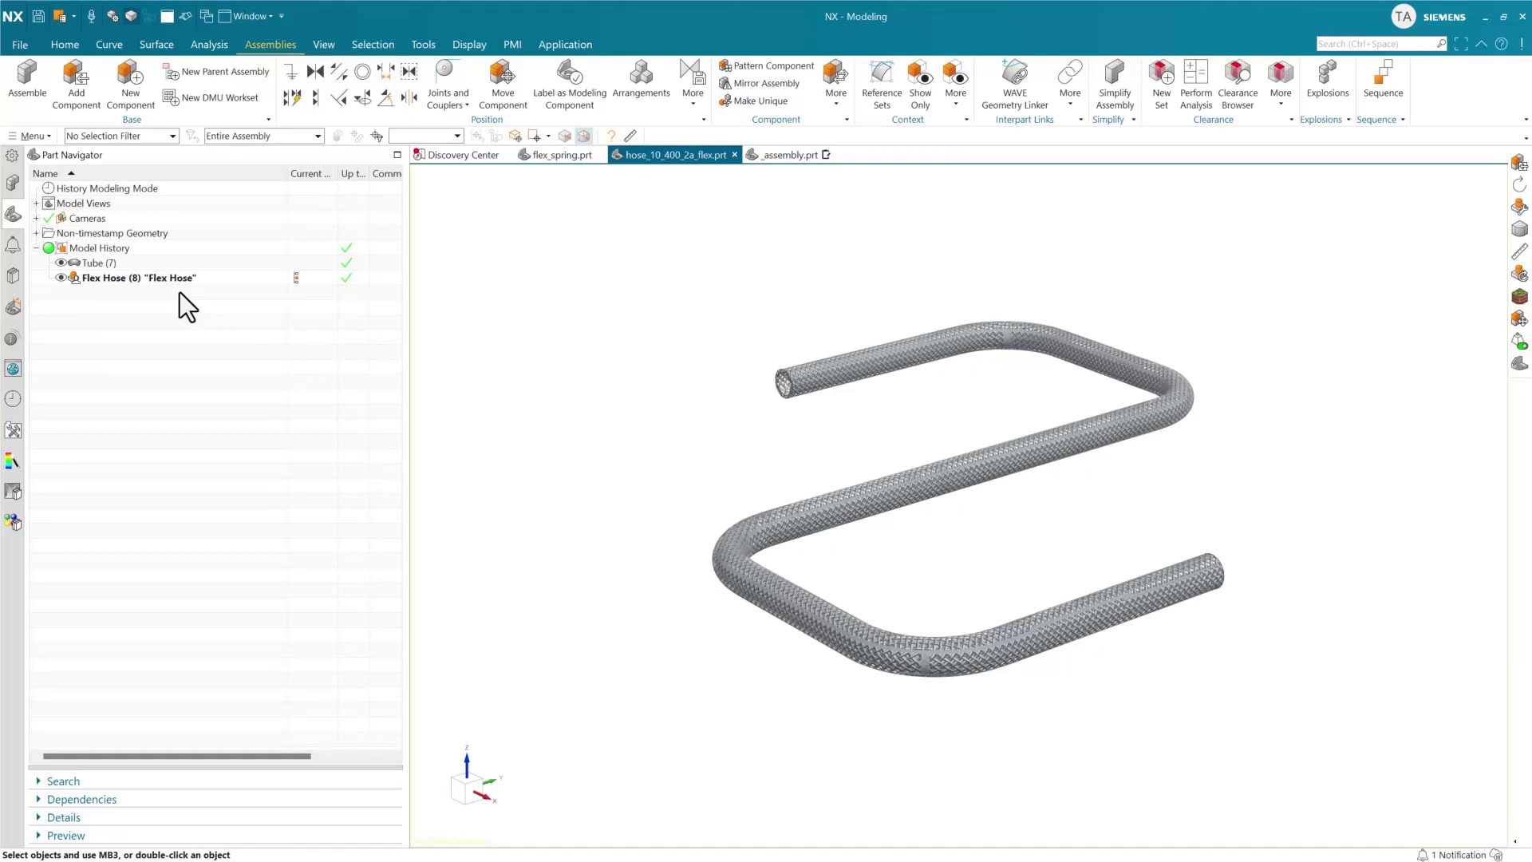
Convert the hose part's deformable feature definition to a feature template definition.
{"action": "left_click", "coordinate": [35, 135]}
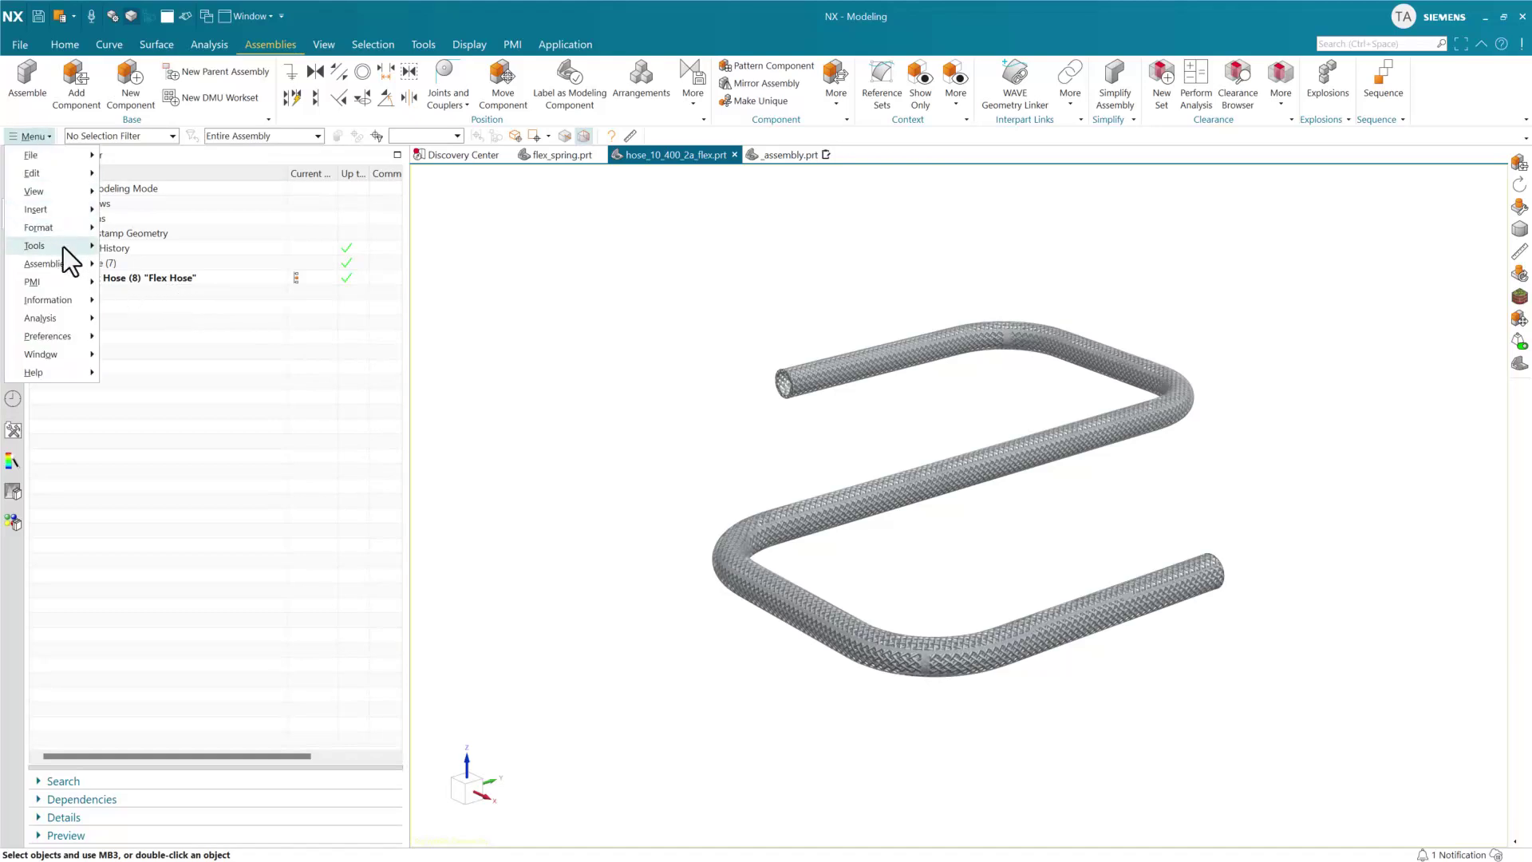
{"action": "mouse_move", "coordinate": [85, 249]}
{"action": "mouse_move", "coordinate": [175, 369]}
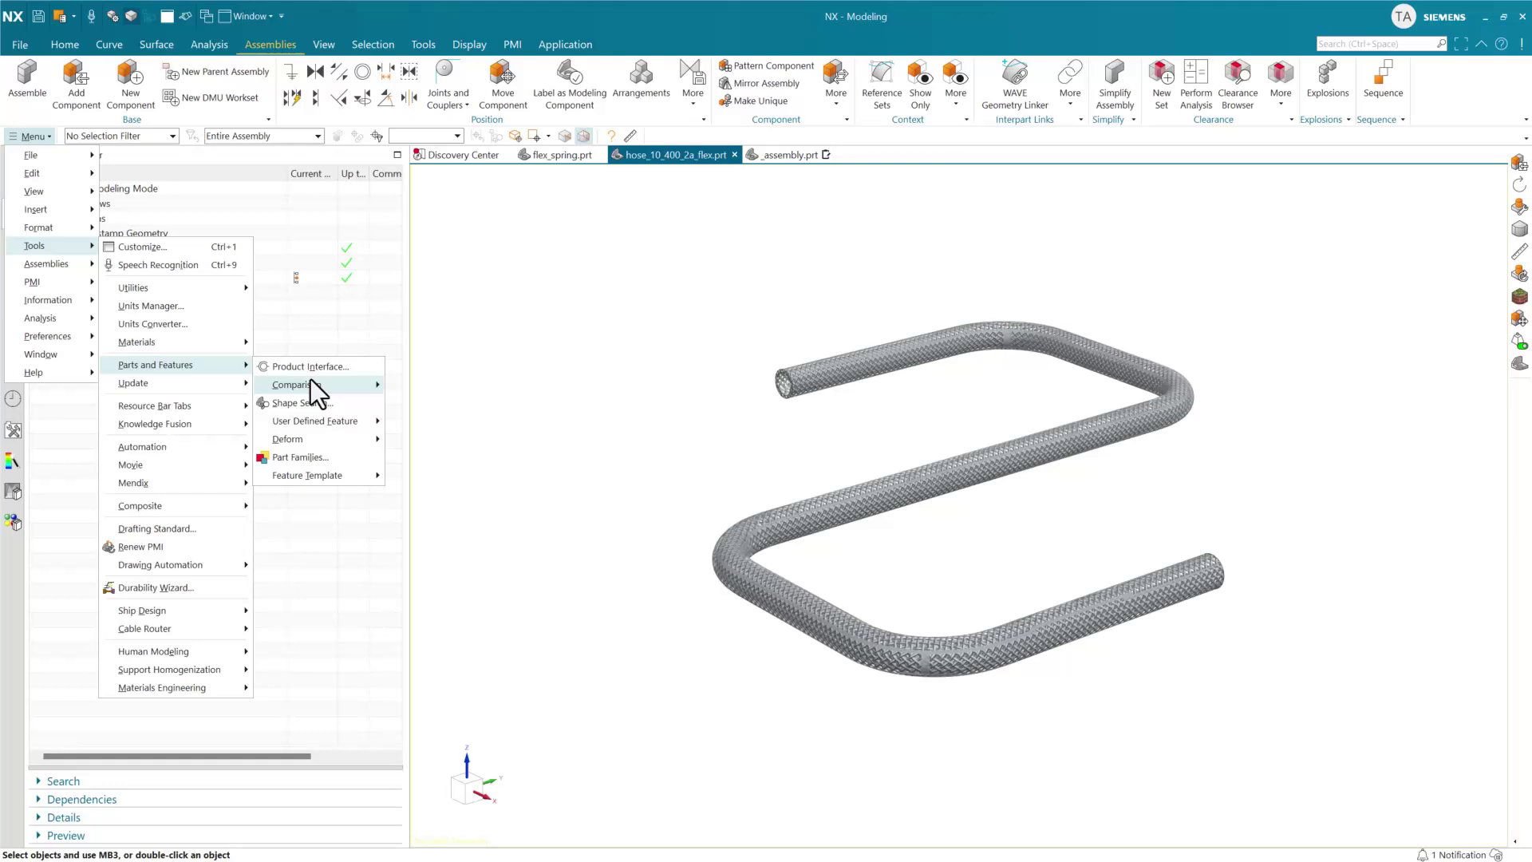
{"action": "mouse_move", "coordinate": [337, 437]}
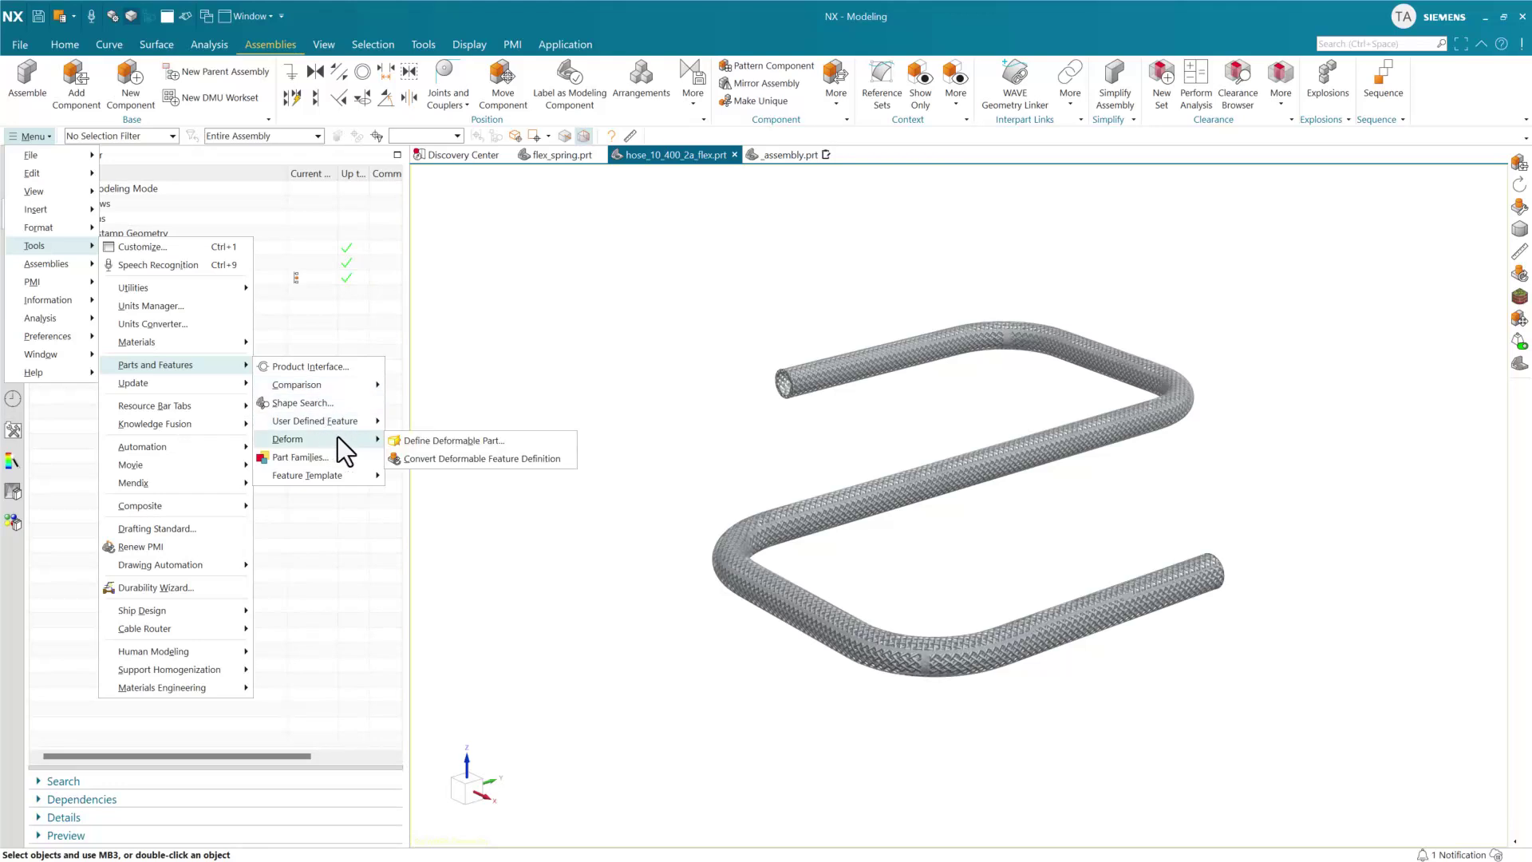
{"action": "left_click", "coordinate": [490, 458]}
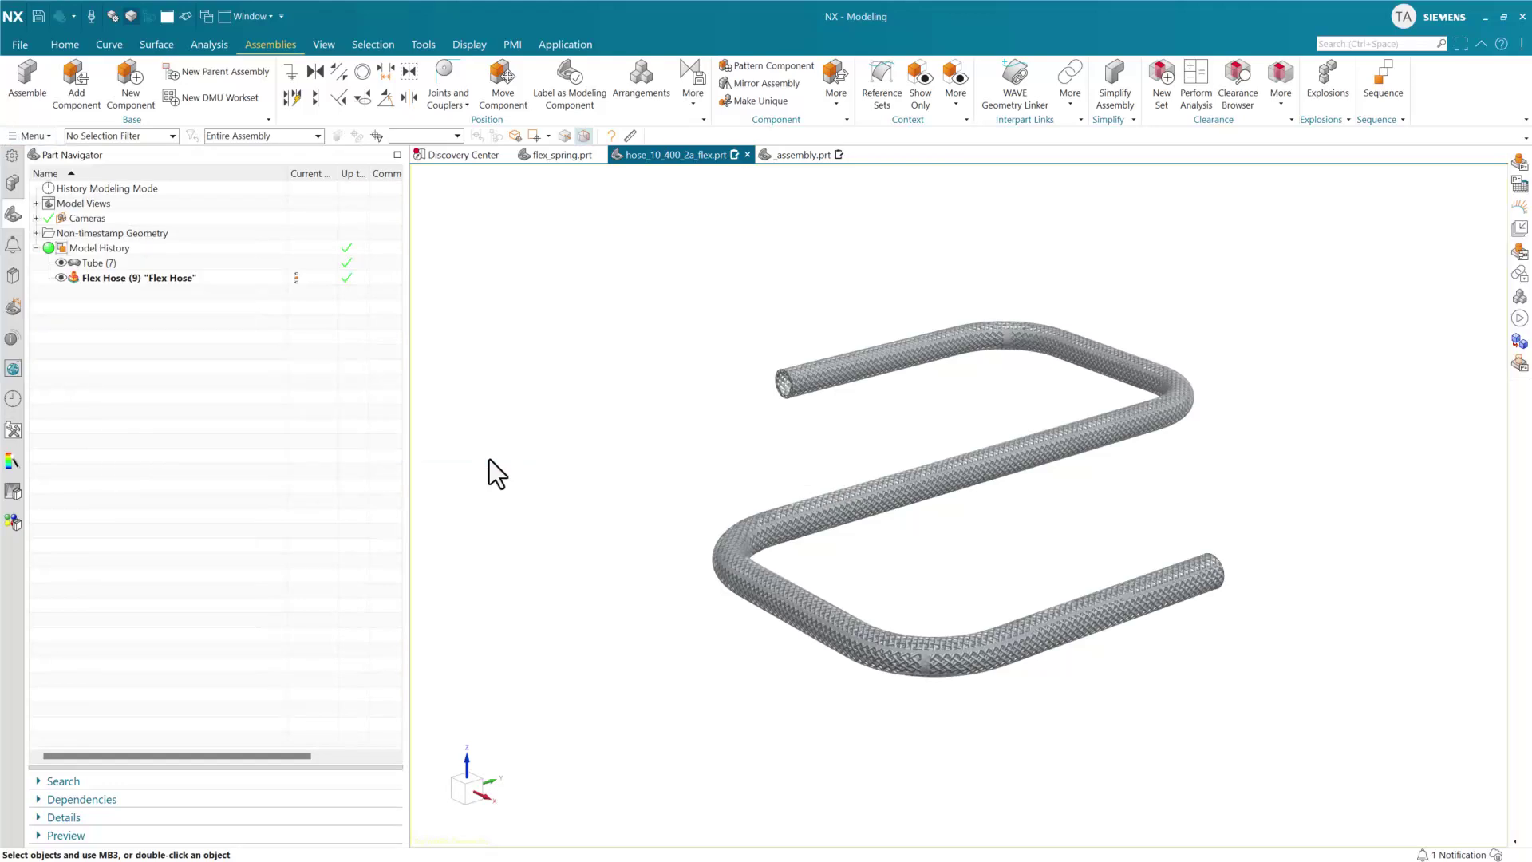
Open the converted Flex Hose definition for editing, start configuring its user interface, and inspect the Tube (7) group's guide reference.
{"action": "left_click", "coordinate": [174, 276]}
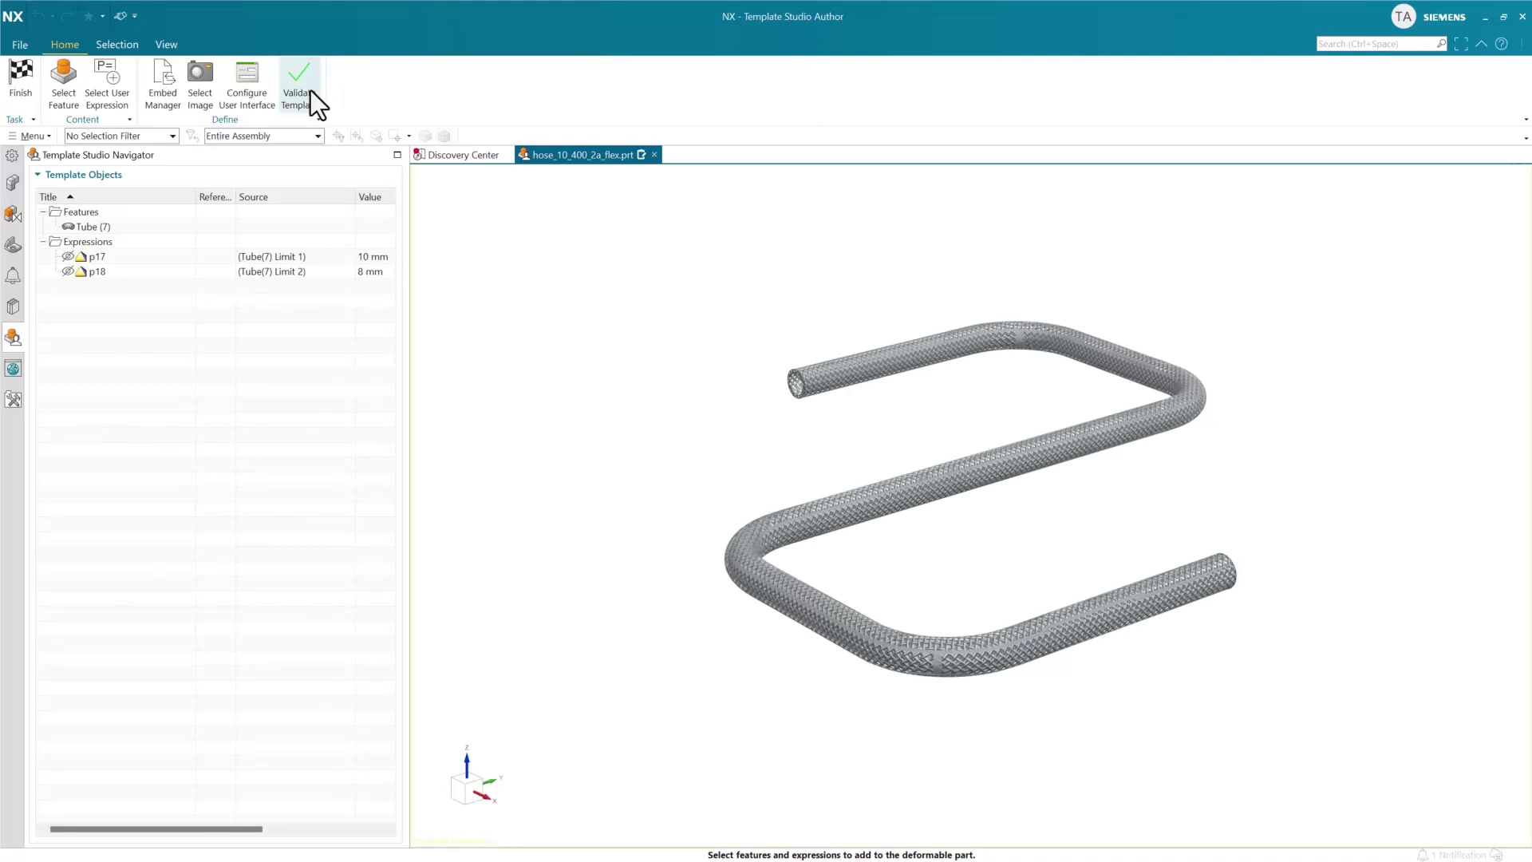
{"action": "left_click", "coordinate": [251, 99]}
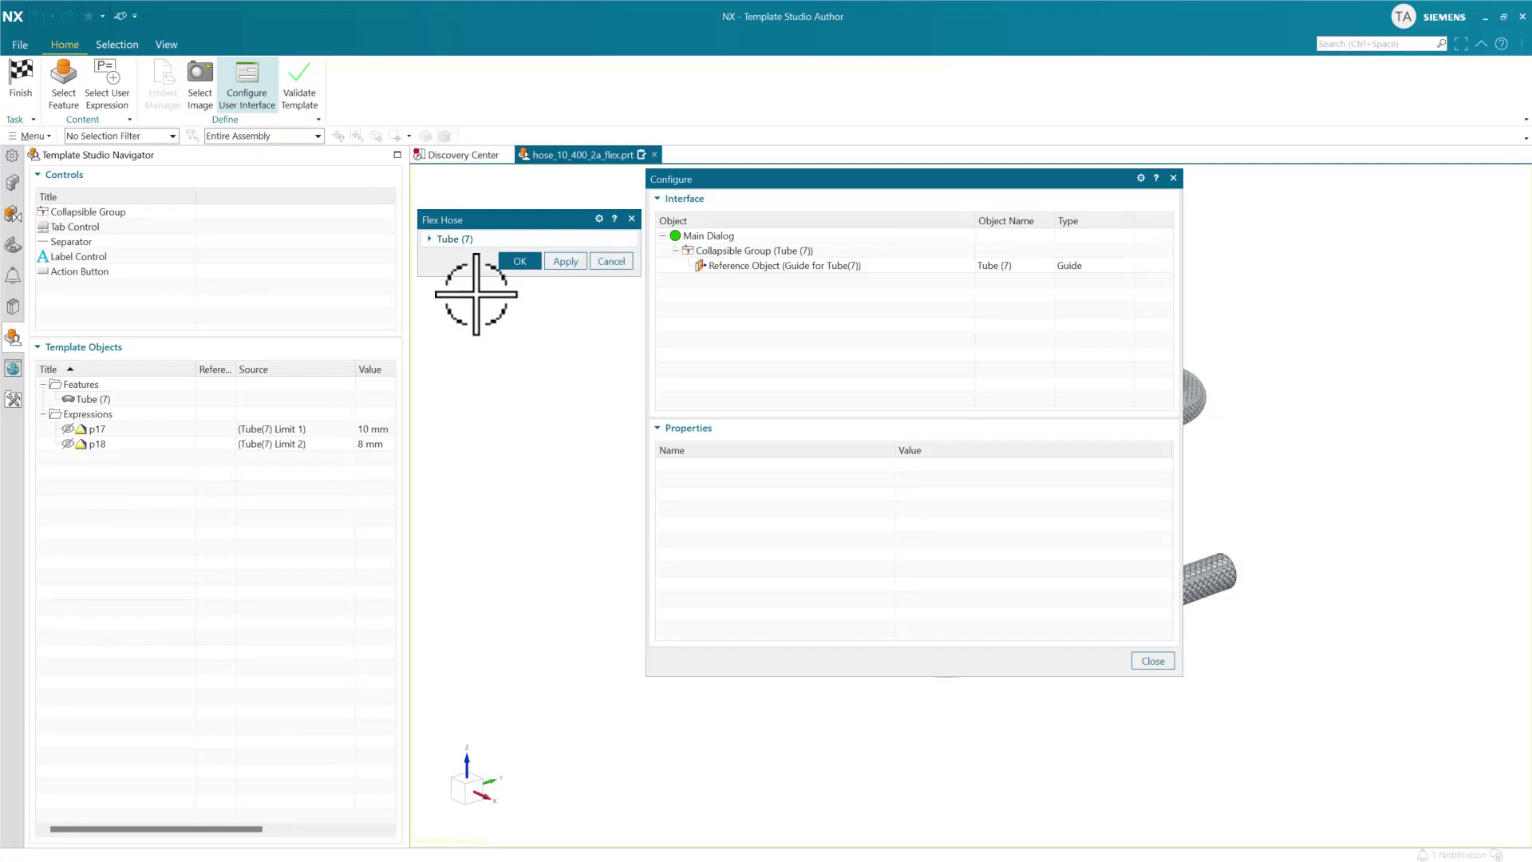
{"action": "left_click", "coordinate": [429, 241]}
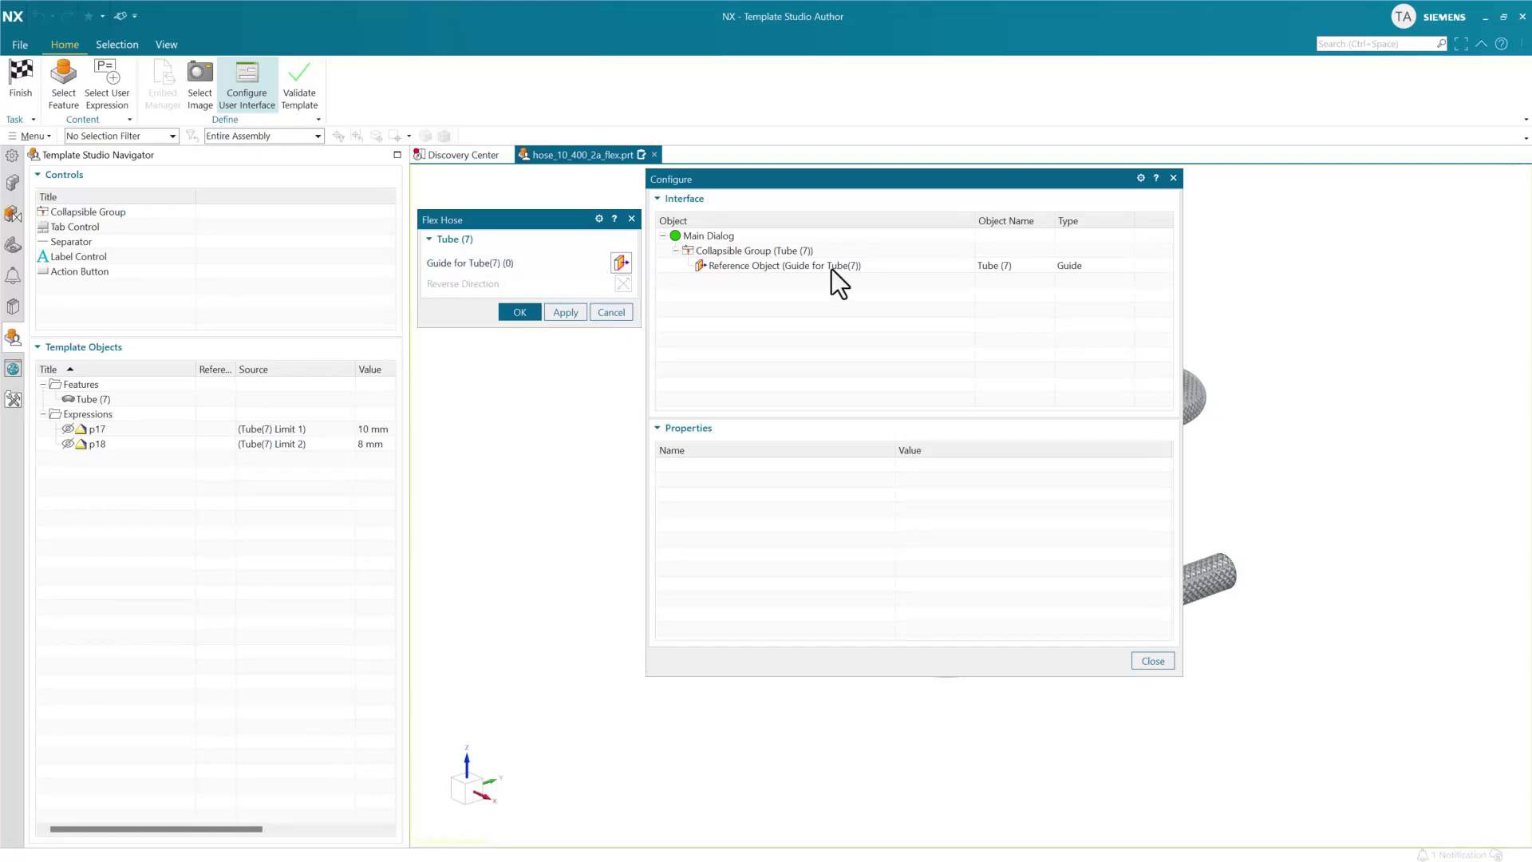
{"action": "left_click", "coordinate": [807, 266]}
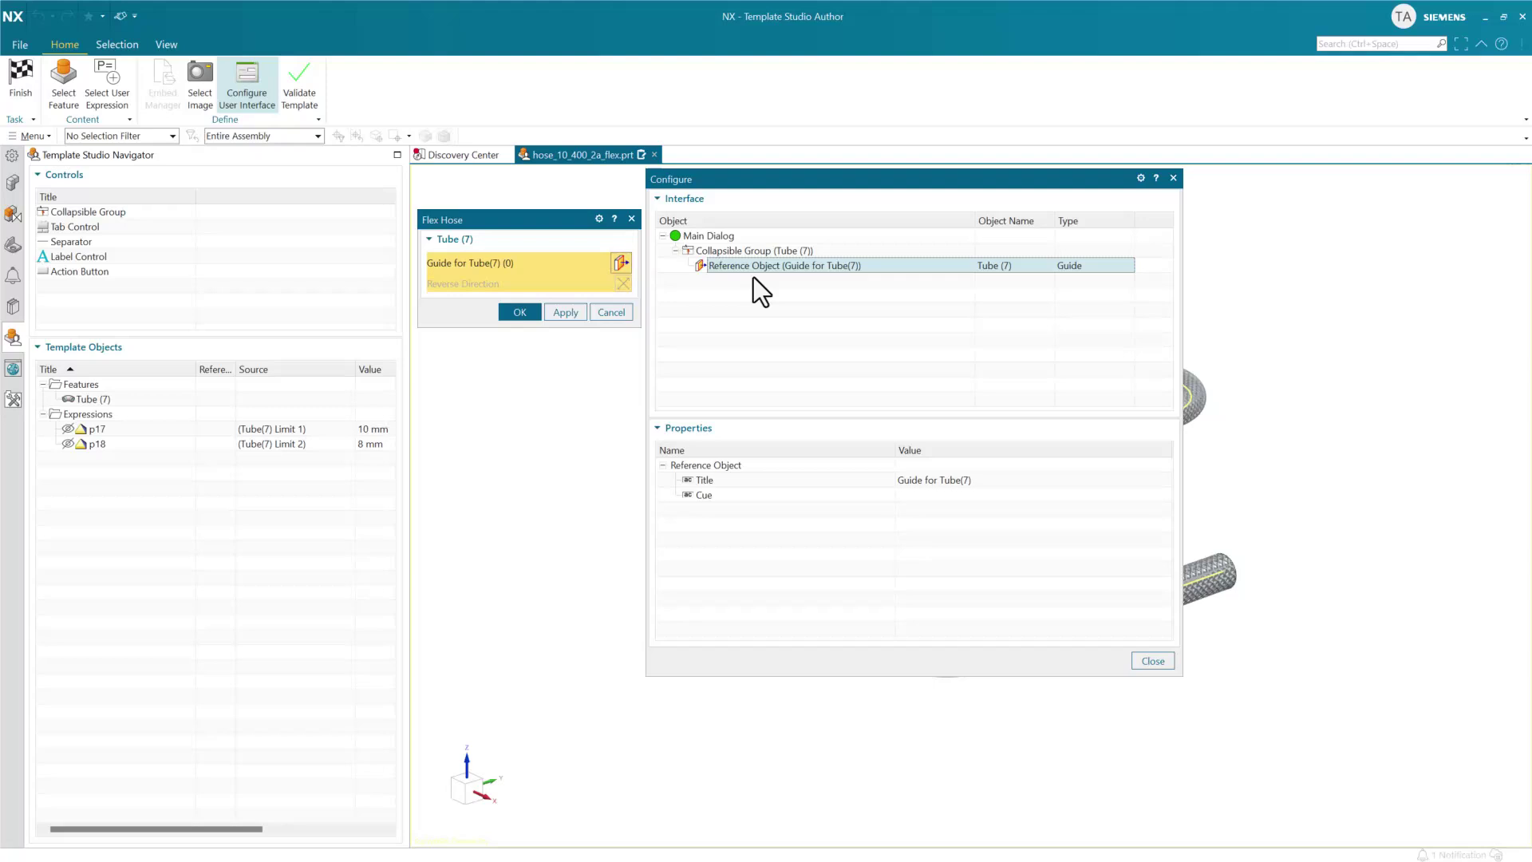
Retitle the hose dialog's Tube (7) collapsible group as "Parameters".
{"action": "left_click", "coordinate": [759, 251]}
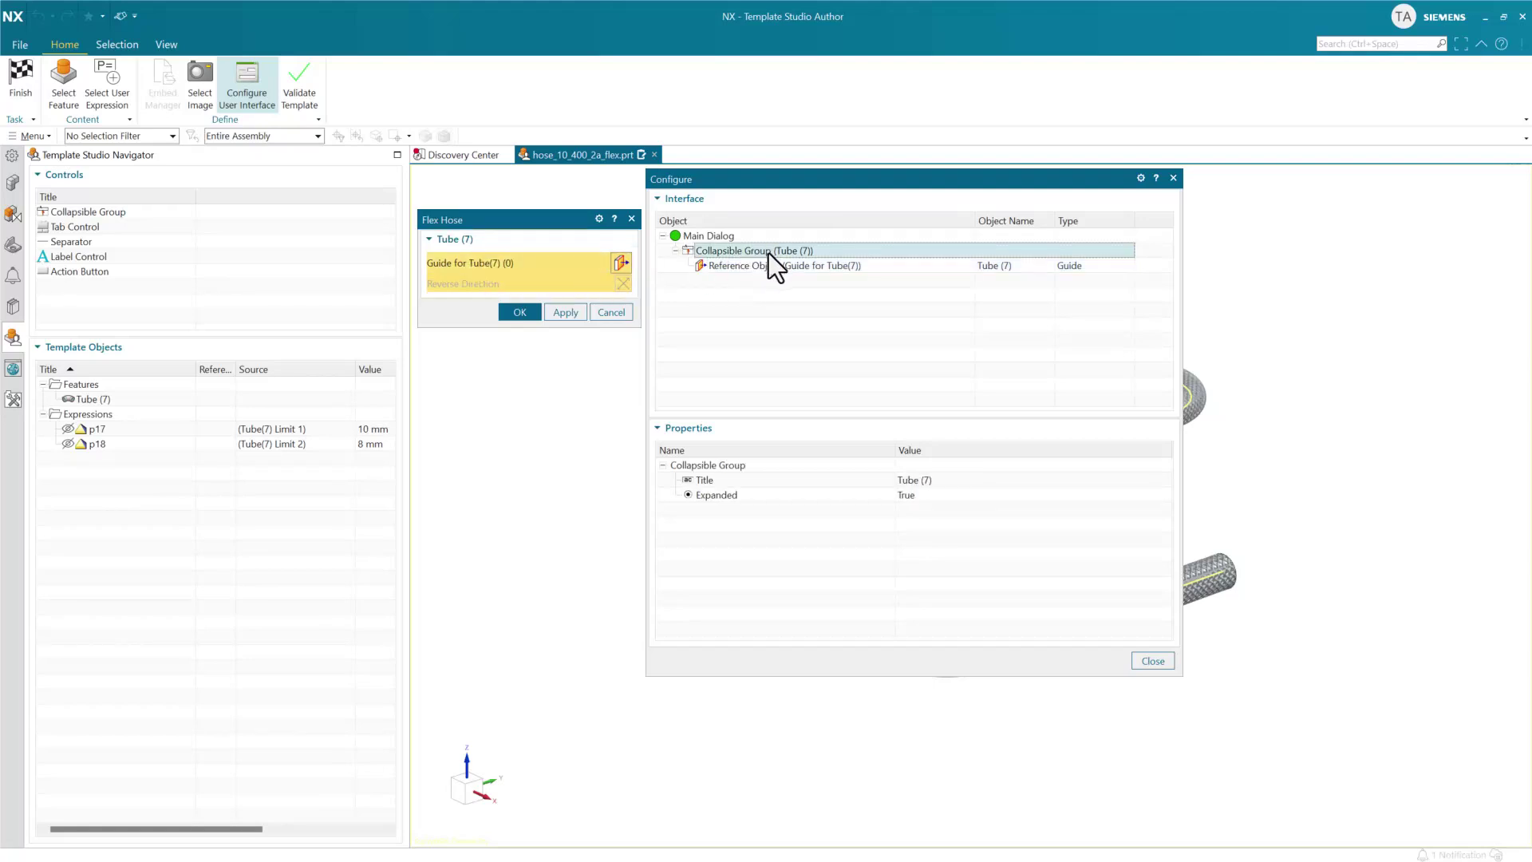
{"action": "left_click", "coordinate": [935, 480]}
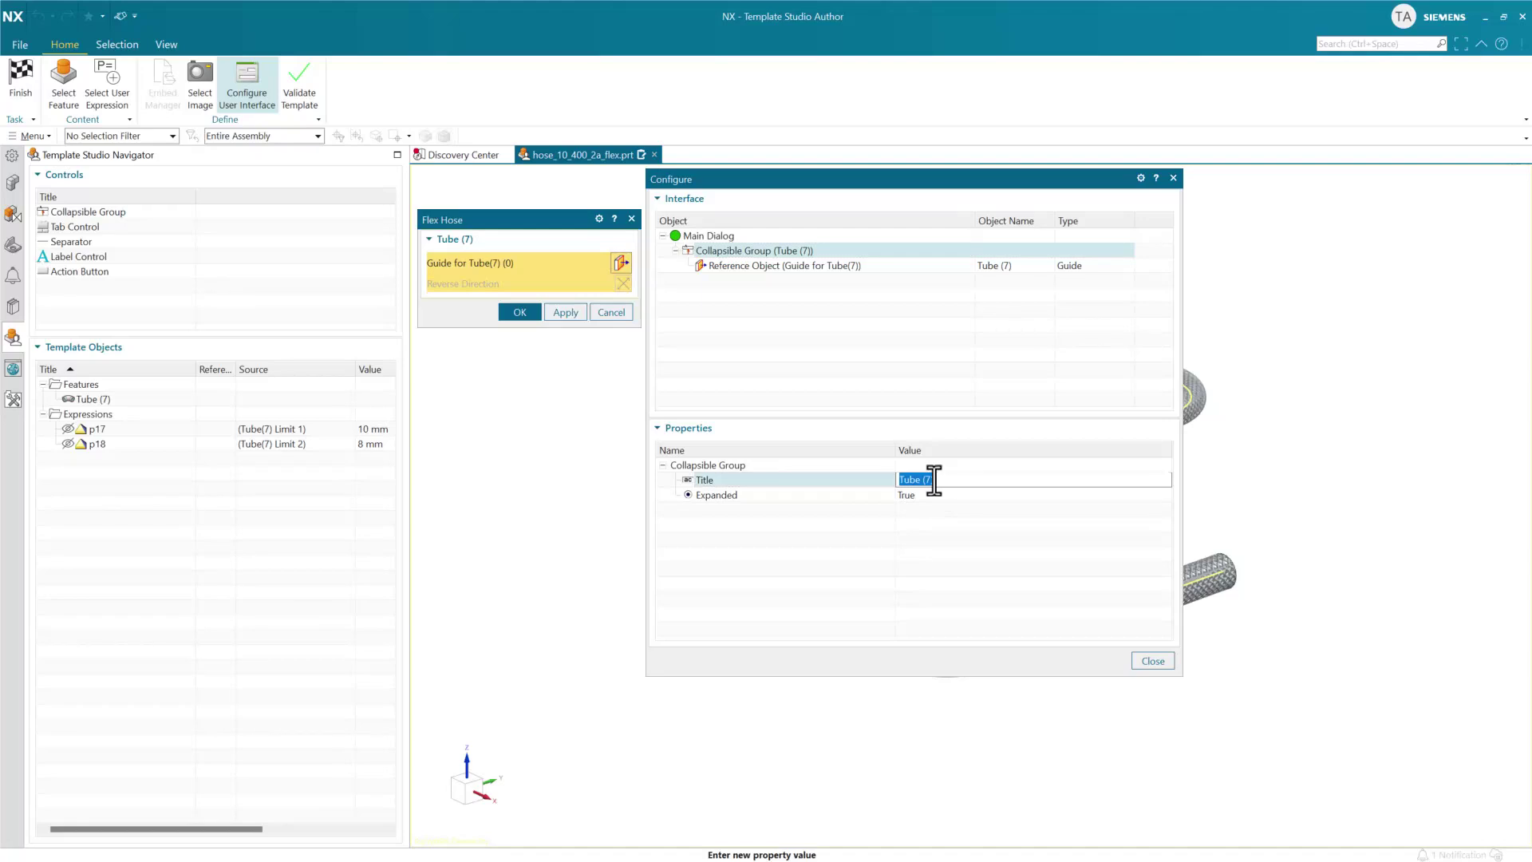
{"action": "type", "text": "Parameters"}
{"action": "key", "text": "Return"}
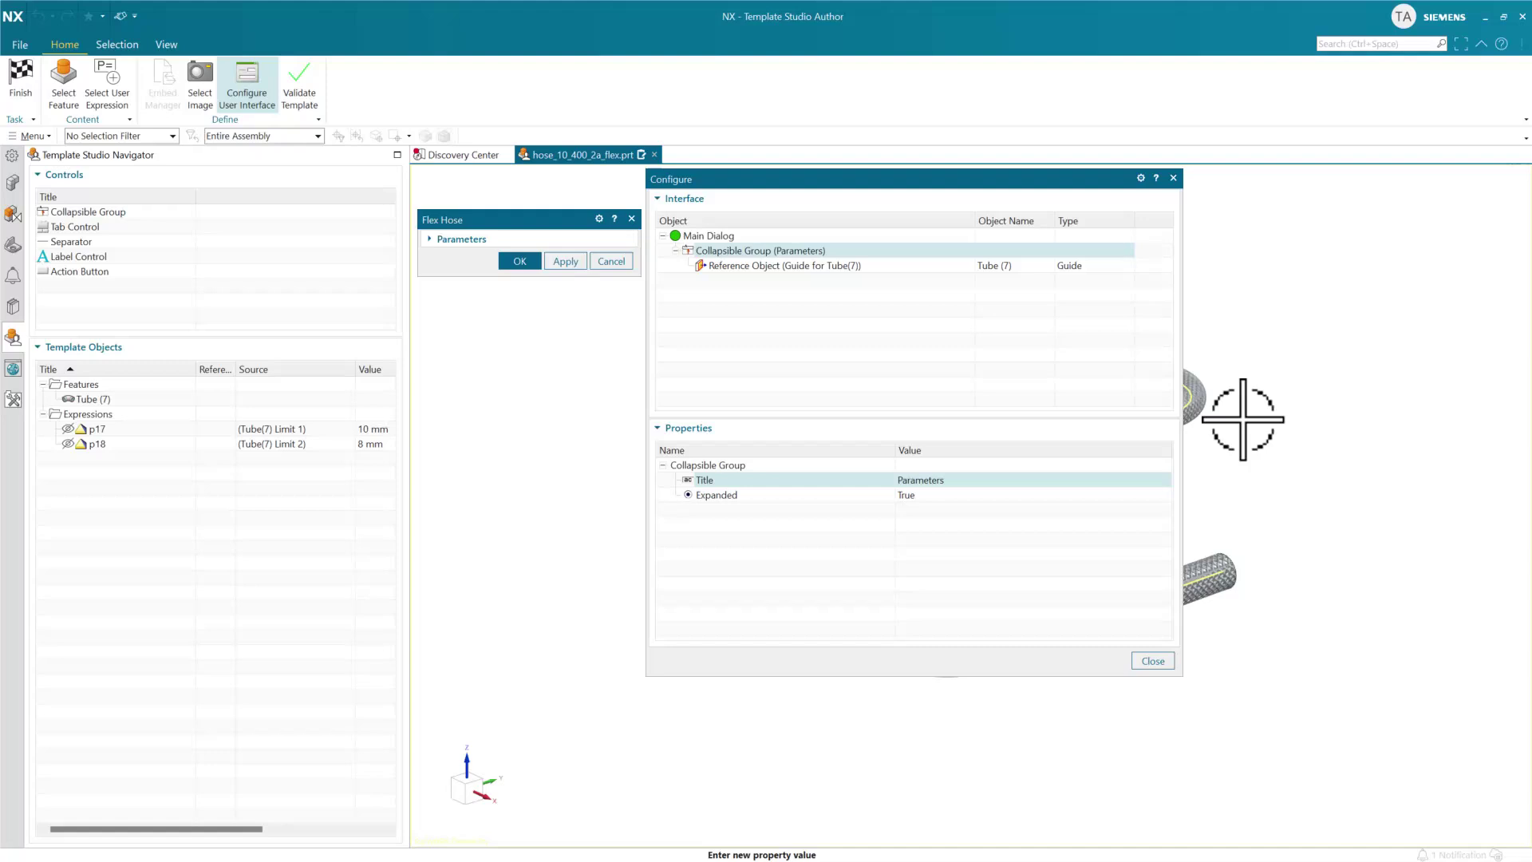
Retitle the tube's guide reference object as "Select Guide Curve".
{"action": "left_click", "coordinate": [875, 267]}
{"action": "left_click", "coordinate": [952, 480]}
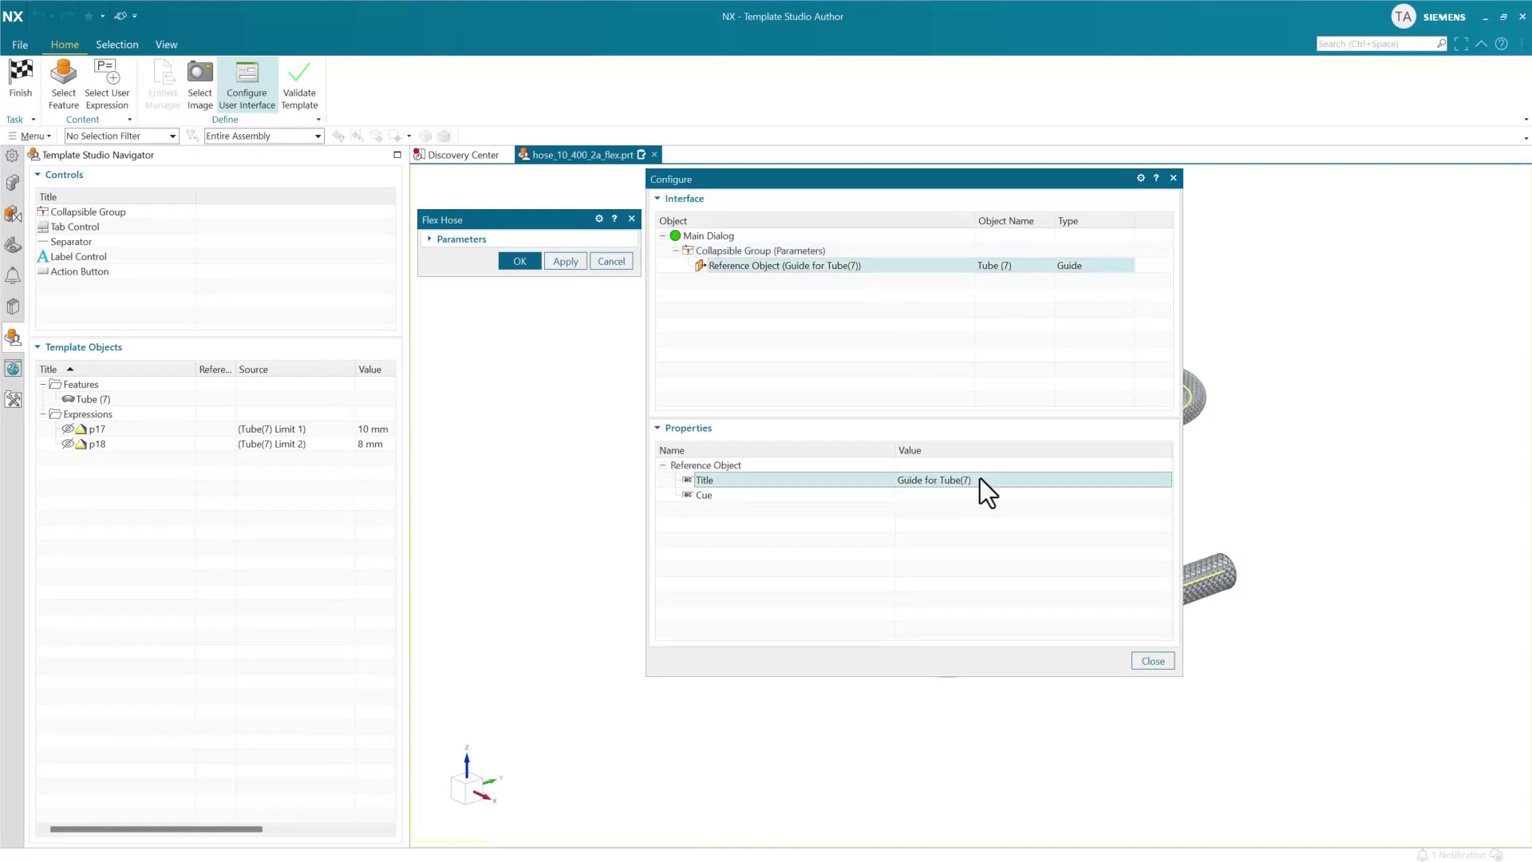
{"action": "left_click", "coordinate": [954, 480]}
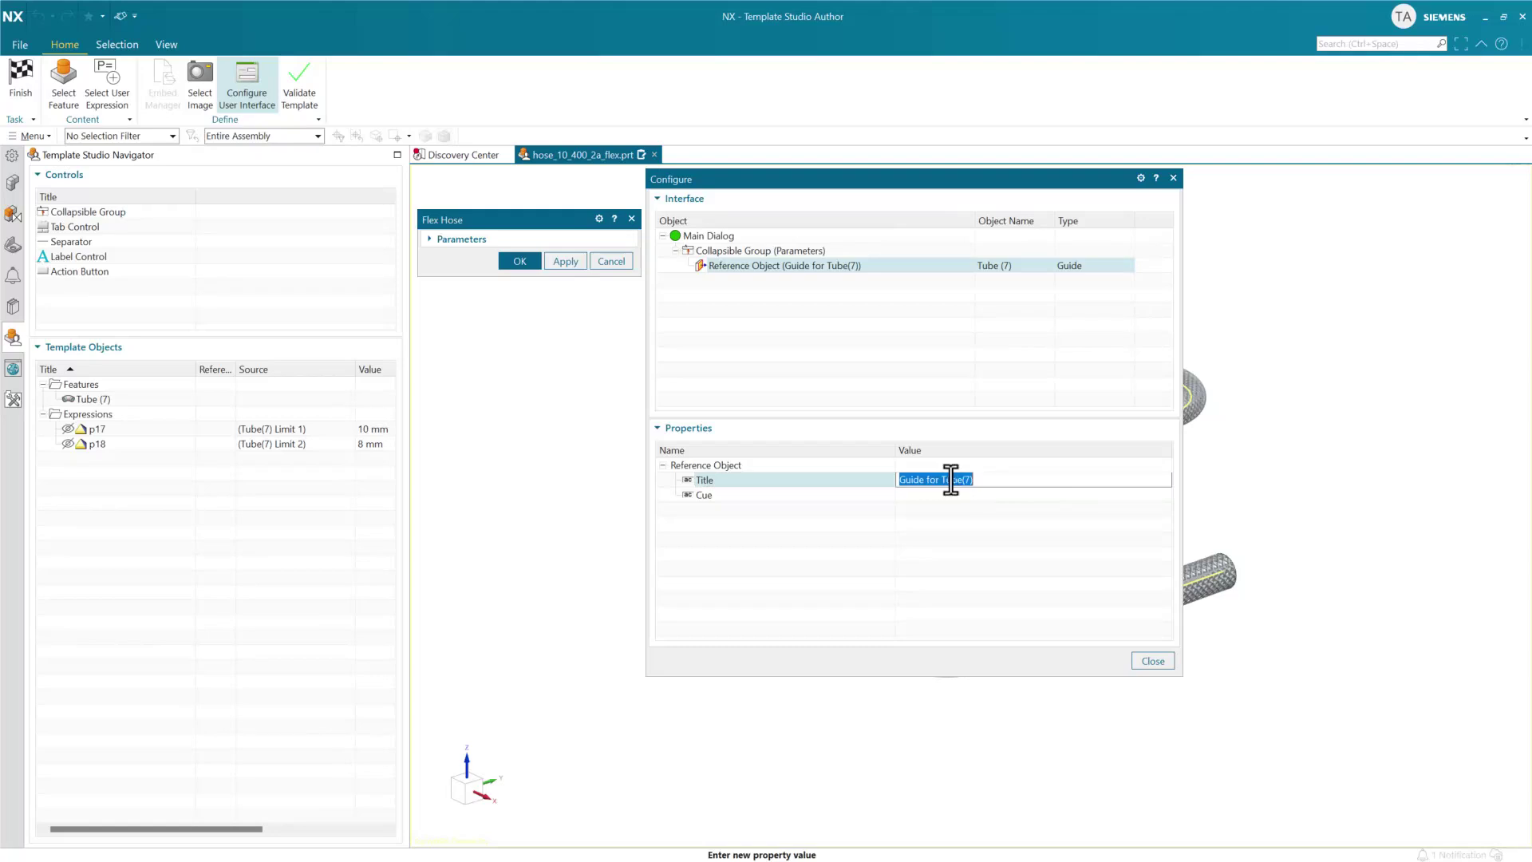
{"action": "left_click_drag", "start_coordinate": [923, 480], "coordinate": [1020, 491]}
{"action": "key", "text": "BackSpace"}
{"action": "key", "text": "Home"}
{"action": "type", "text": "Guide"}
{"action": "key", "text": "shift+Home"}
{"action": "type", "text": "Select"}
{"action": "key", "text": "End"}
{"action": "type", "text": "Curve"}
{"action": "key", "text": "Return"}
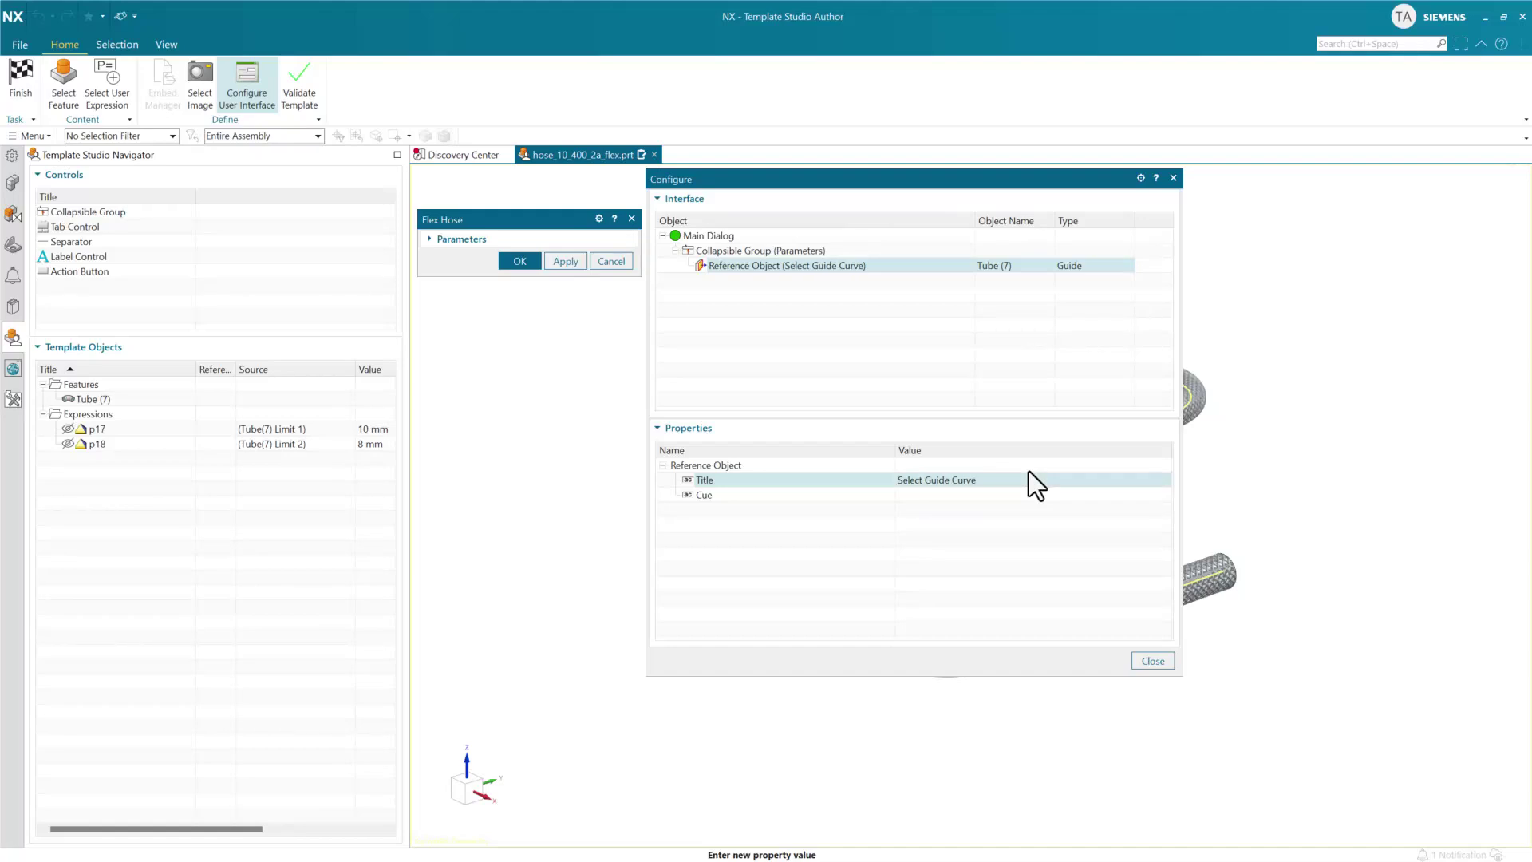
Check the expanded Parameters group in the Flex Hose dialog, finish the template edit and save the hose part.
{"action": "left_click", "coordinate": [432, 241]}
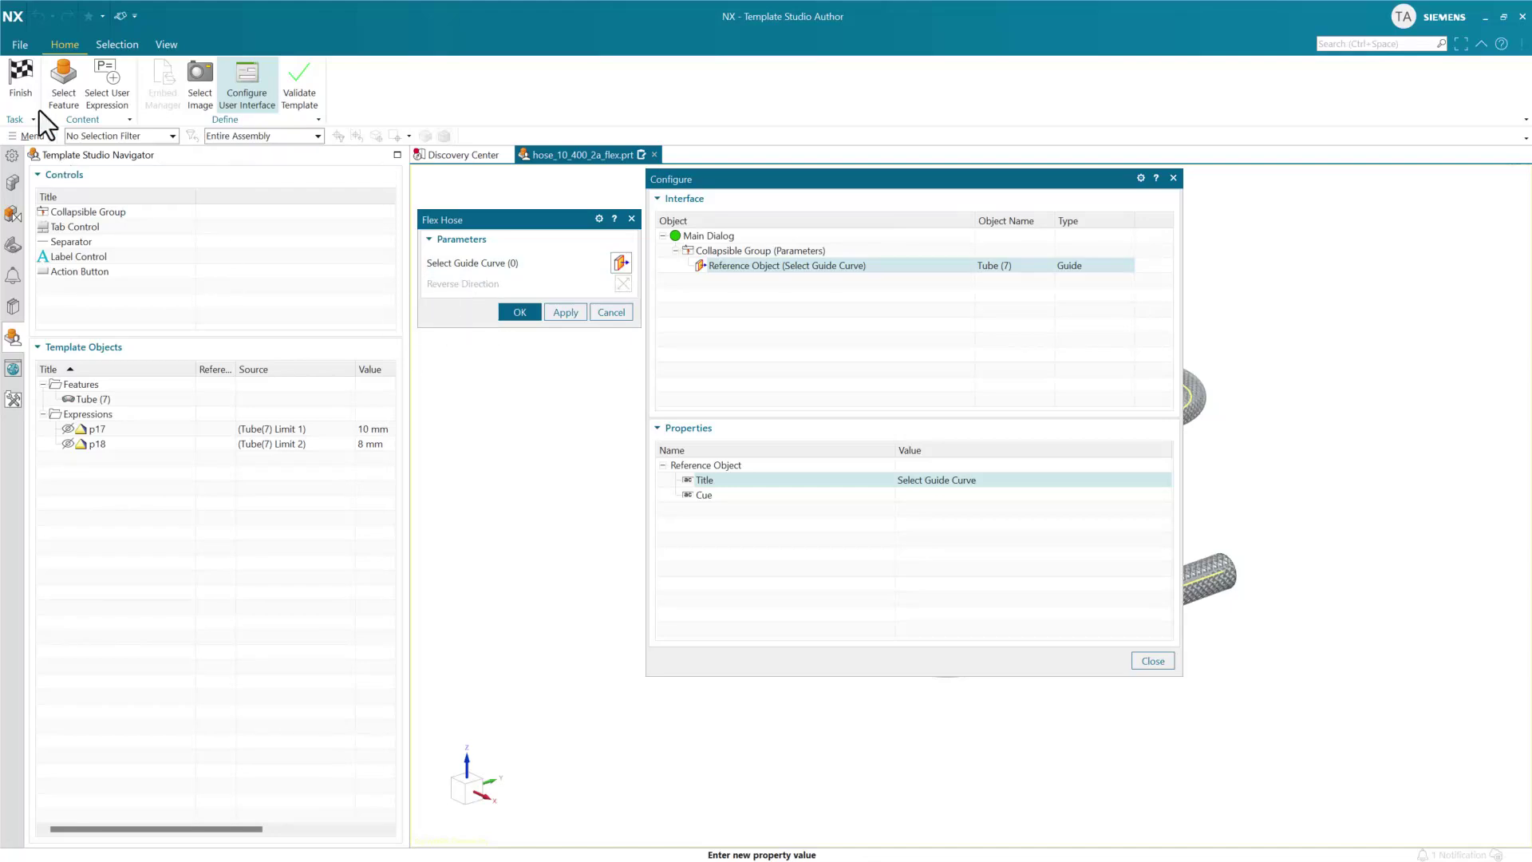
{"action": "left_click", "coordinate": [18, 78]}
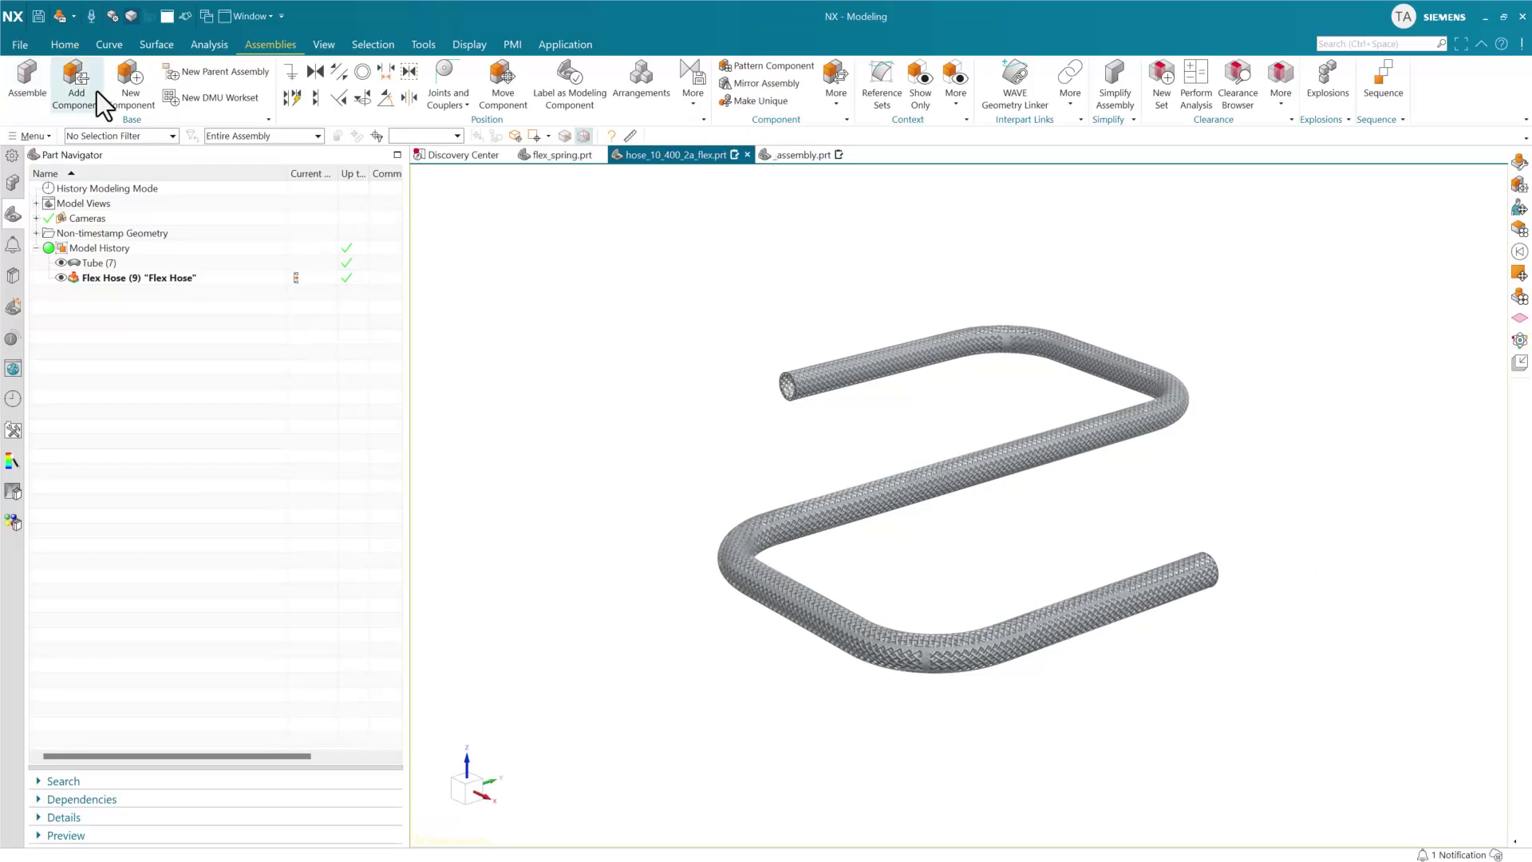
{"action": "left_click", "coordinate": [37, 17]}
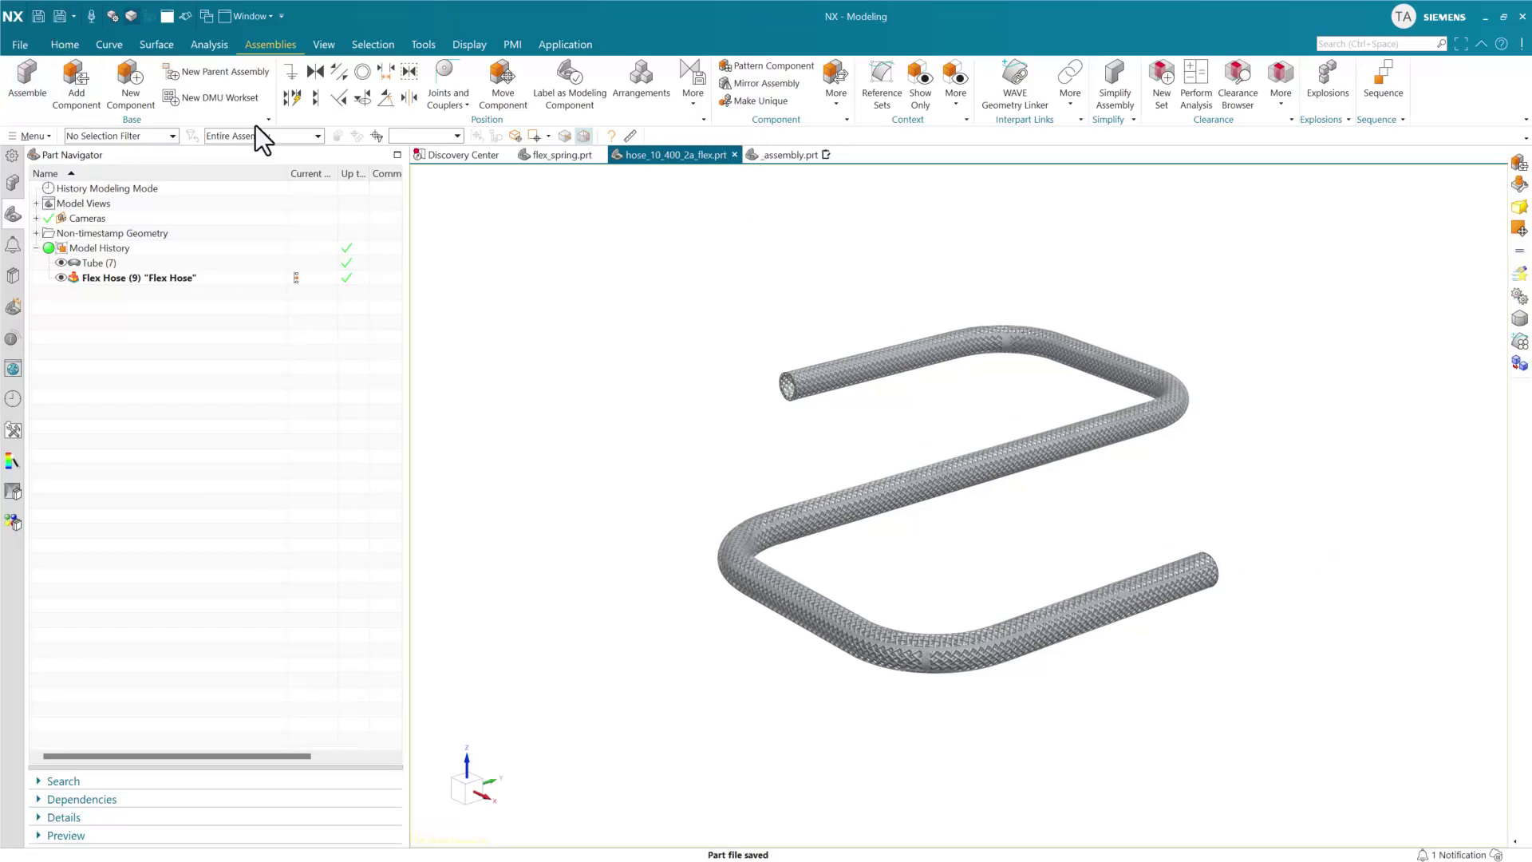
Add hose_10_400_2a_flex.prt to the assembly as a component, using the lower blue spline between the connectors as its guide curve.
{"action": "left_click", "coordinate": [795, 153]}
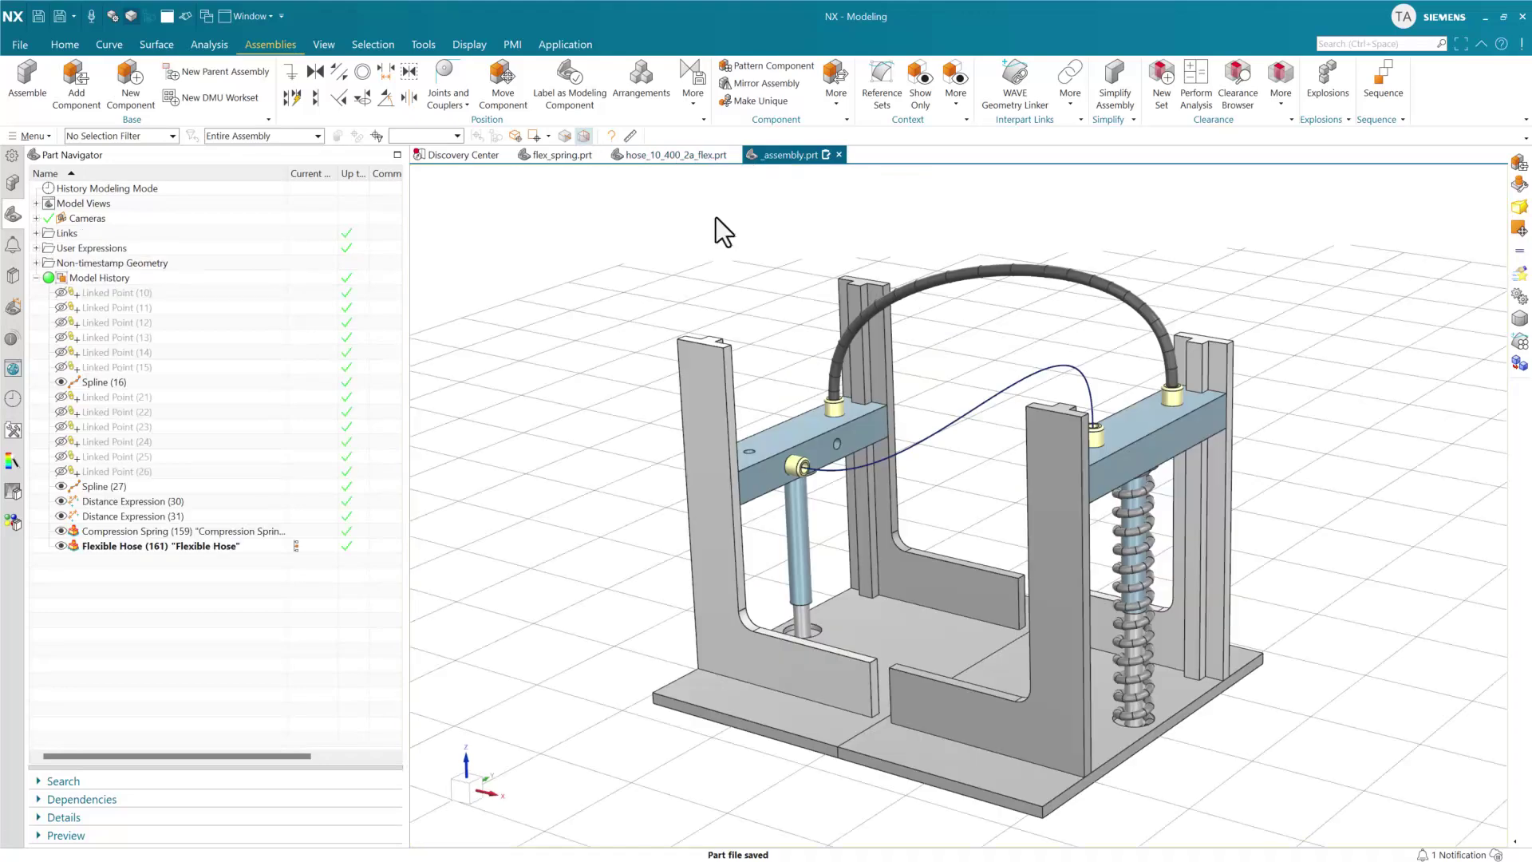
{"action": "left_click", "coordinate": [79, 92]}
{"action": "left_click", "coordinate": [511, 361]}
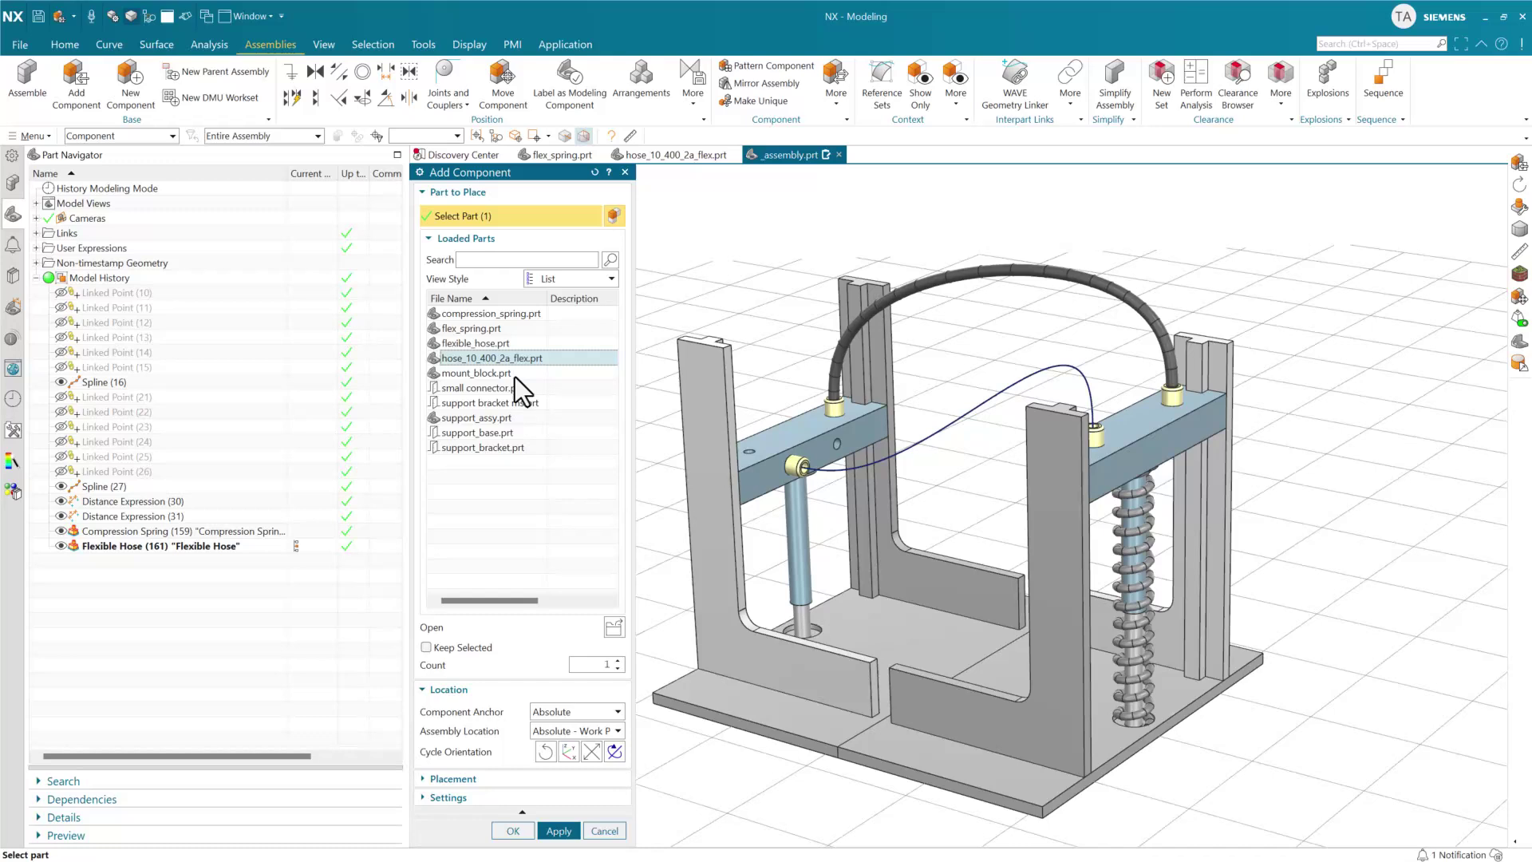
{"action": "left_click", "coordinate": [513, 830]}
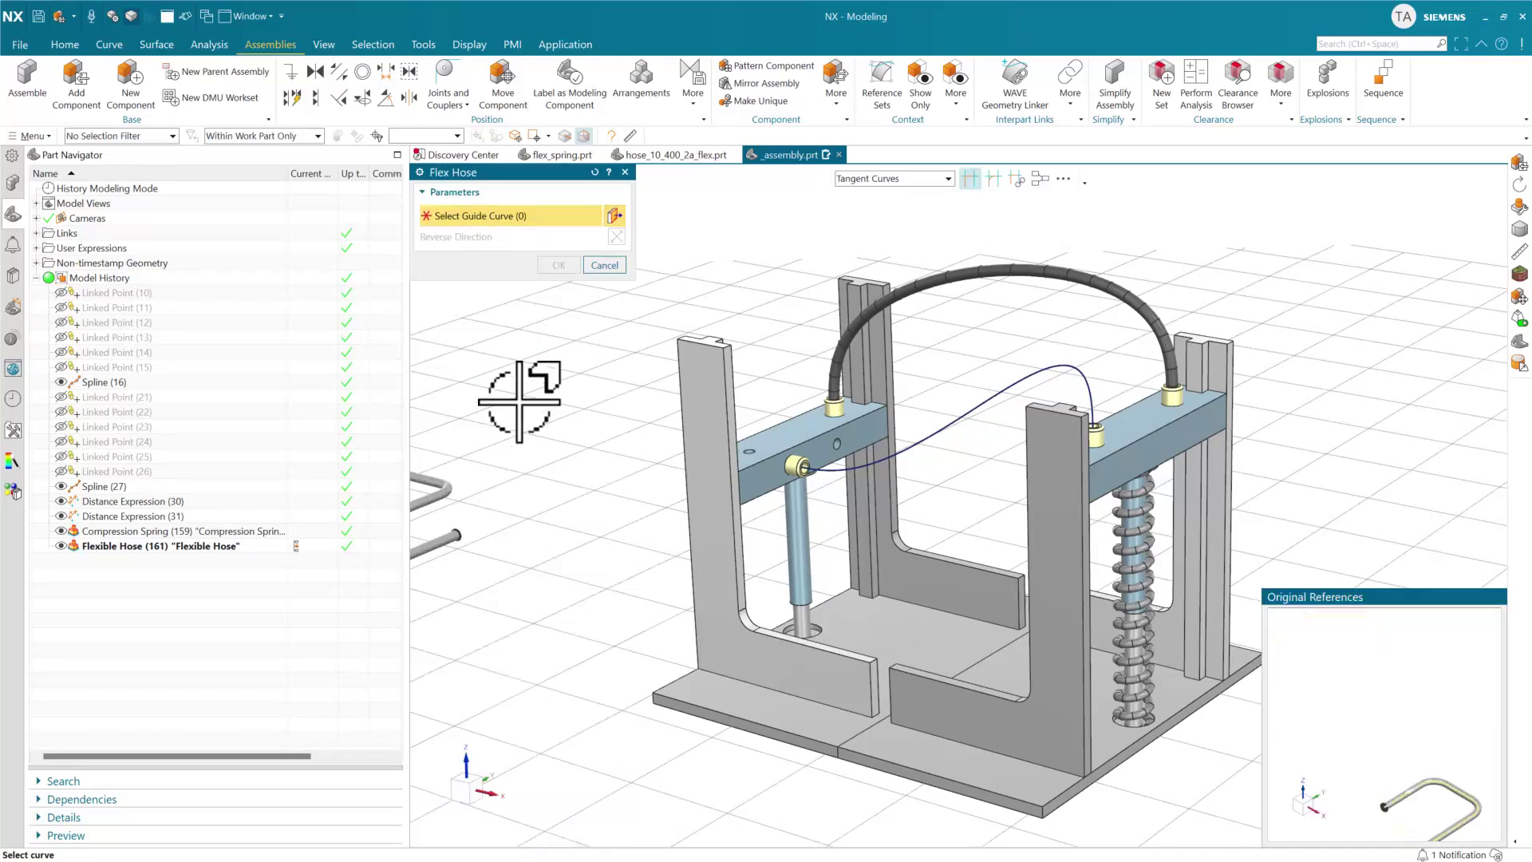
{"action": "left_click", "coordinate": [998, 390]}
{"action": "left_click", "coordinate": [554, 265]}
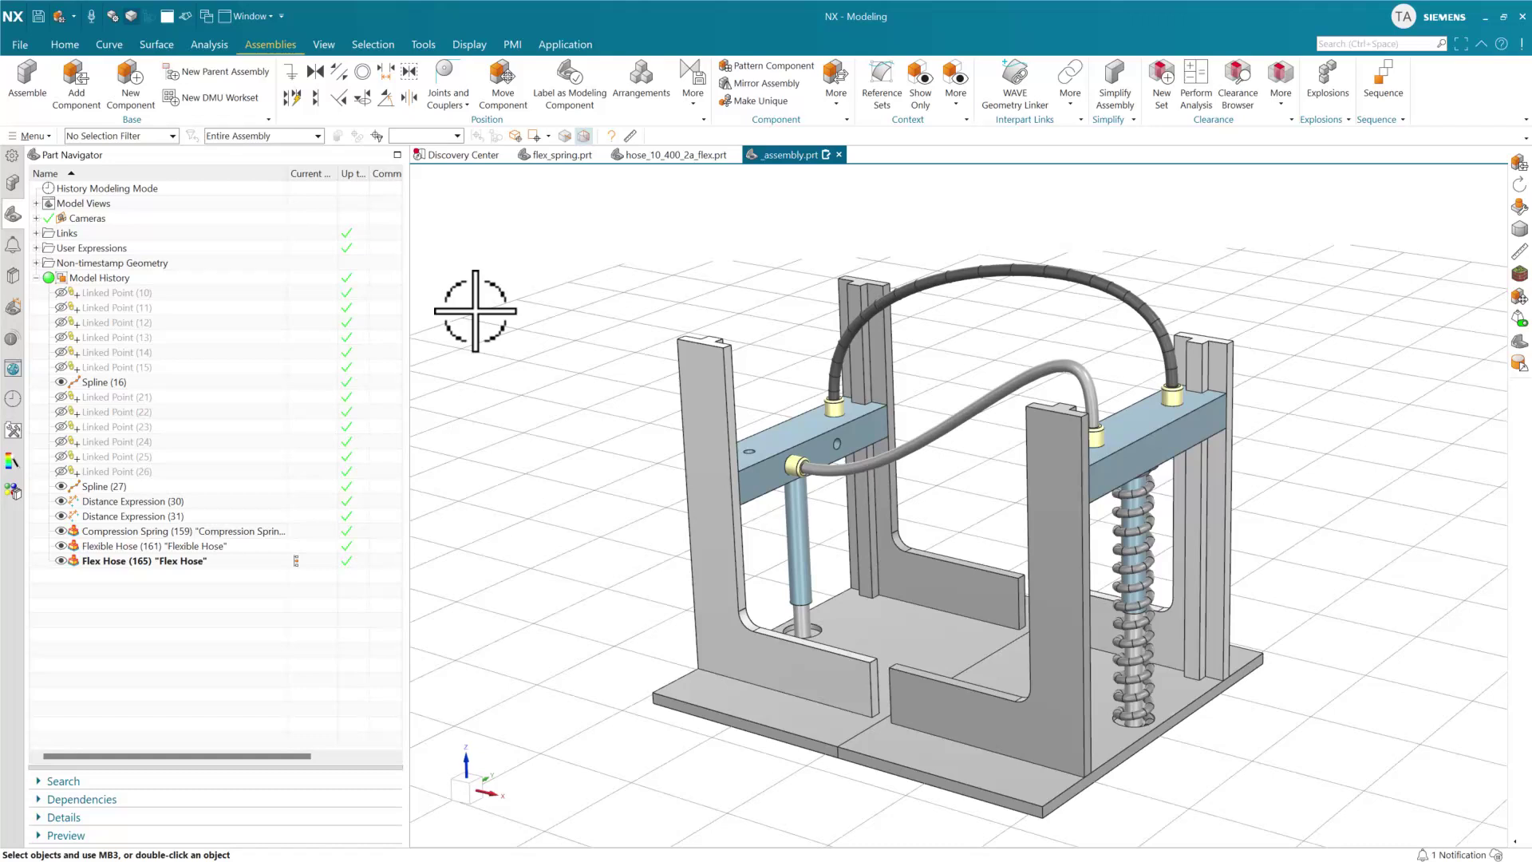
{"action": "left_click", "coordinate": [672, 158]}
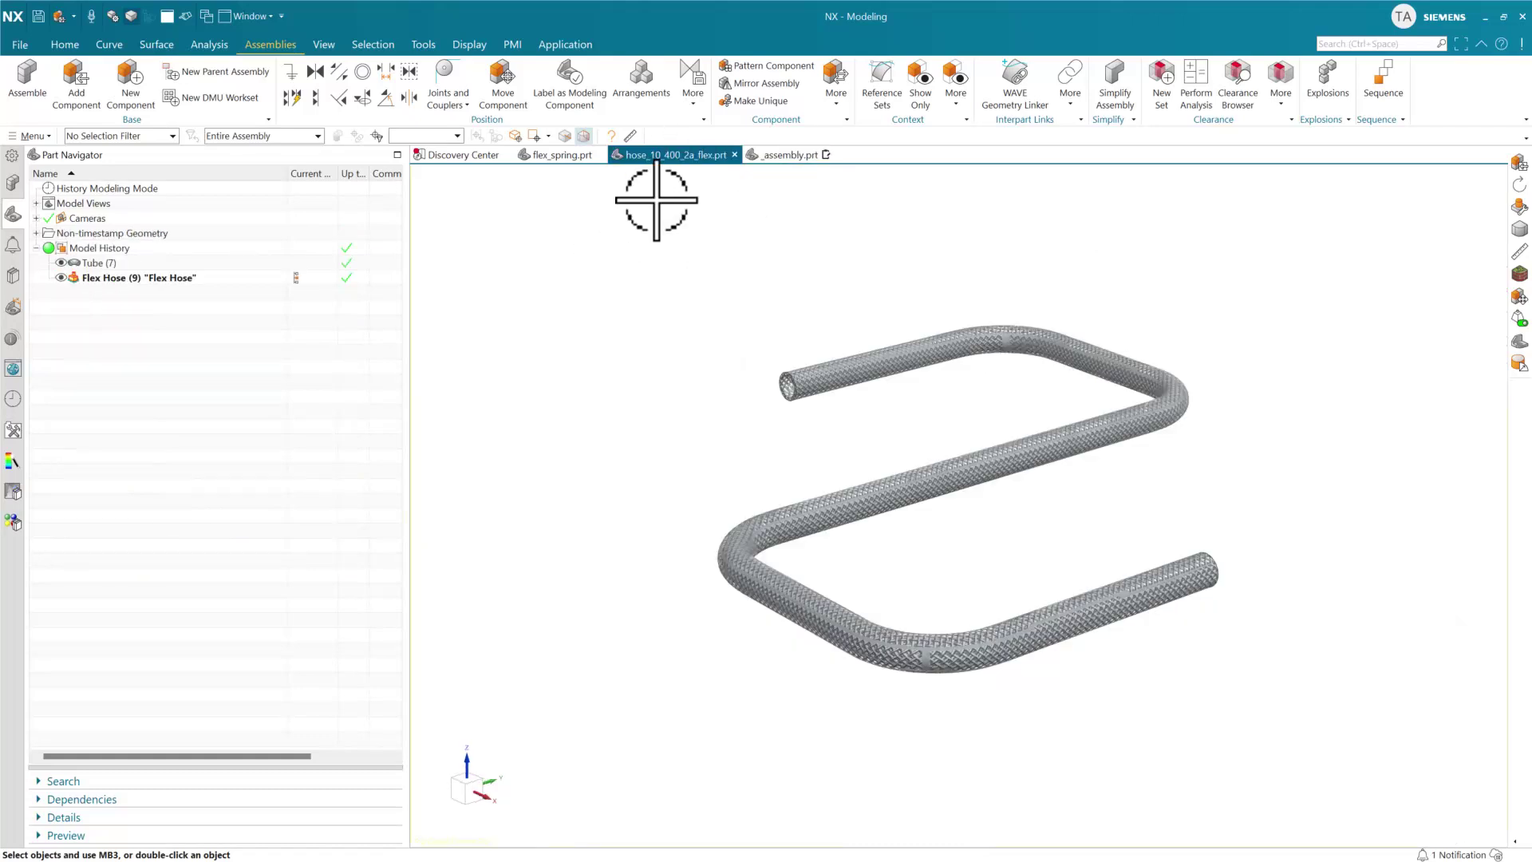
{"action": "double_click", "coordinate": [156, 279]}
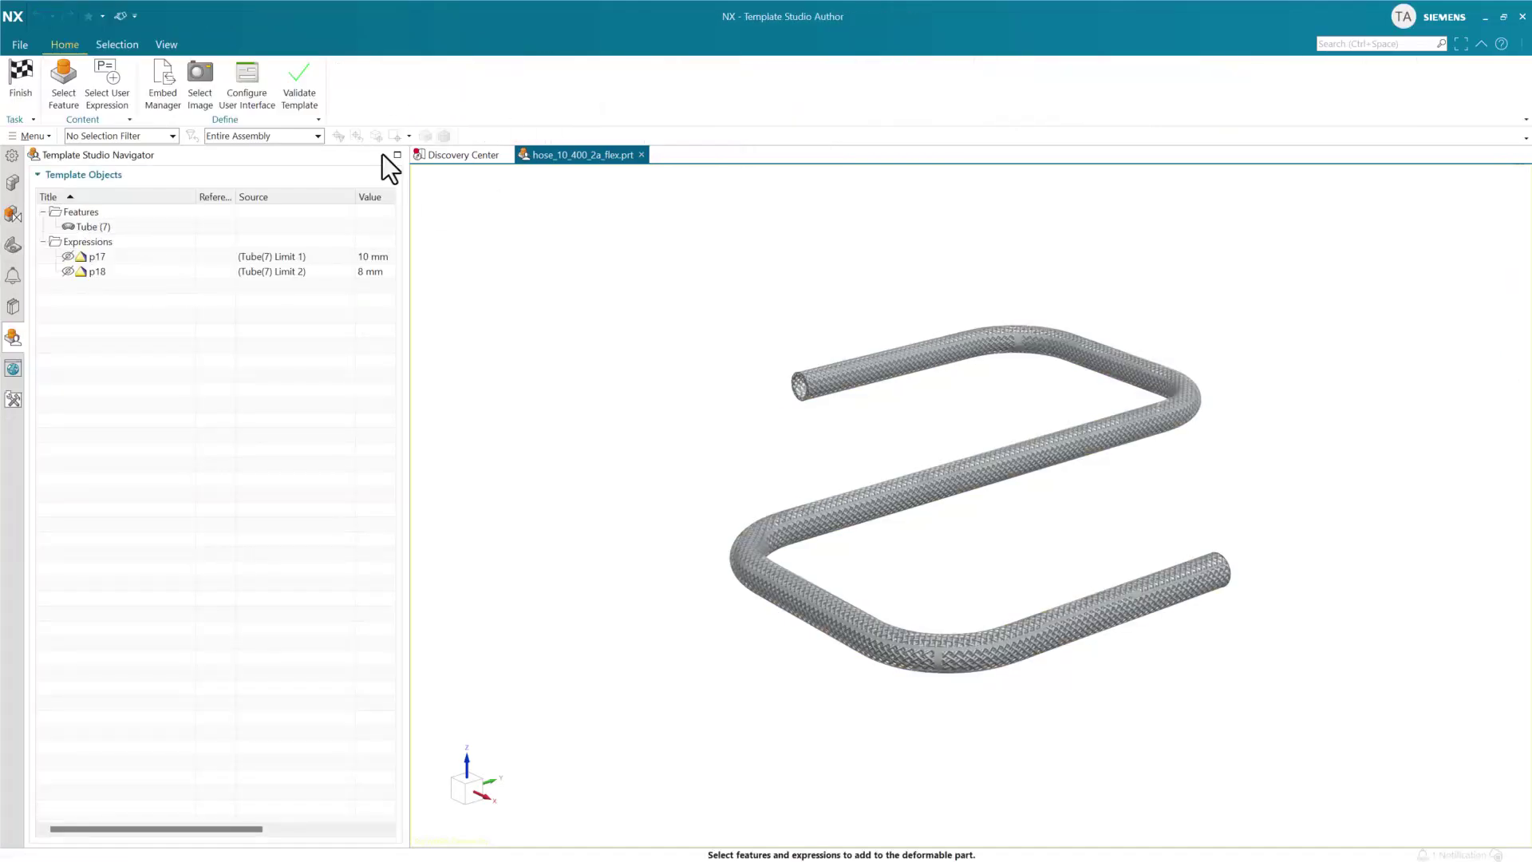
{"action": "left_click", "coordinate": [25, 65]}
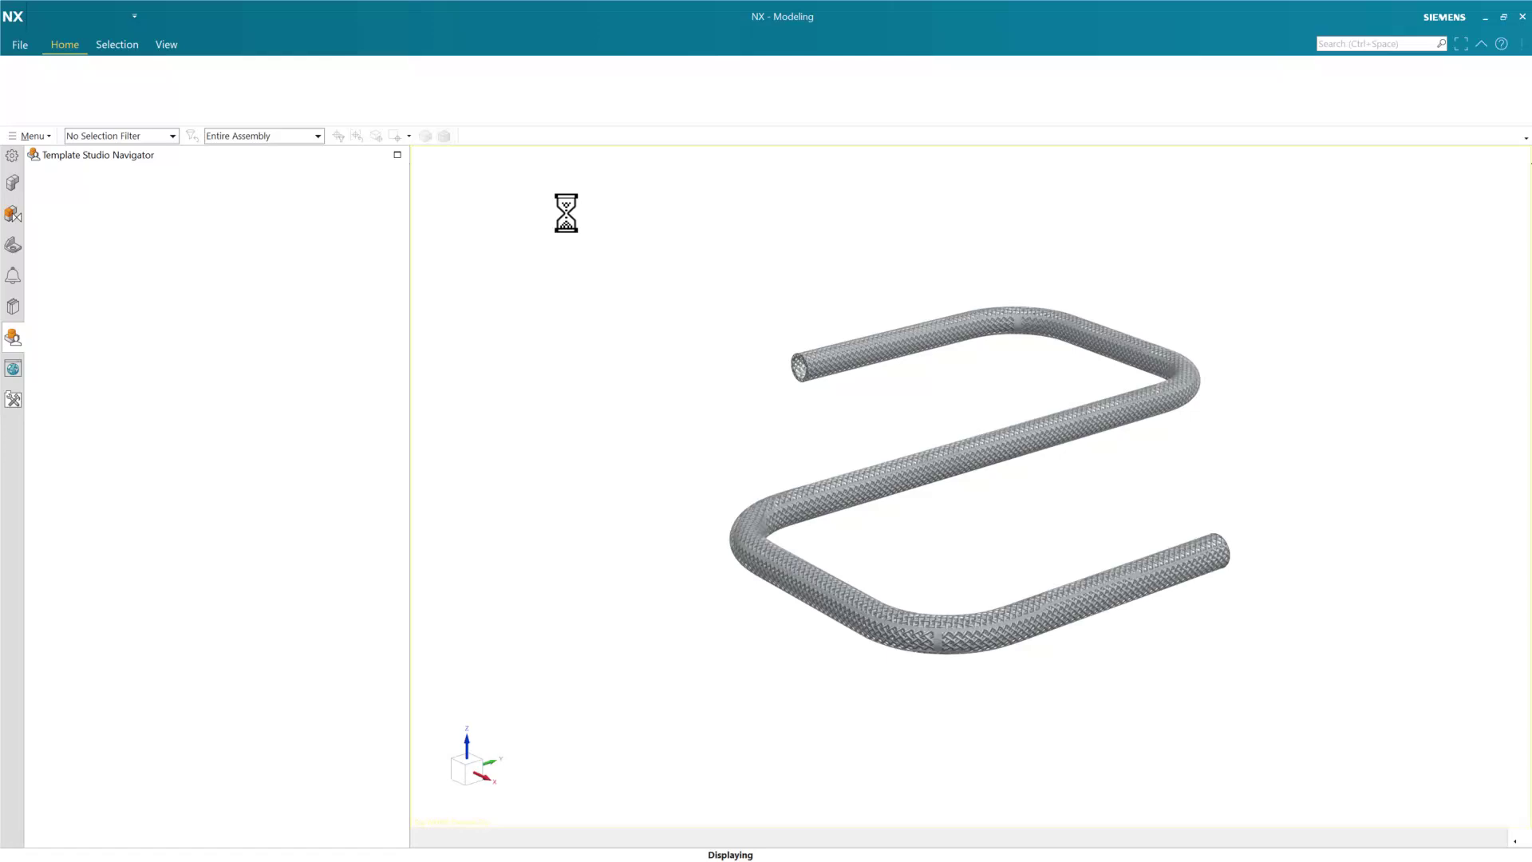
Open the Flex Spring definition in flex_spring.prt for editing and start configuring its user interface.
{"action": "left_click", "coordinate": [568, 159]}
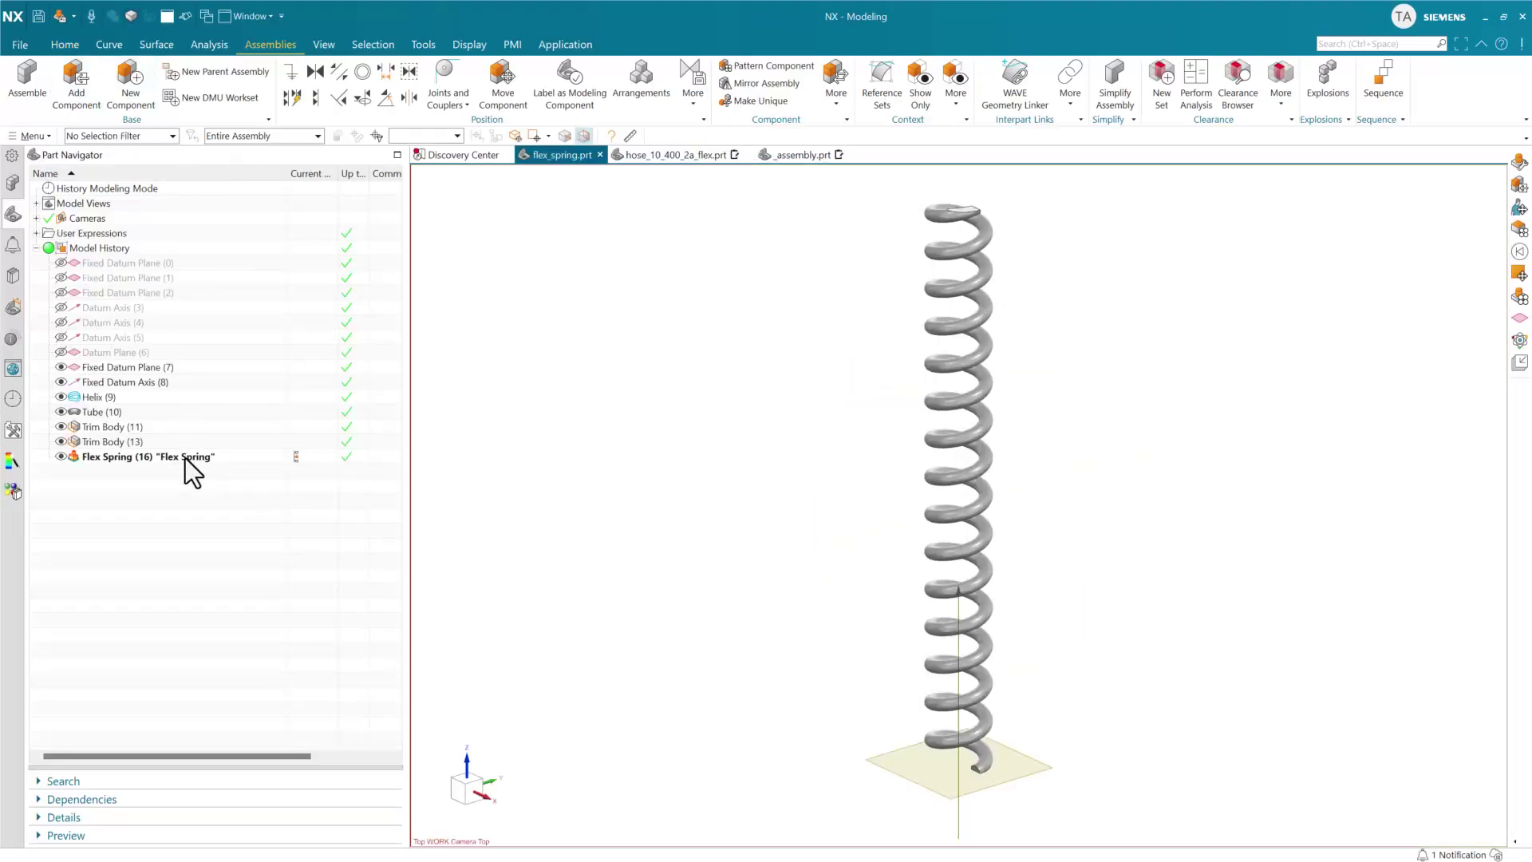
{"action": "double_click", "coordinate": [185, 458]}
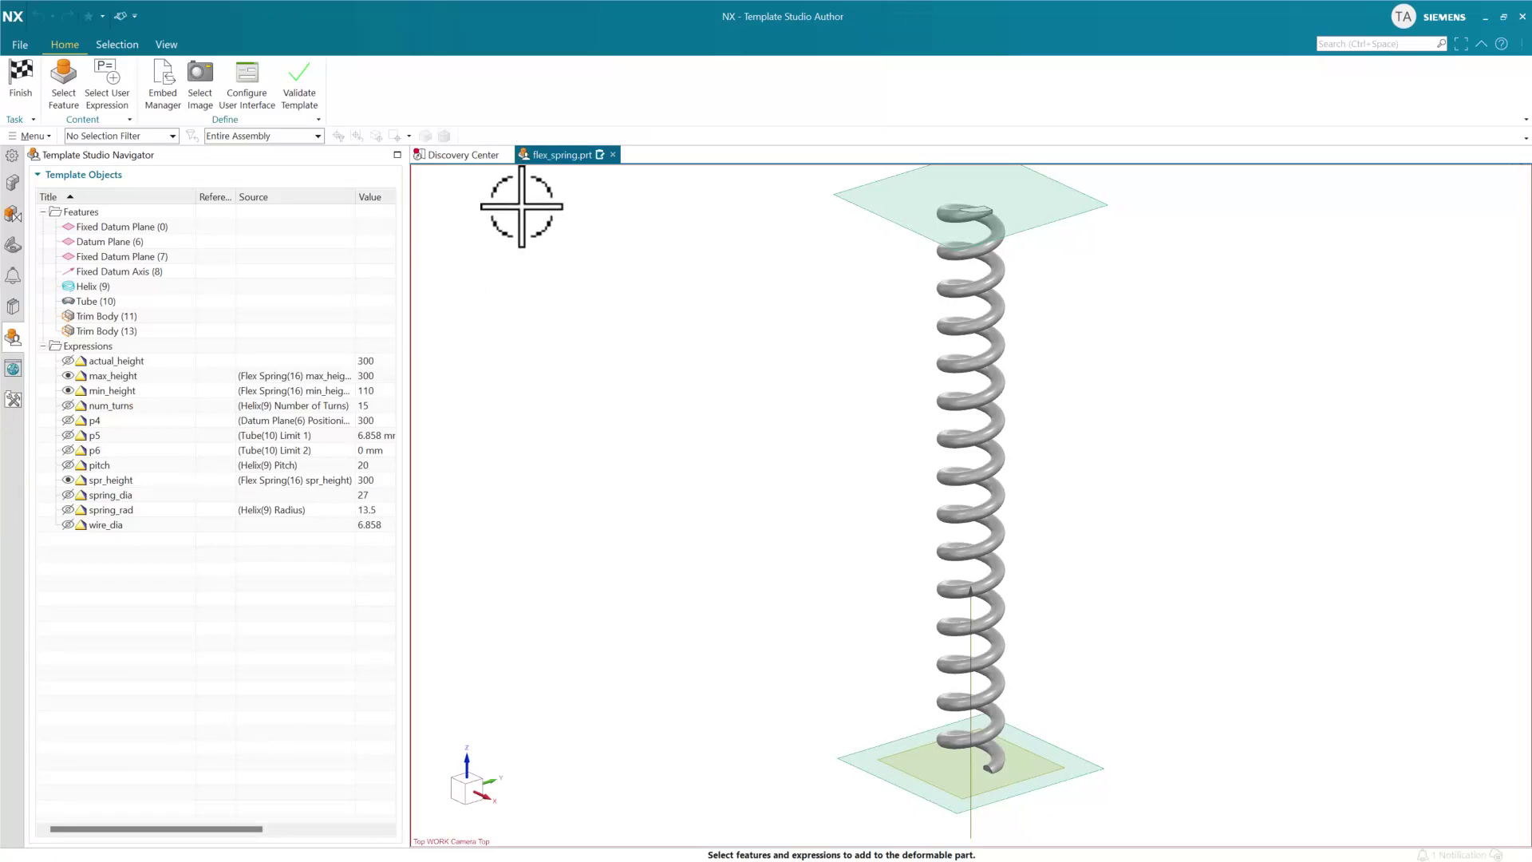
{"action": "left_click", "coordinate": [246, 89]}
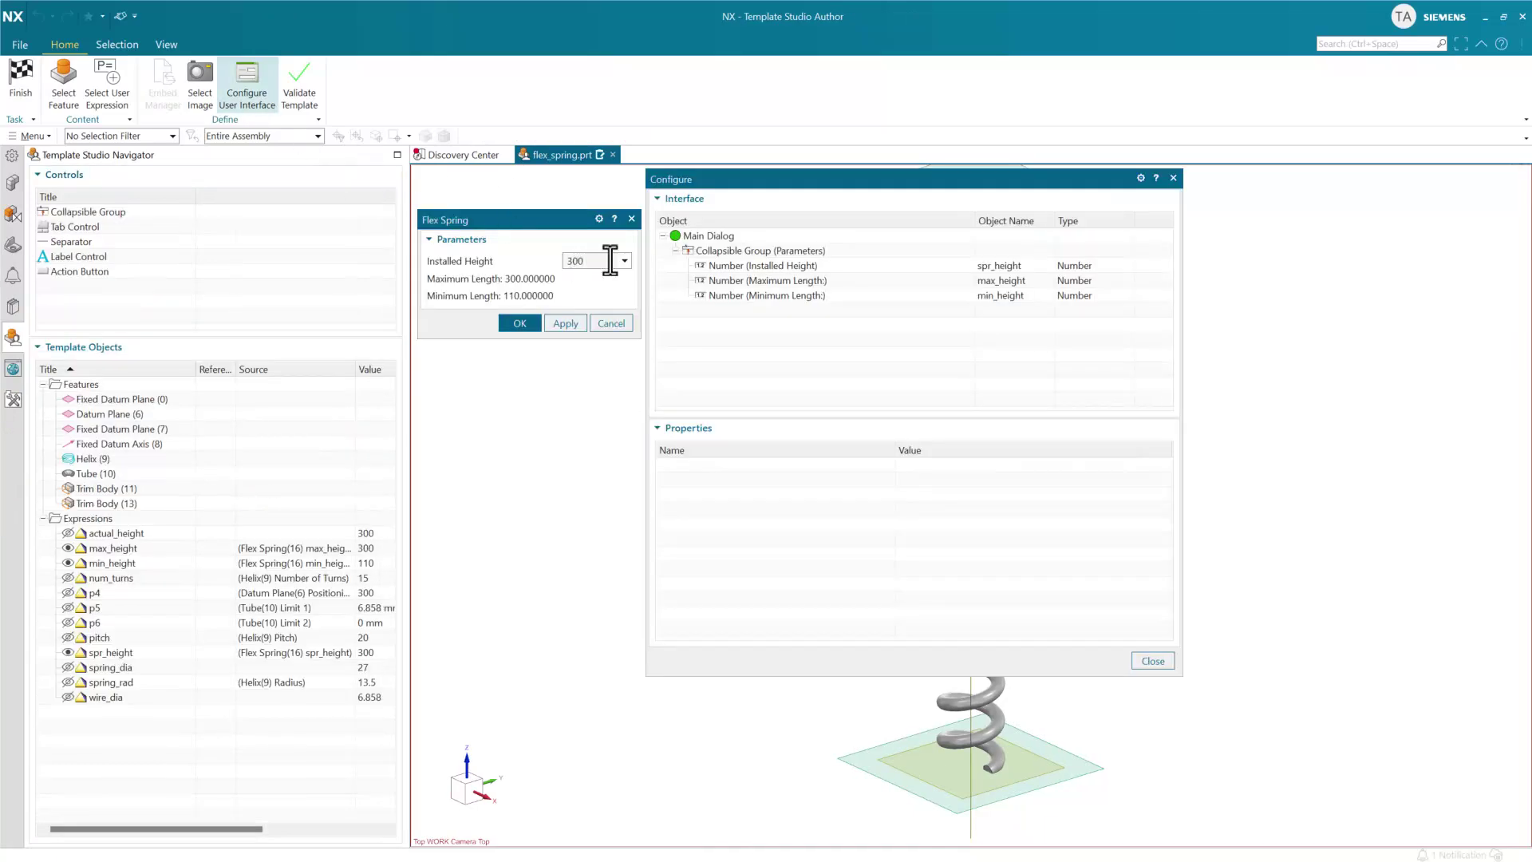
Examine the display style choices for the Installed Height number and the available dialog controls, from Collapsible Group to Action Button.
{"action": "left_click", "coordinate": [913, 267]}
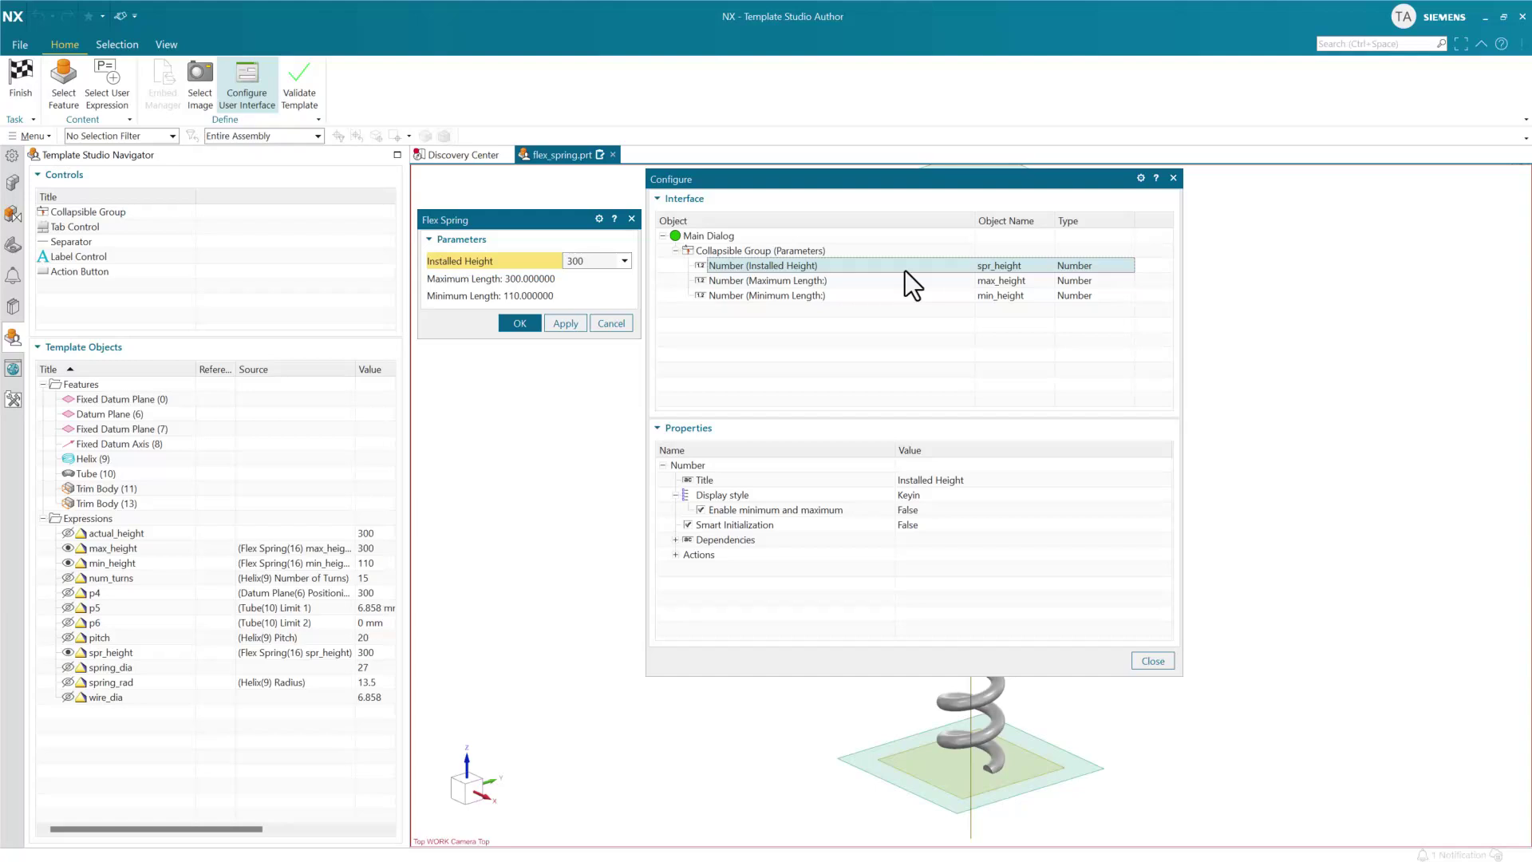
{"action": "left_click", "coordinate": [922, 498]}
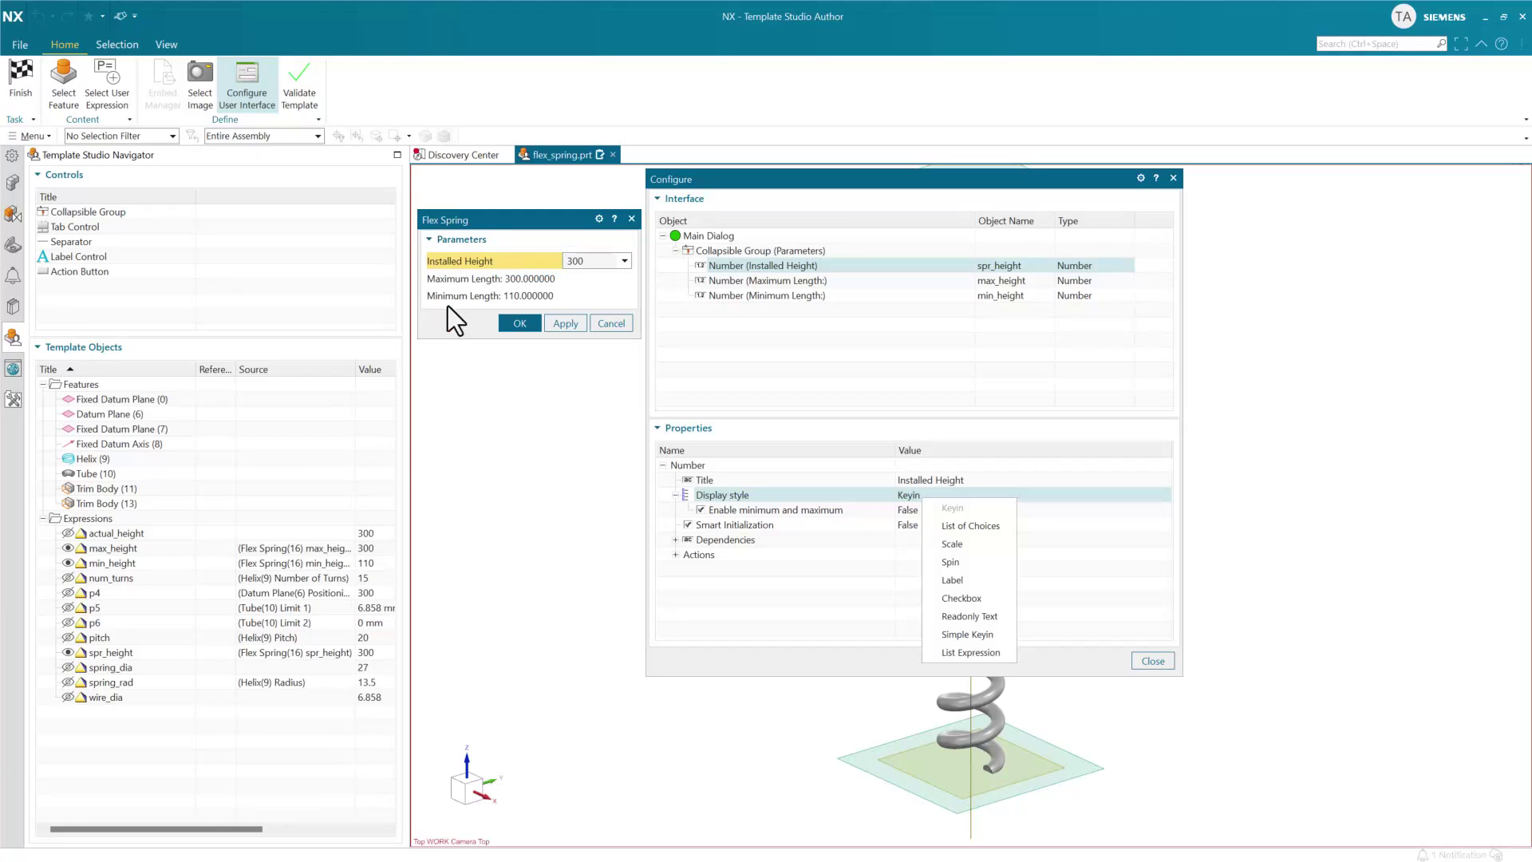
{"action": "left_click", "coordinate": [476, 351]}
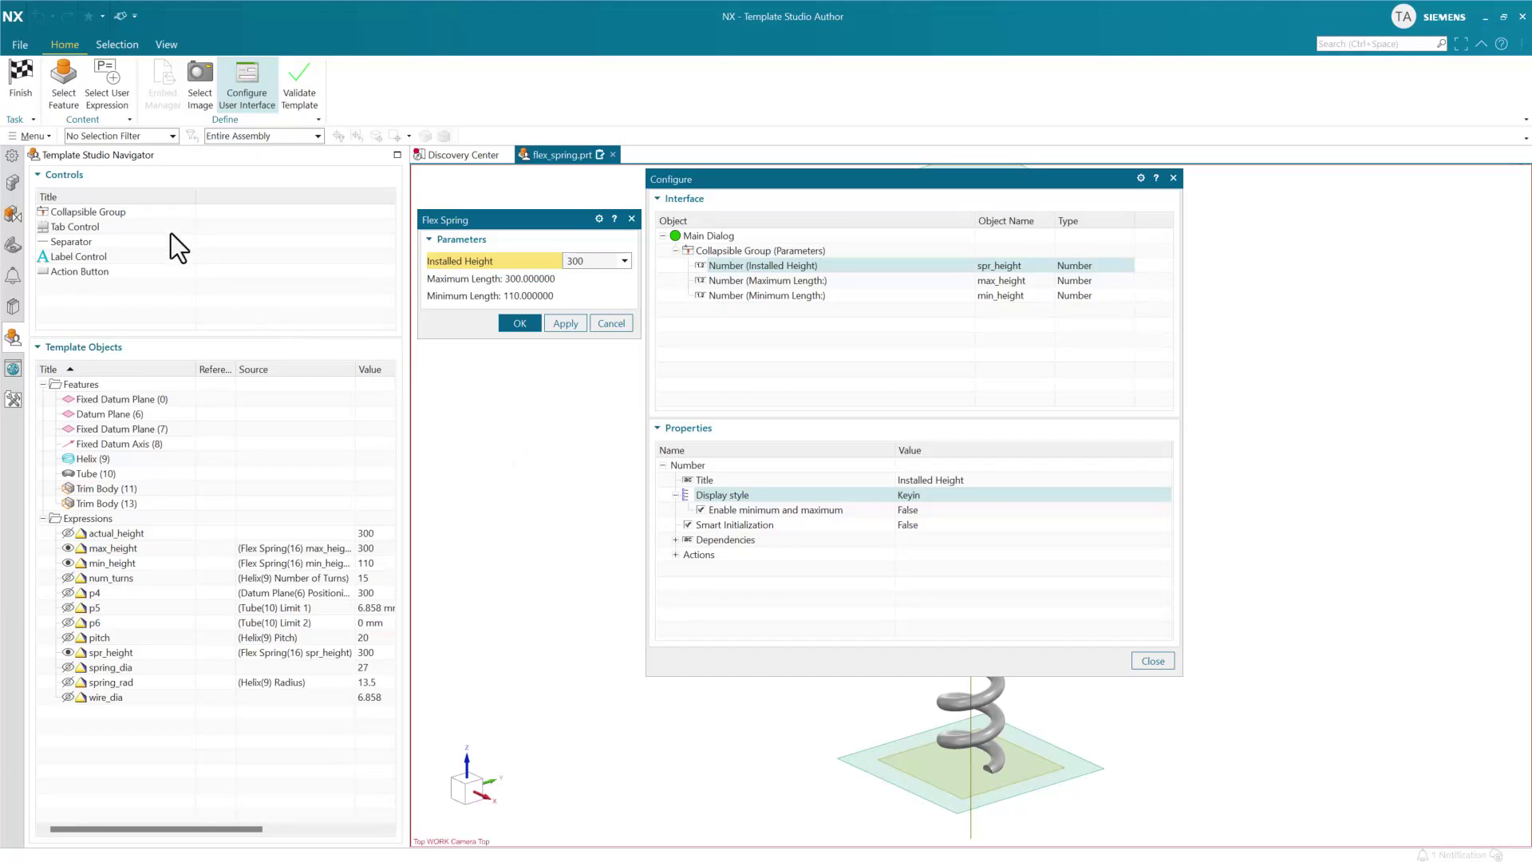
{"action": "left_click", "coordinate": [113, 217]}
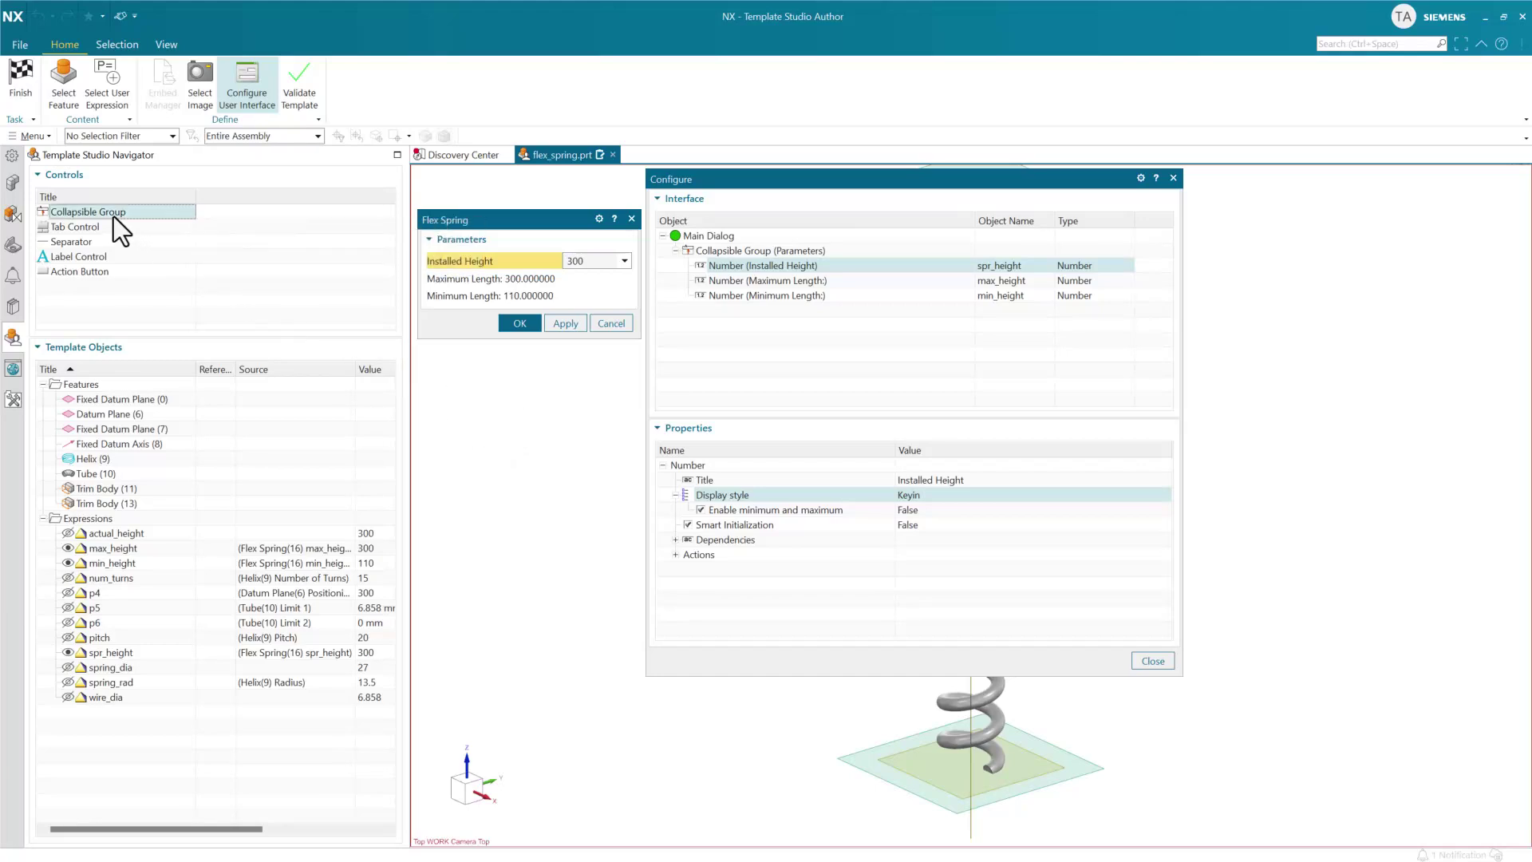
{"action": "left_click", "coordinate": [121, 271]}
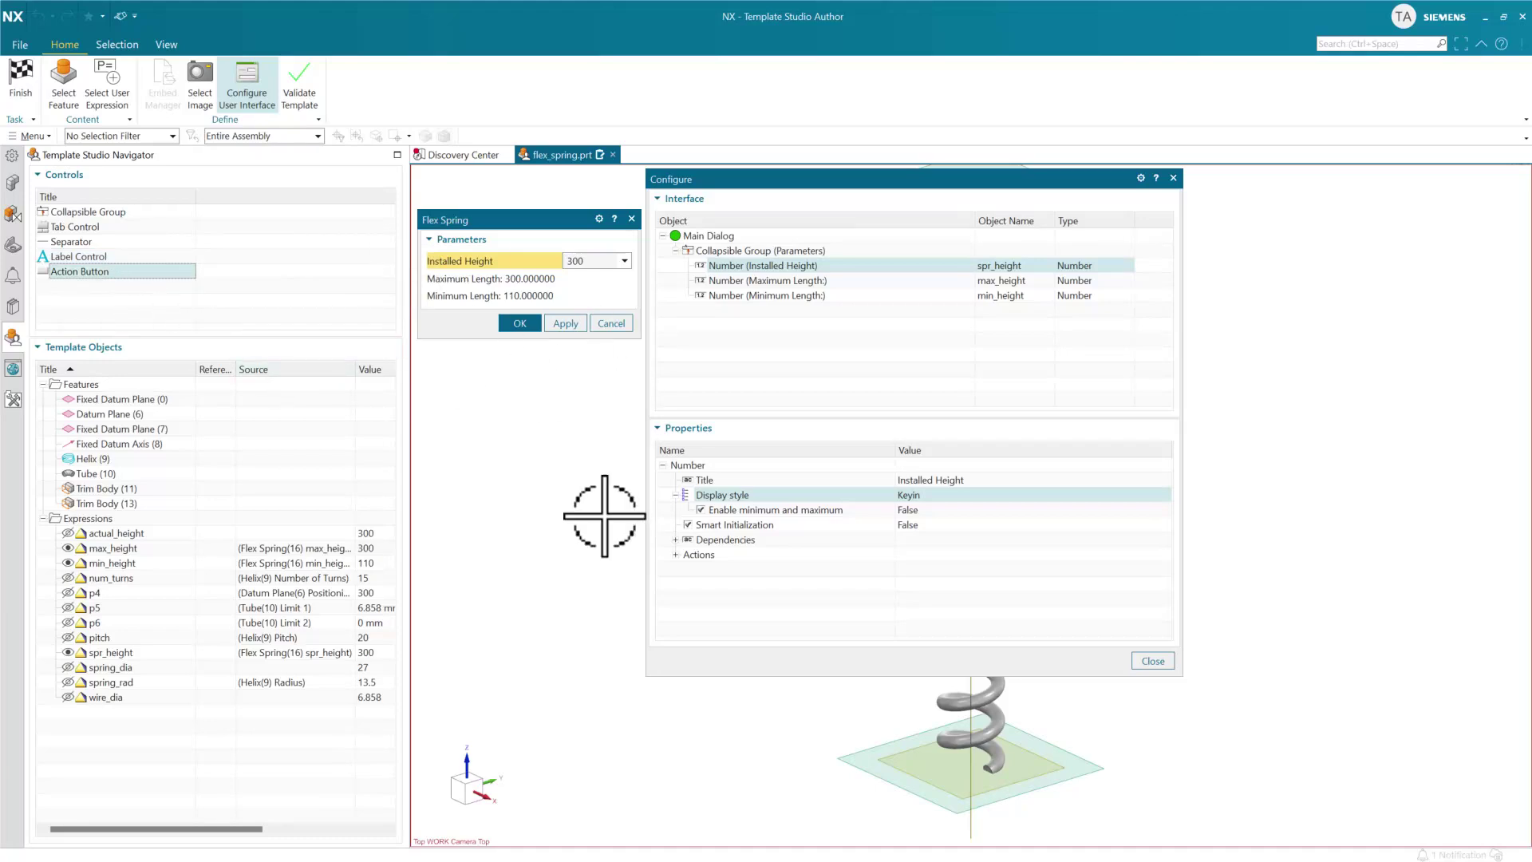
{"action": "left_click", "coordinate": [579, 471]}
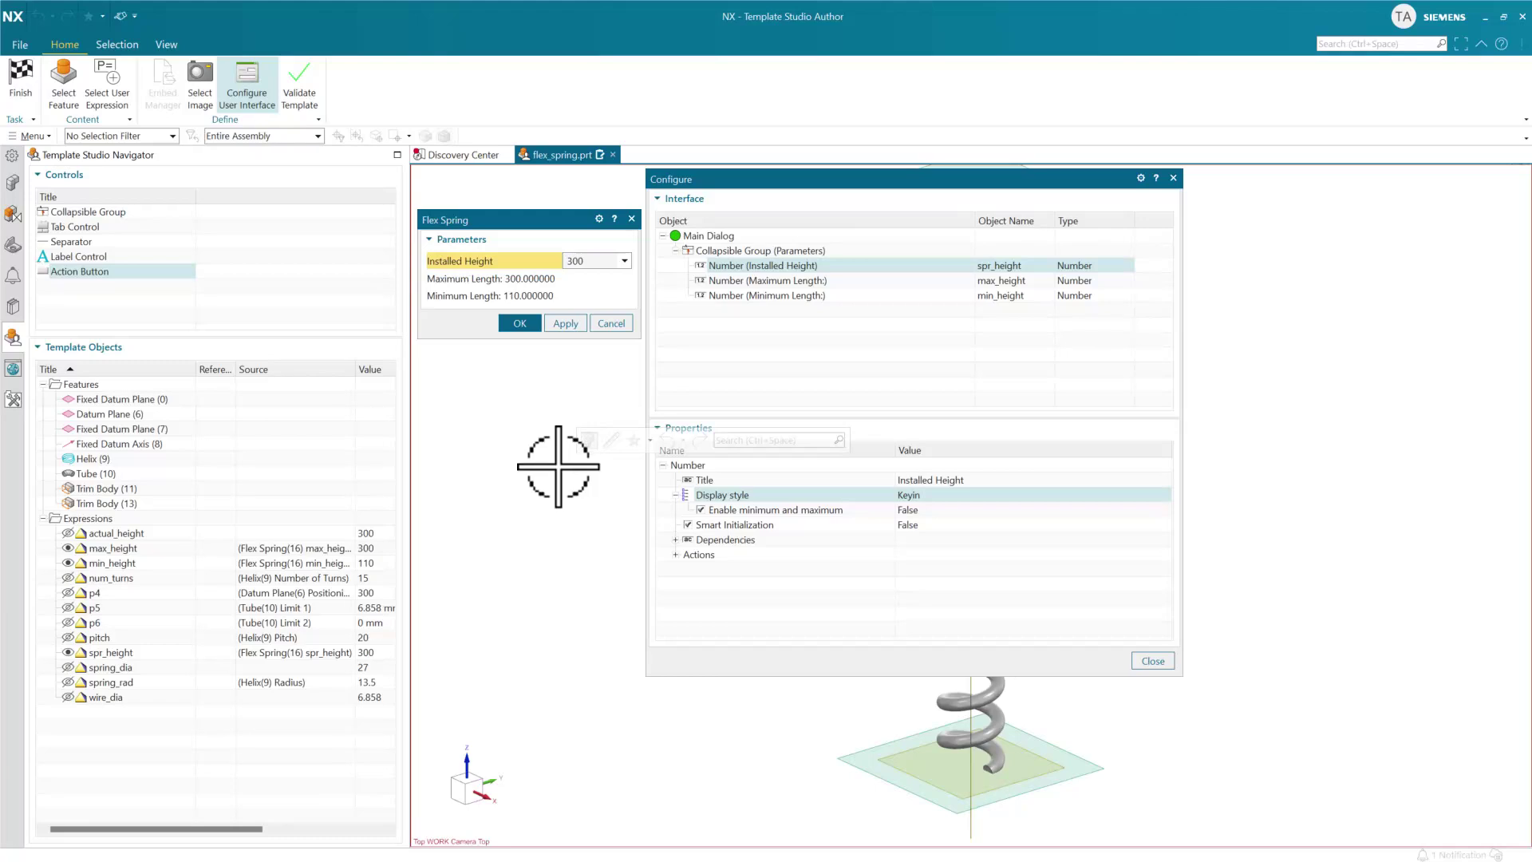